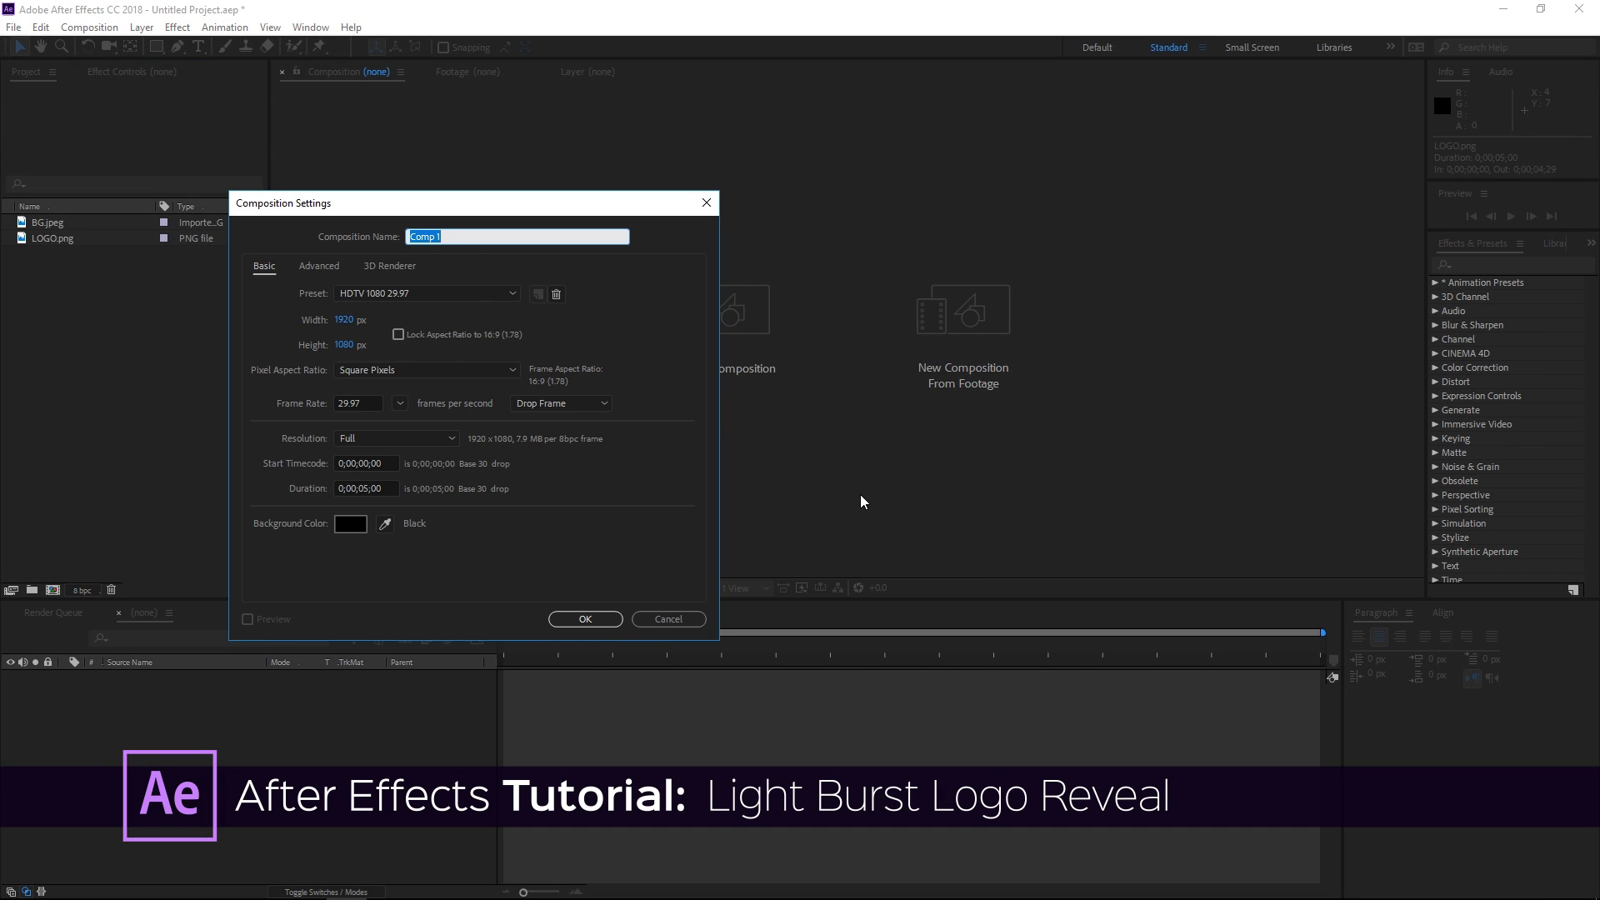
# Step: Name the 1920×1080, 29.97 fps, 5-second composition 'Main' and create it
pyautogui.write('Main')
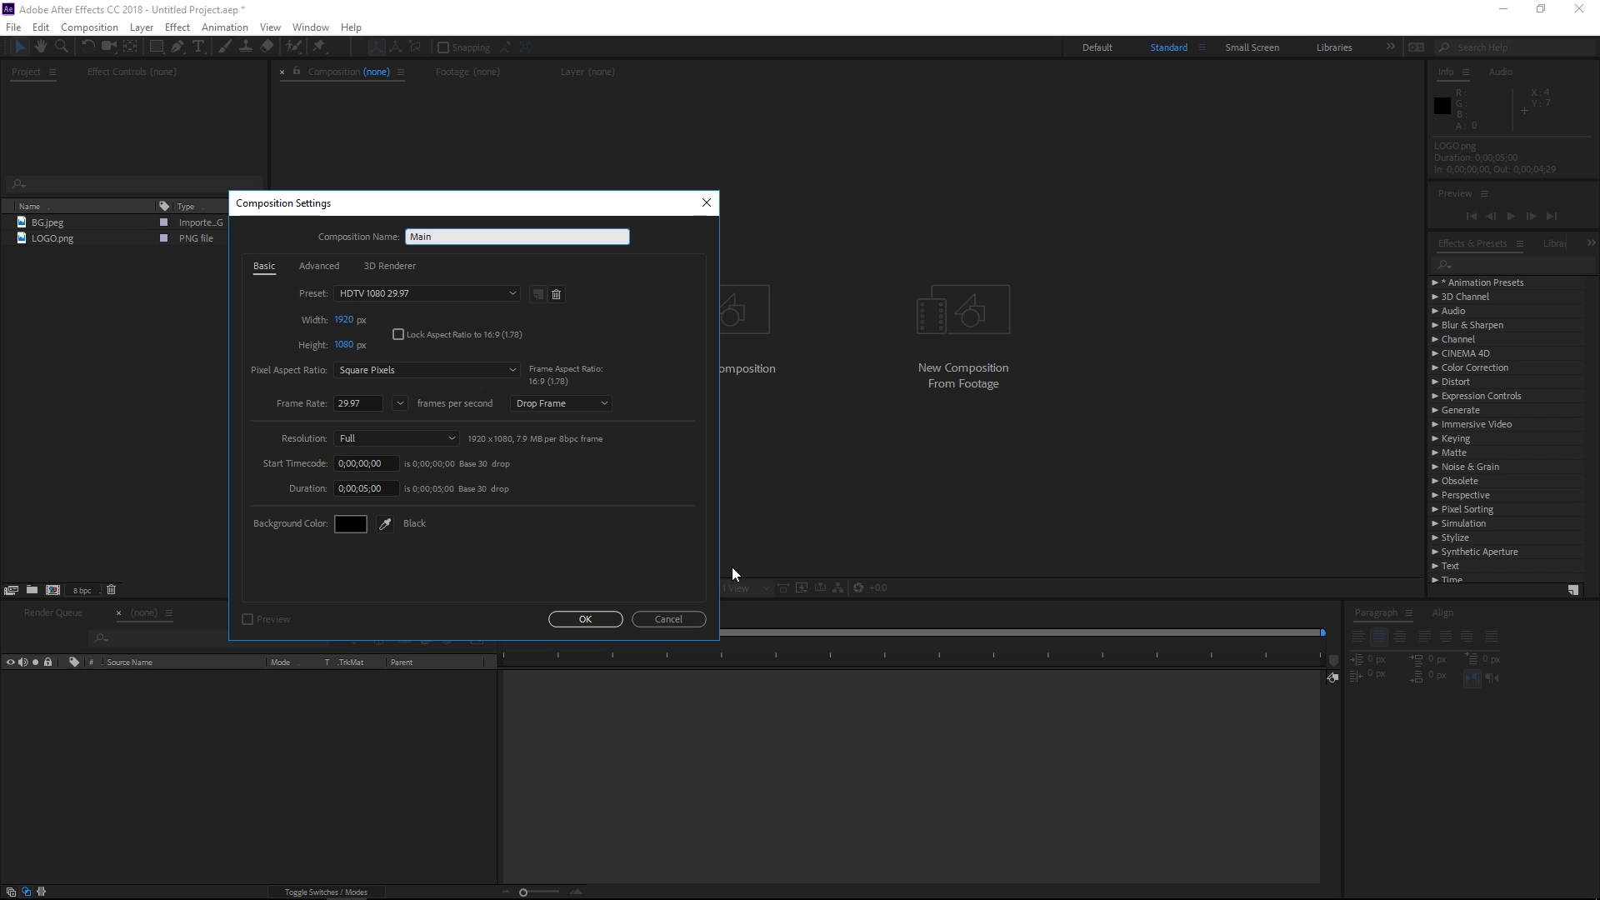
pyautogui.click(586, 618)
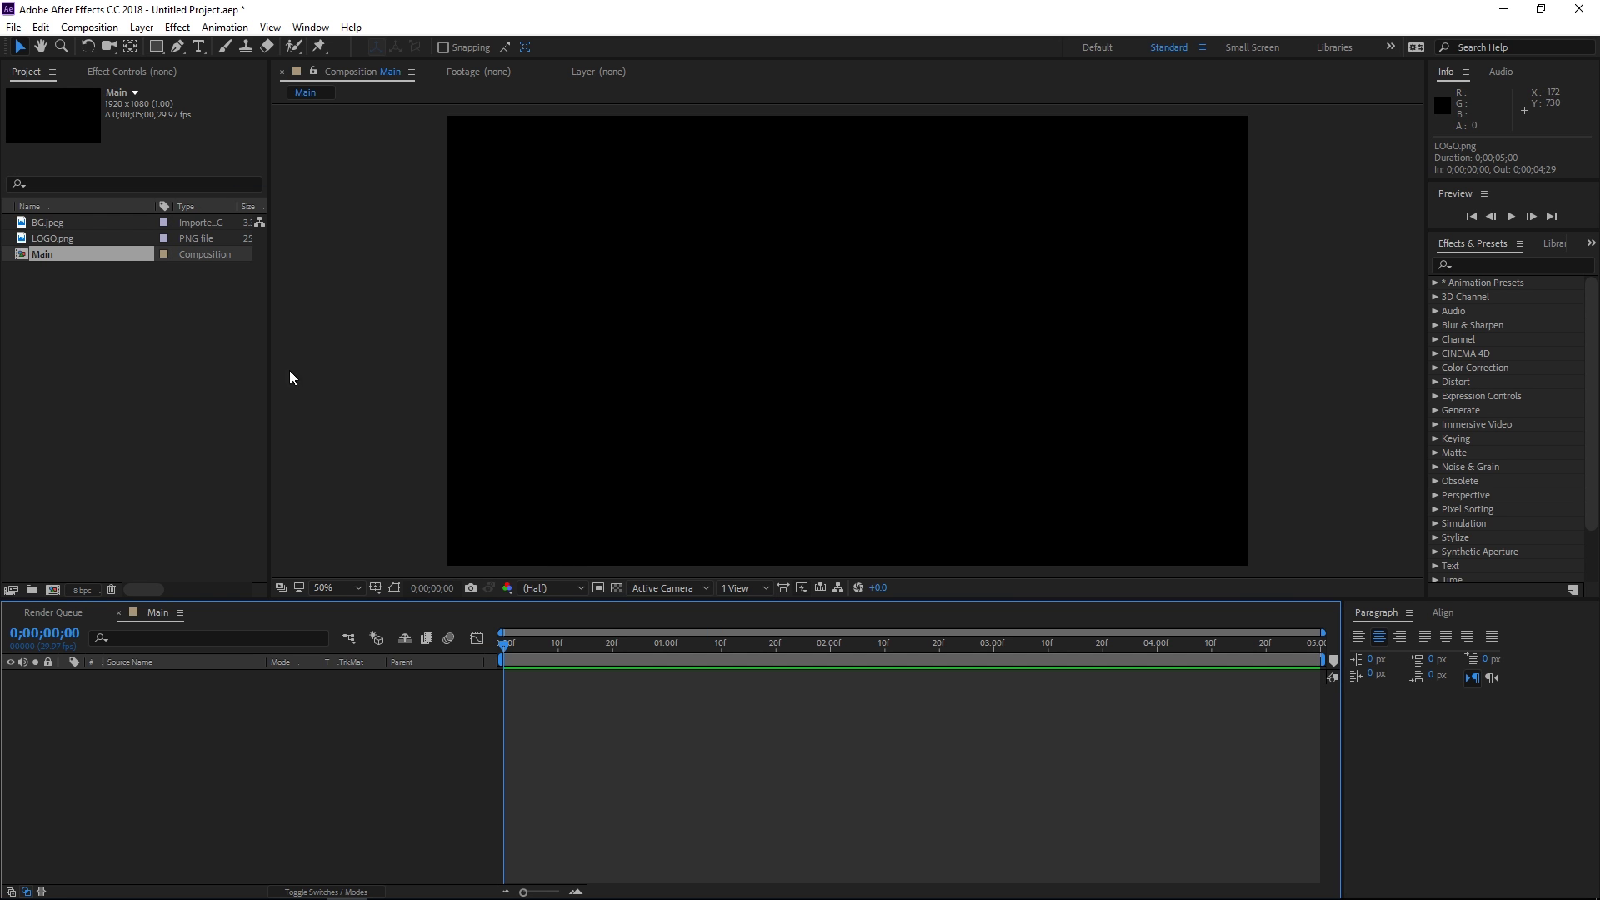
# Step: Add LOGO.png to the Main timeline and precompose it as 'Logo'
pyautogui.click(31, 241)
pyautogui.moveTo(28, 242); pyautogui.dragTo(400, 722)
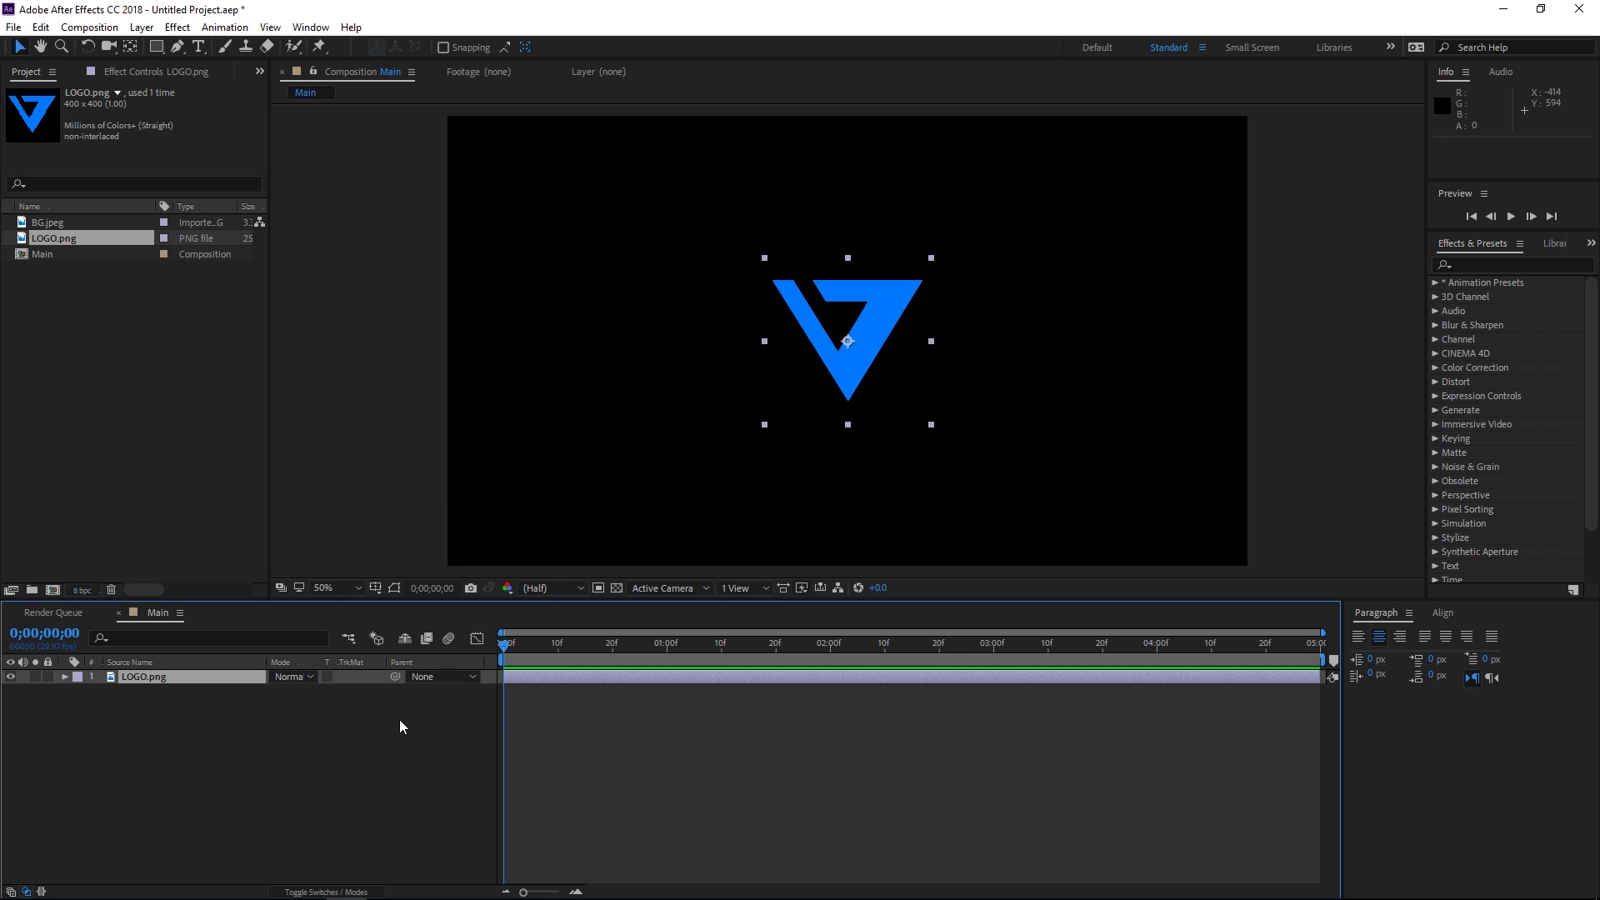
pyautogui.rightClick(208, 681)
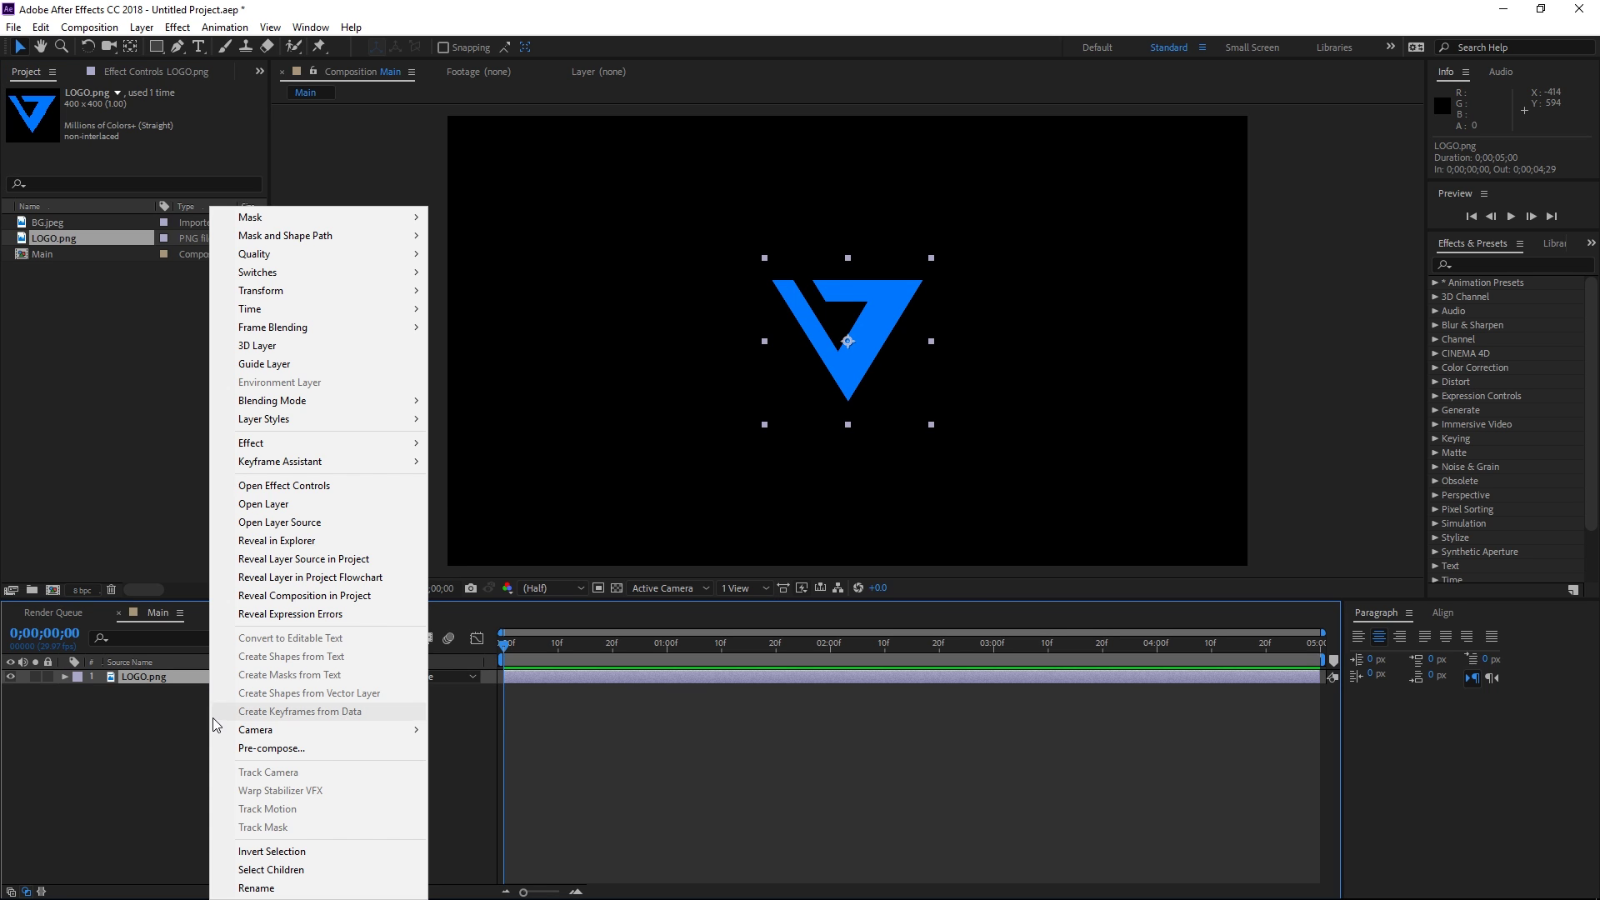
pyautogui.click(240, 748)
pyautogui.write('L')
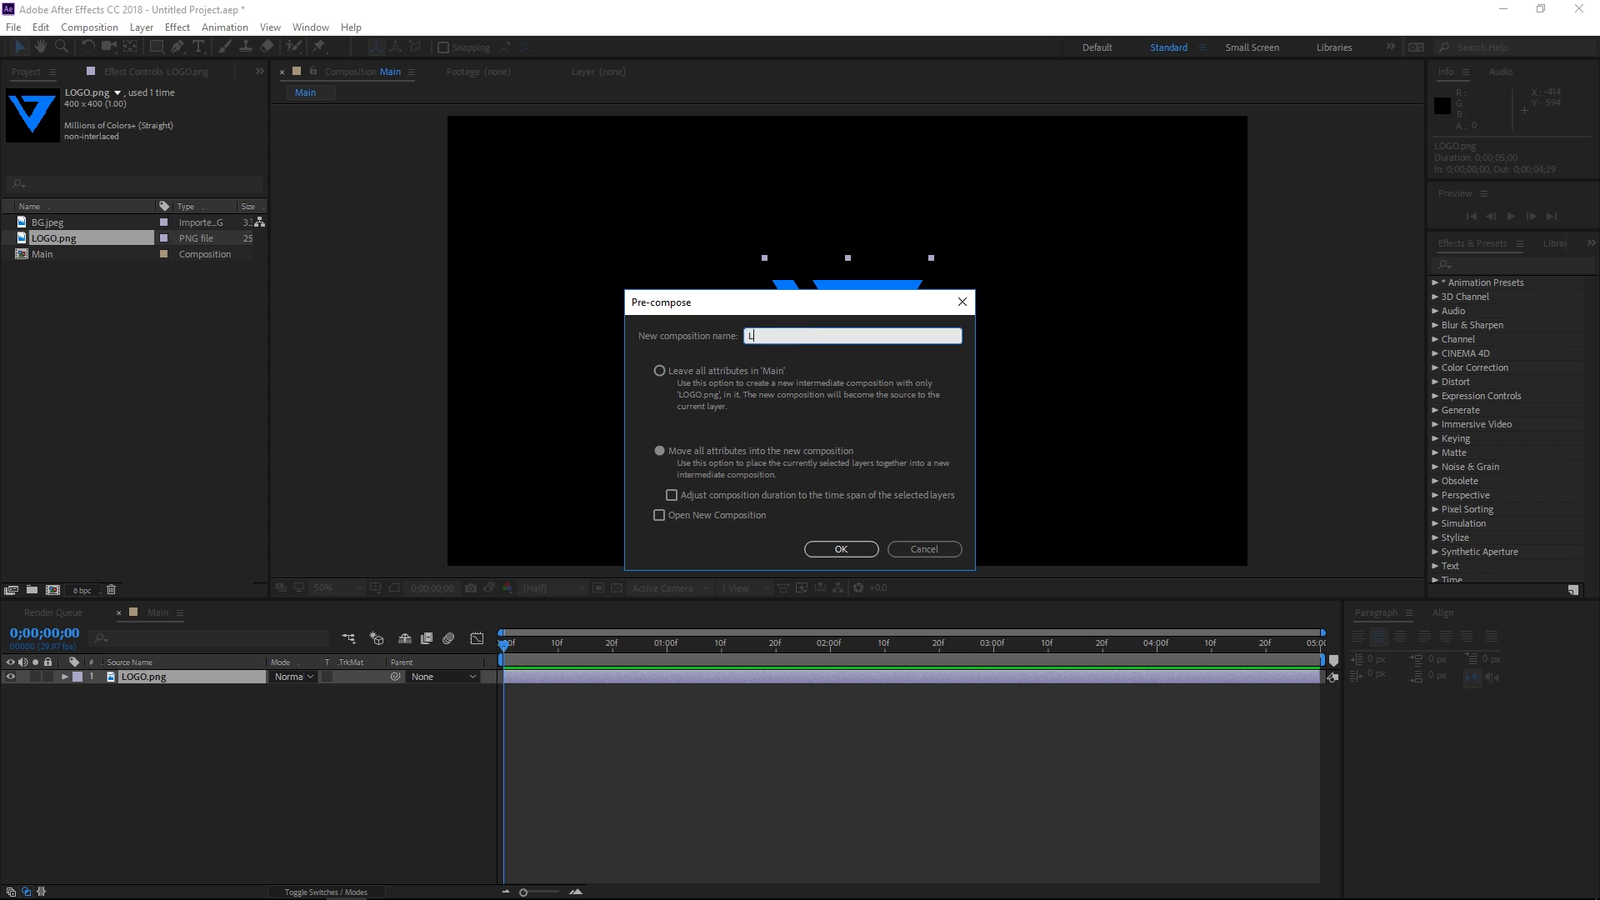
pyautogui.write('ogo')
pyautogui.click(839, 550)
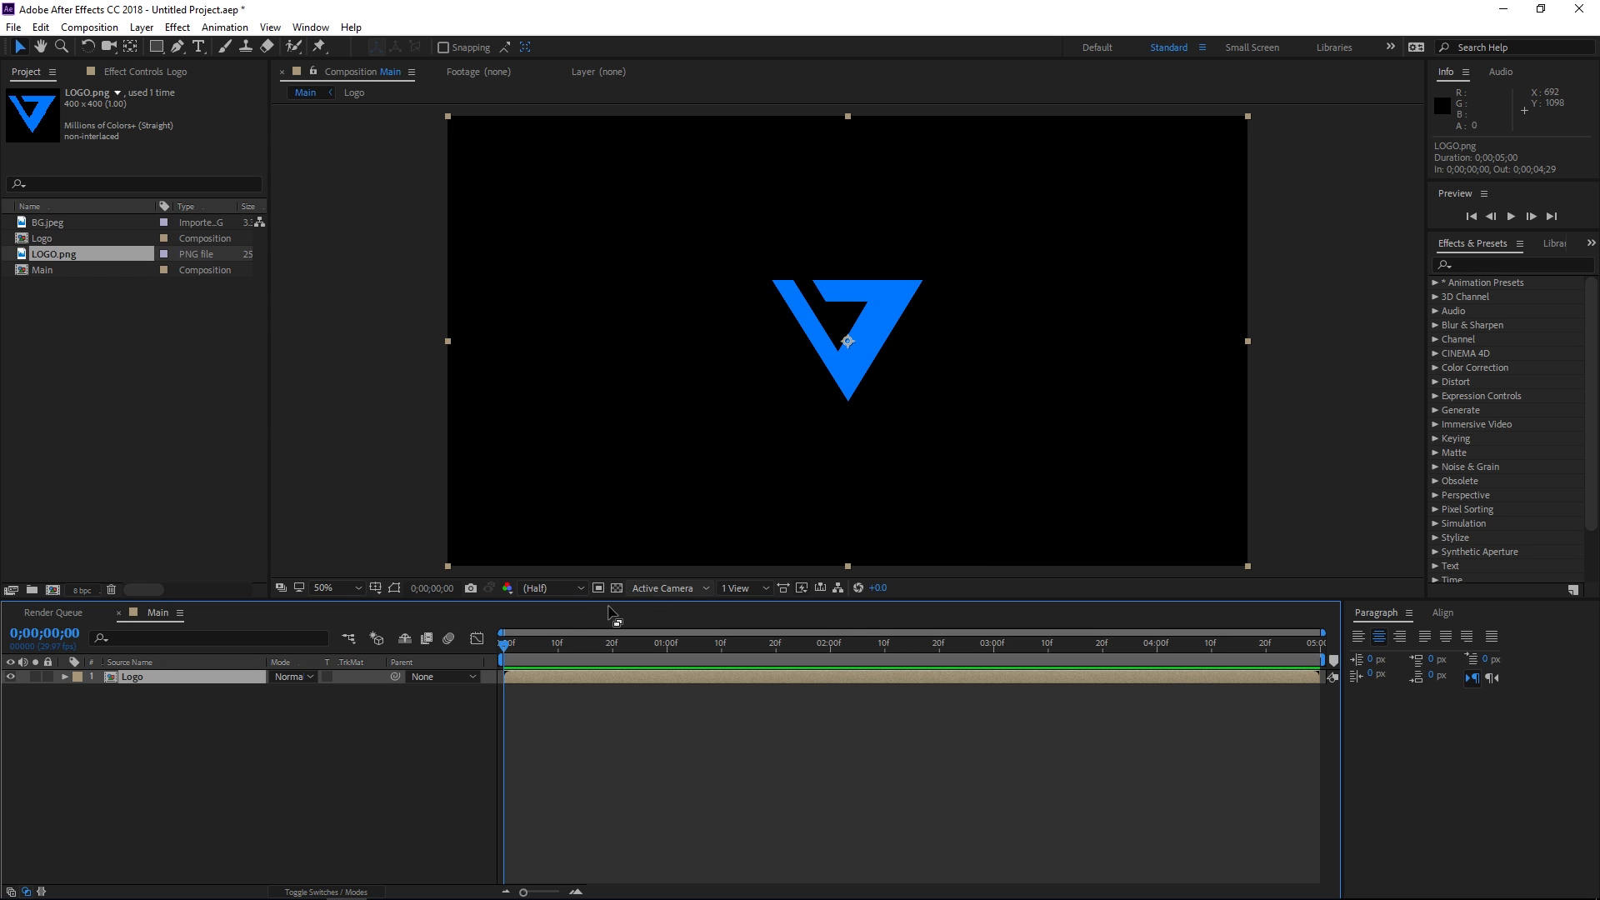
# Step: Duplicate the Logo layer with Ctrl+D
pyautogui.click(180, 724)
pyautogui.click(158, 675)
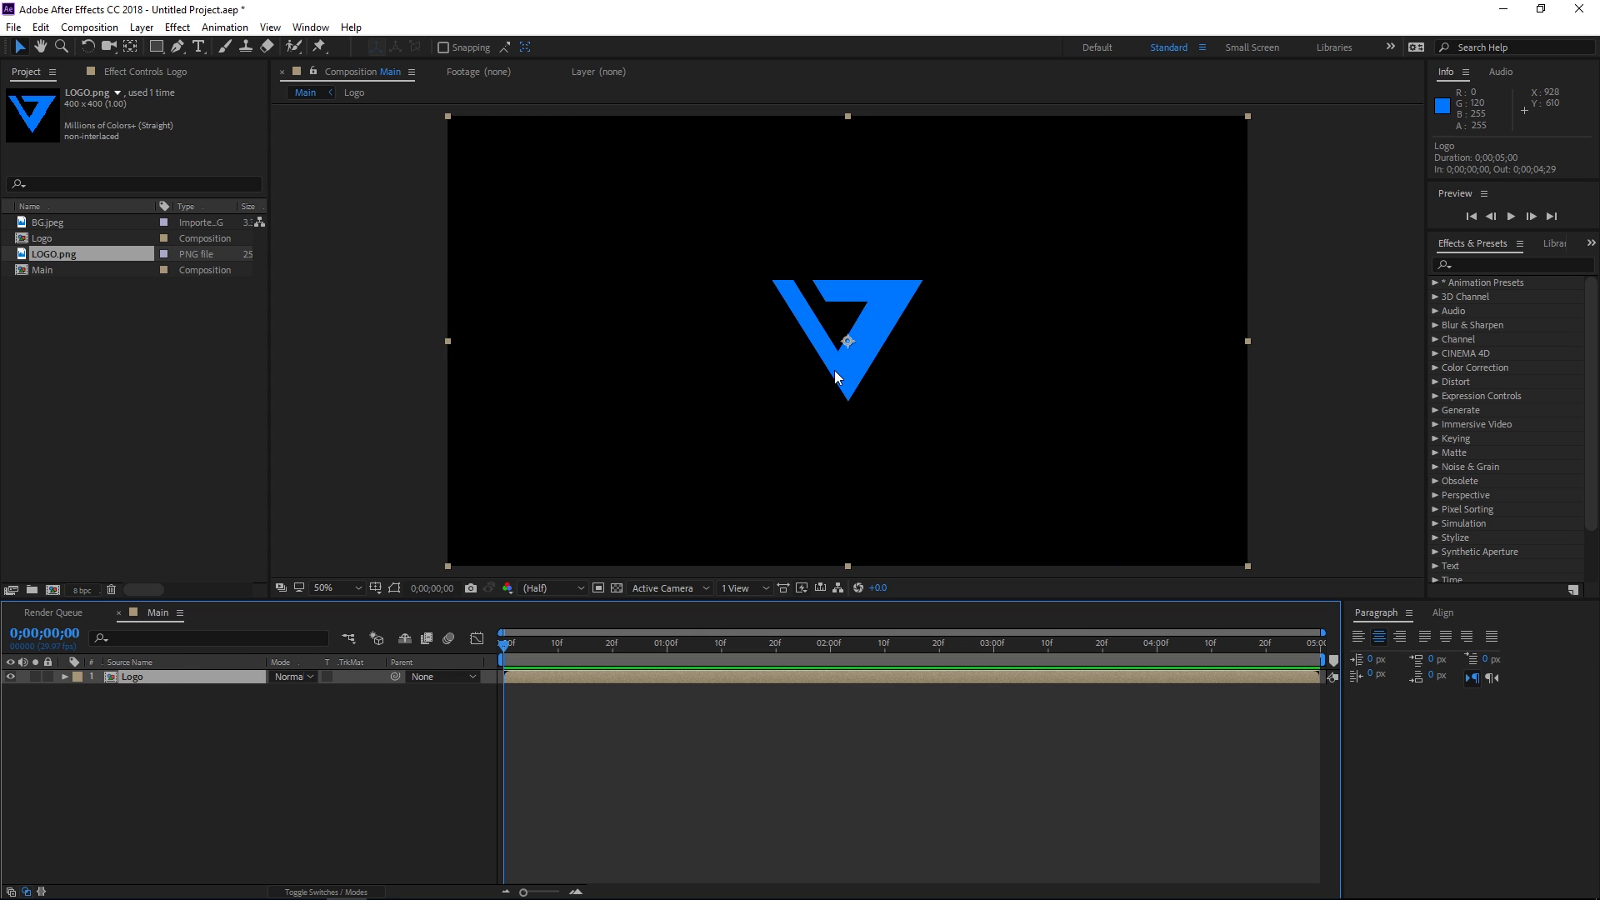
pyautogui.click(153, 692)
pyautogui.click(152, 675)
pyautogui.hotkey('ctrl', 'd')
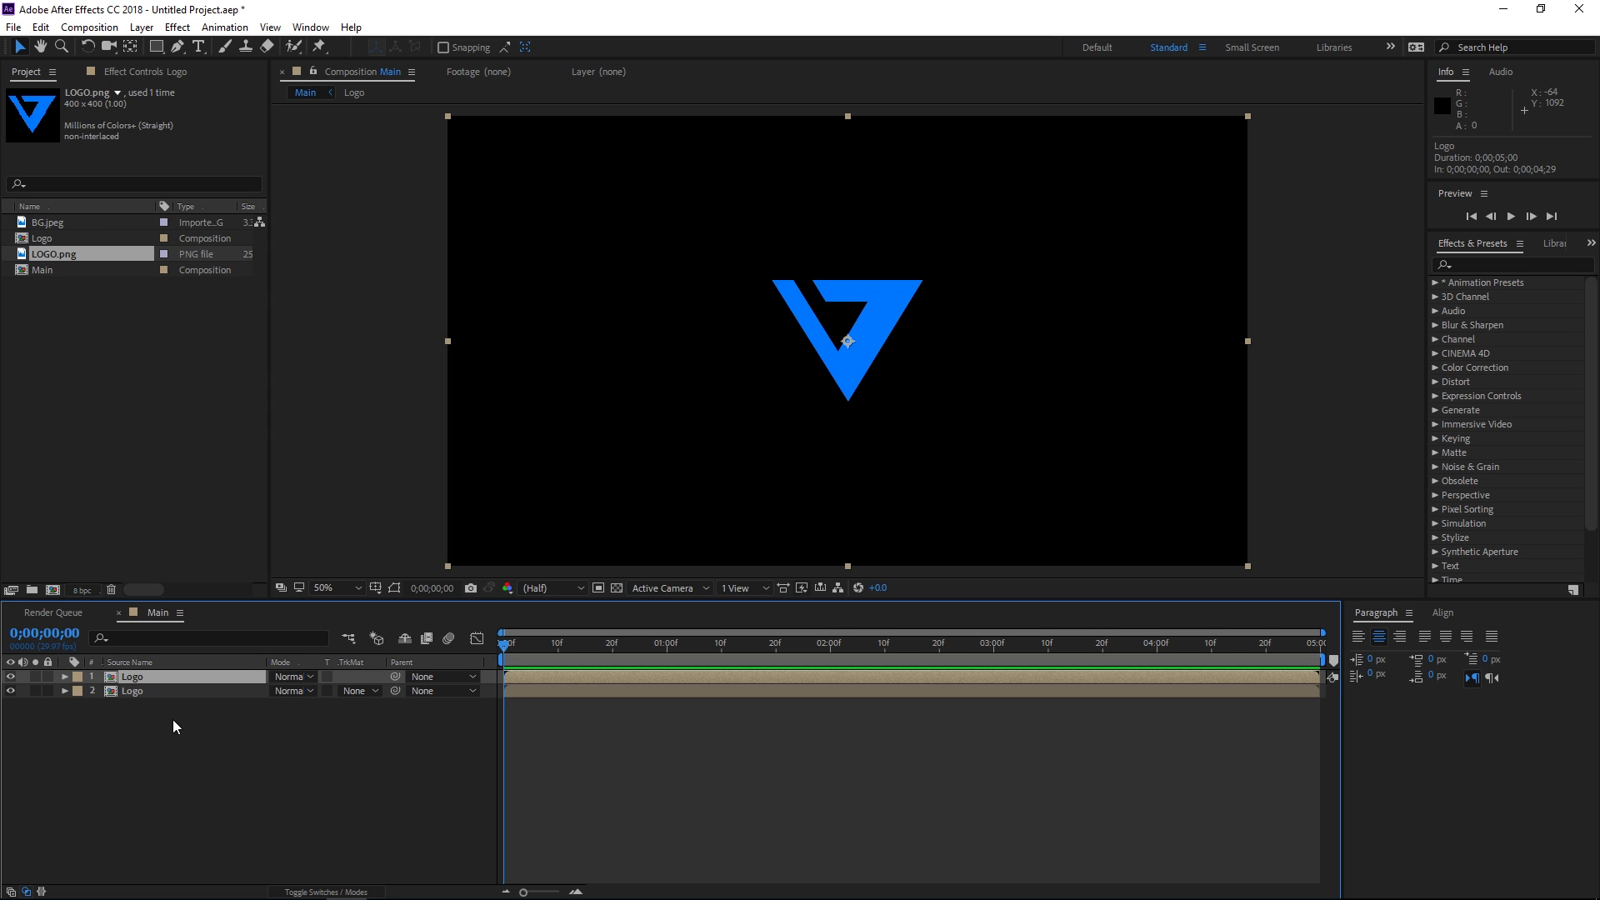
# Step: Precompose the top Logo copy into a new composition named 'Logo Outline'
pyautogui.click(170, 717)
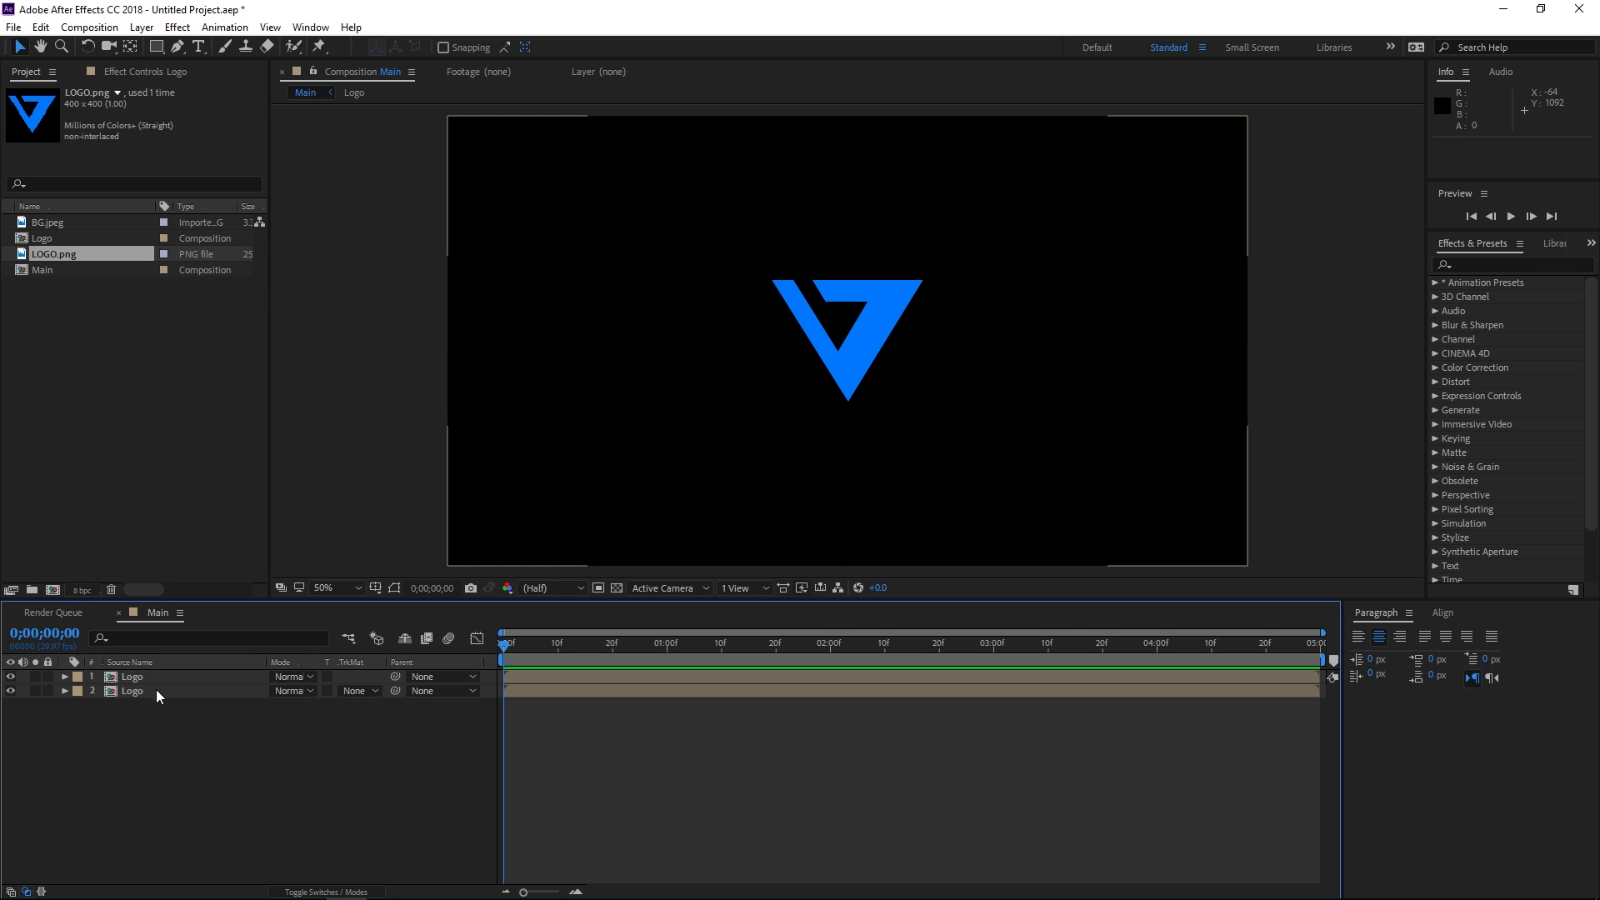
pyautogui.click(148, 677)
pyautogui.rightClick(147, 677)
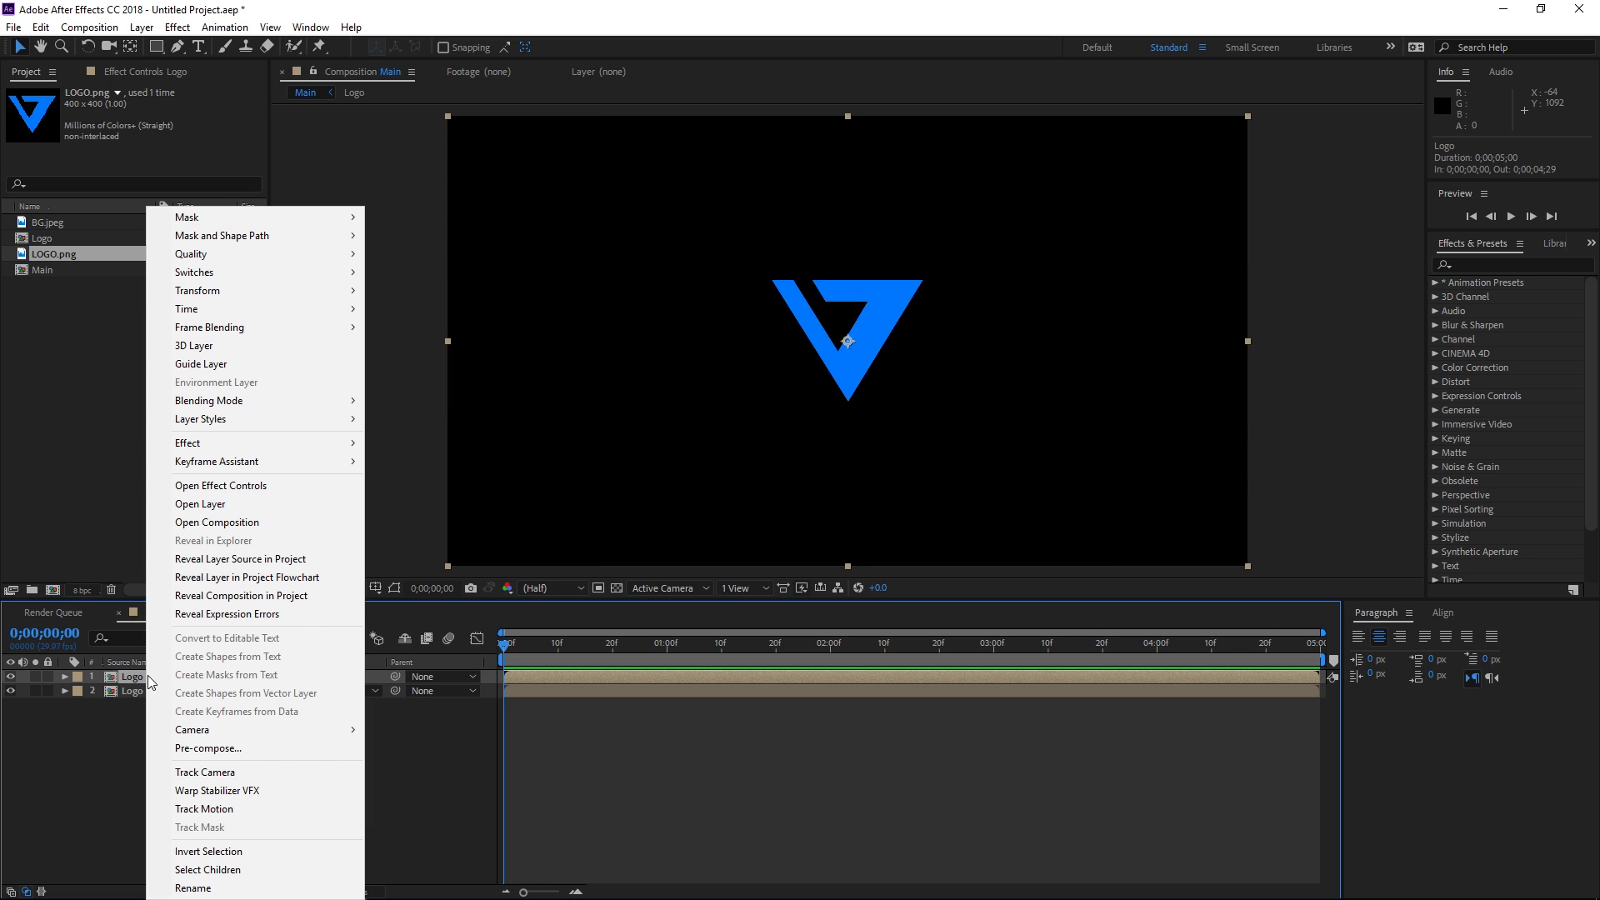
pyautogui.click(192, 748)
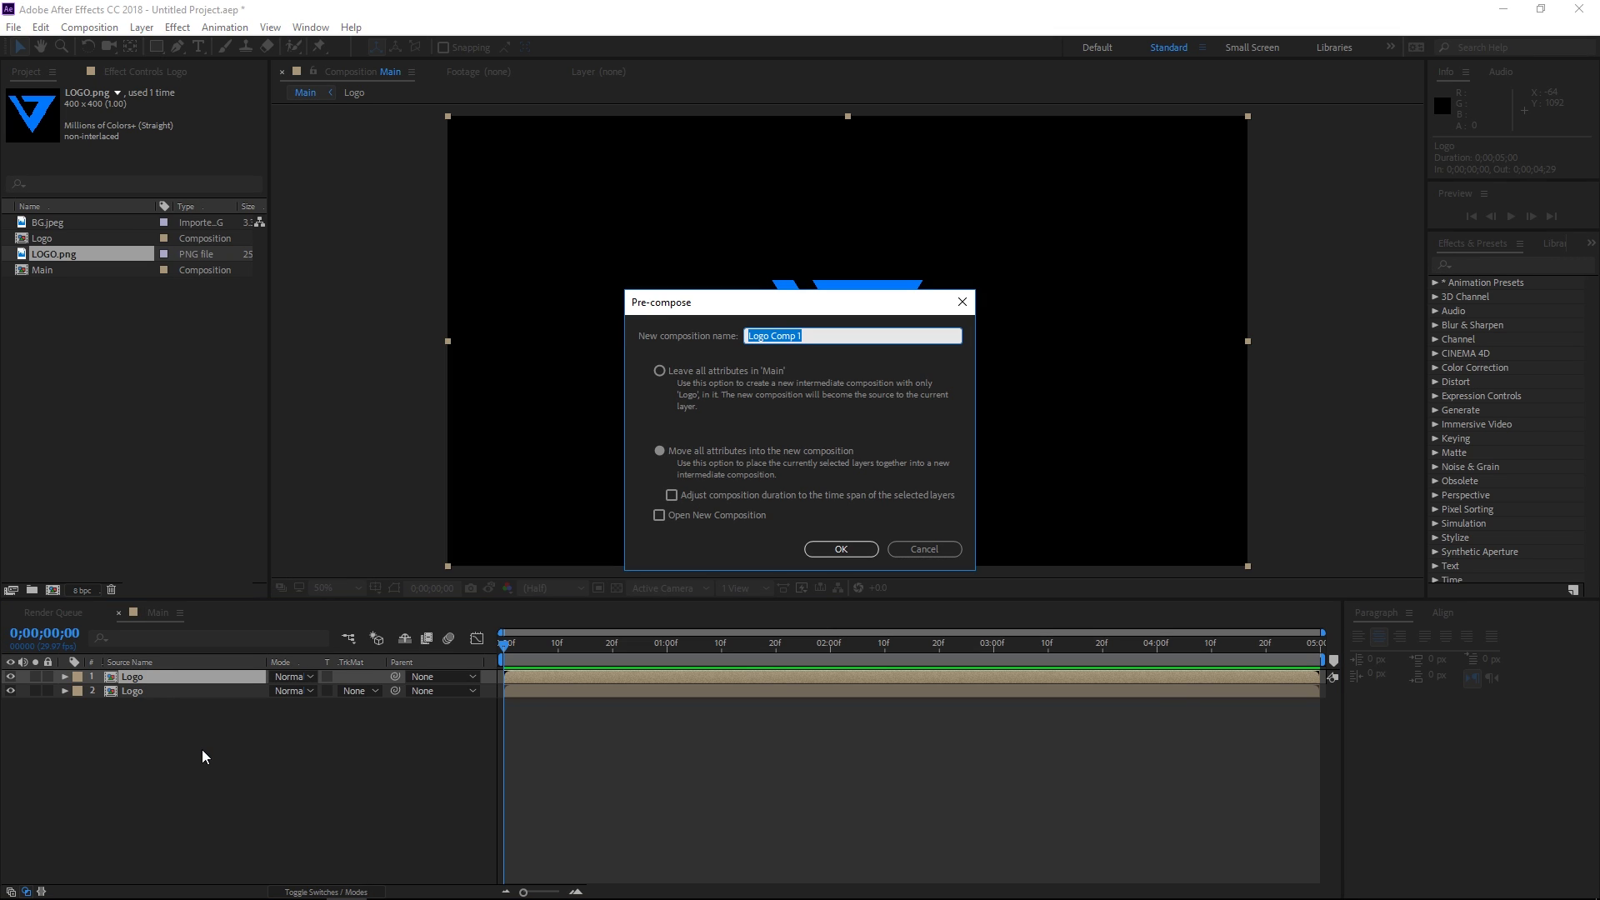
pyautogui.moveTo(769, 335); pyautogui.dragTo(844, 328)
pyautogui.write('Cutline')
pyautogui.press('Return')
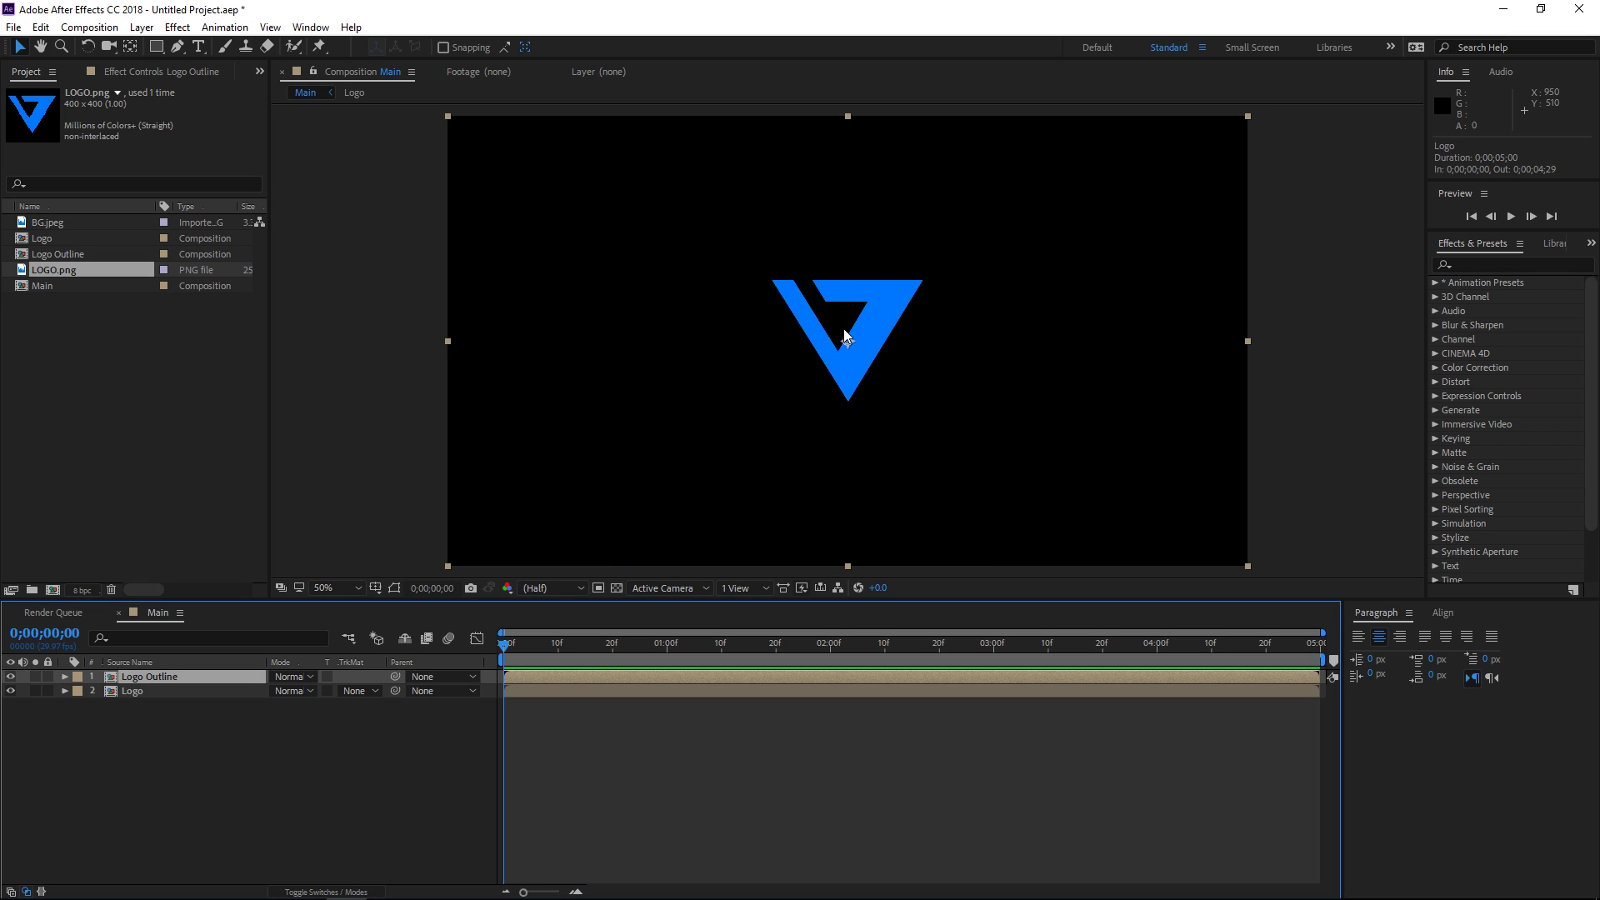
# Step: End the Logo Outline layer at 2 seconds and start the Logo layer at 2 seconds
pyautogui.moveTo(487, 660); pyautogui.dragTo(835, 651)
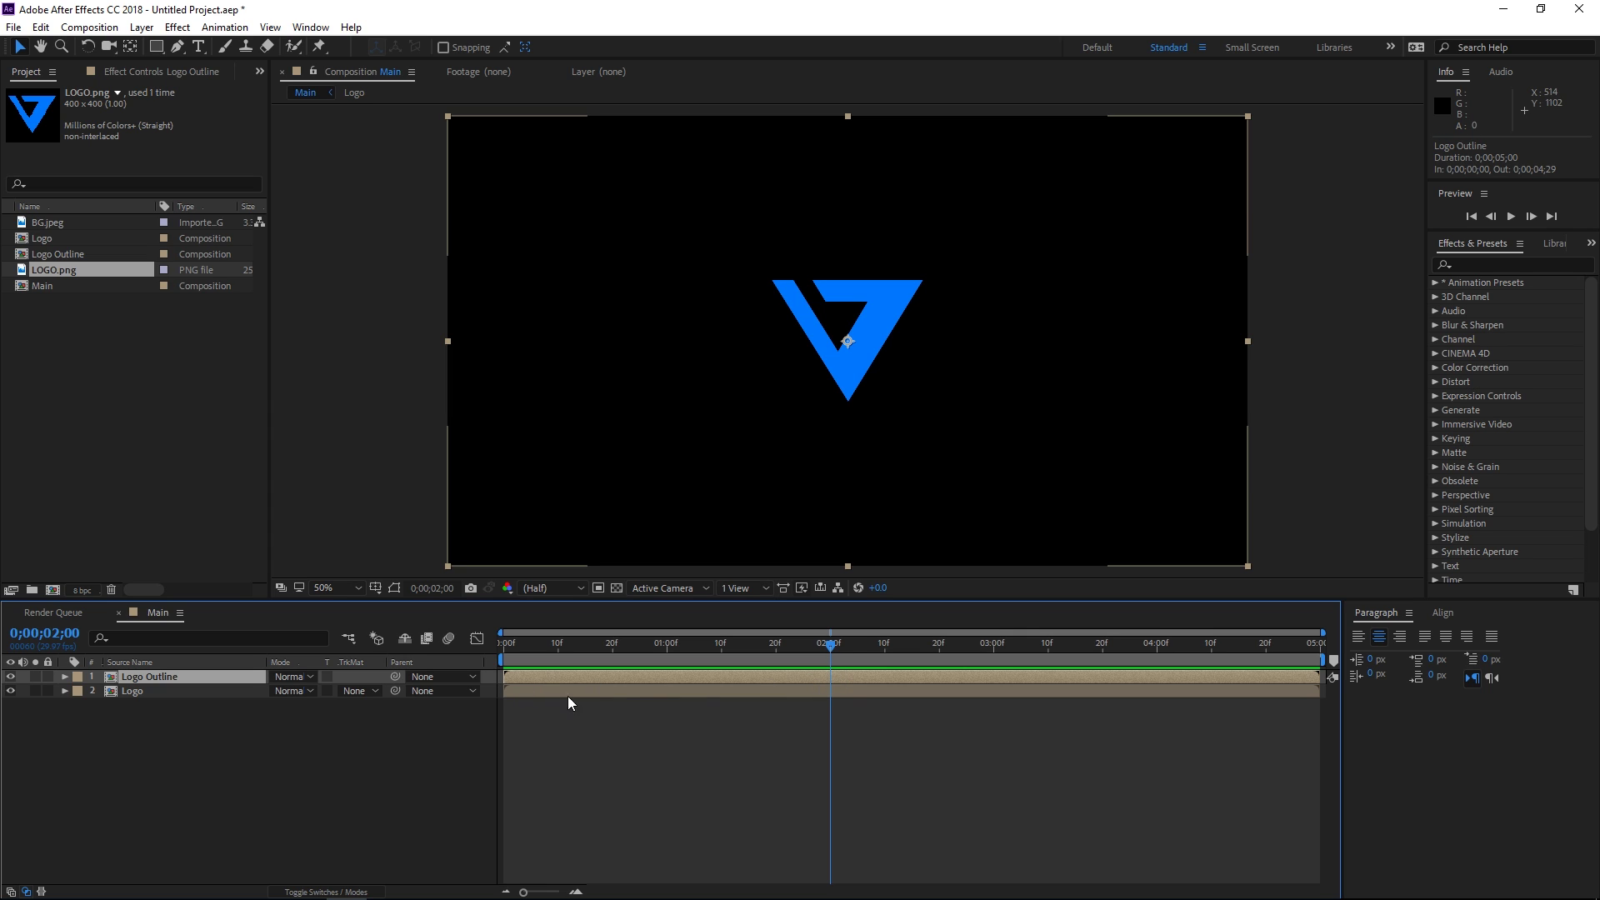
pyautogui.hotkey('alt', ']')
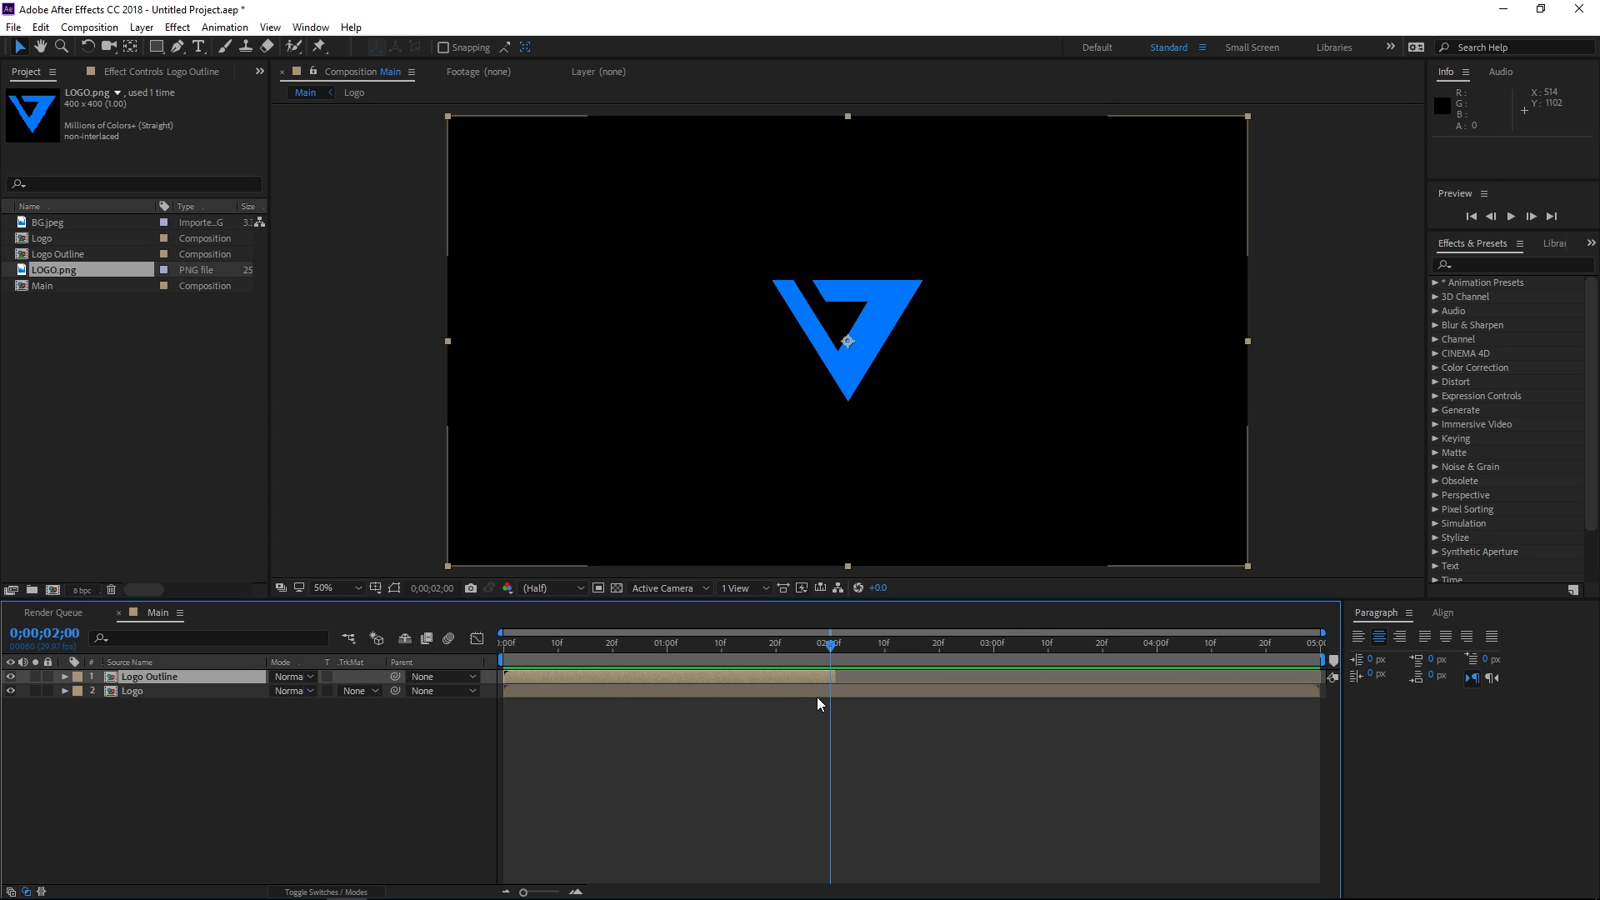
pyautogui.moveTo(831, 676)
pyautogui.mouseDown()
pyautogui.moveTo(1071, 676)
pyautogui.moveTo(831, 671)
pyautogui.mouseUp()
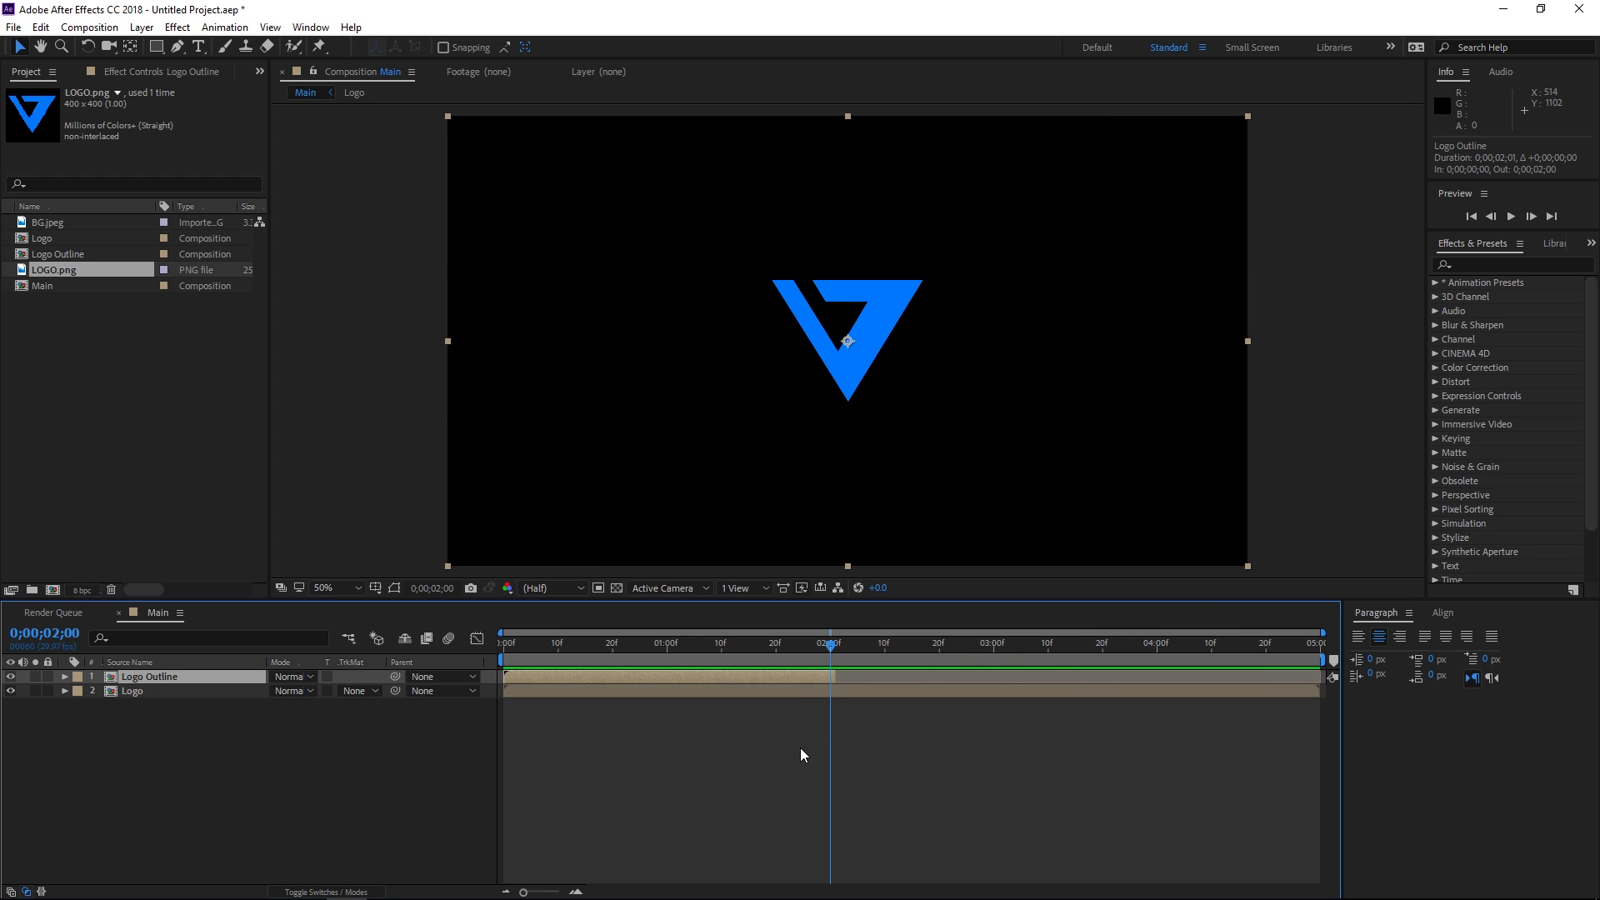
pyautogui.click(775, 694)
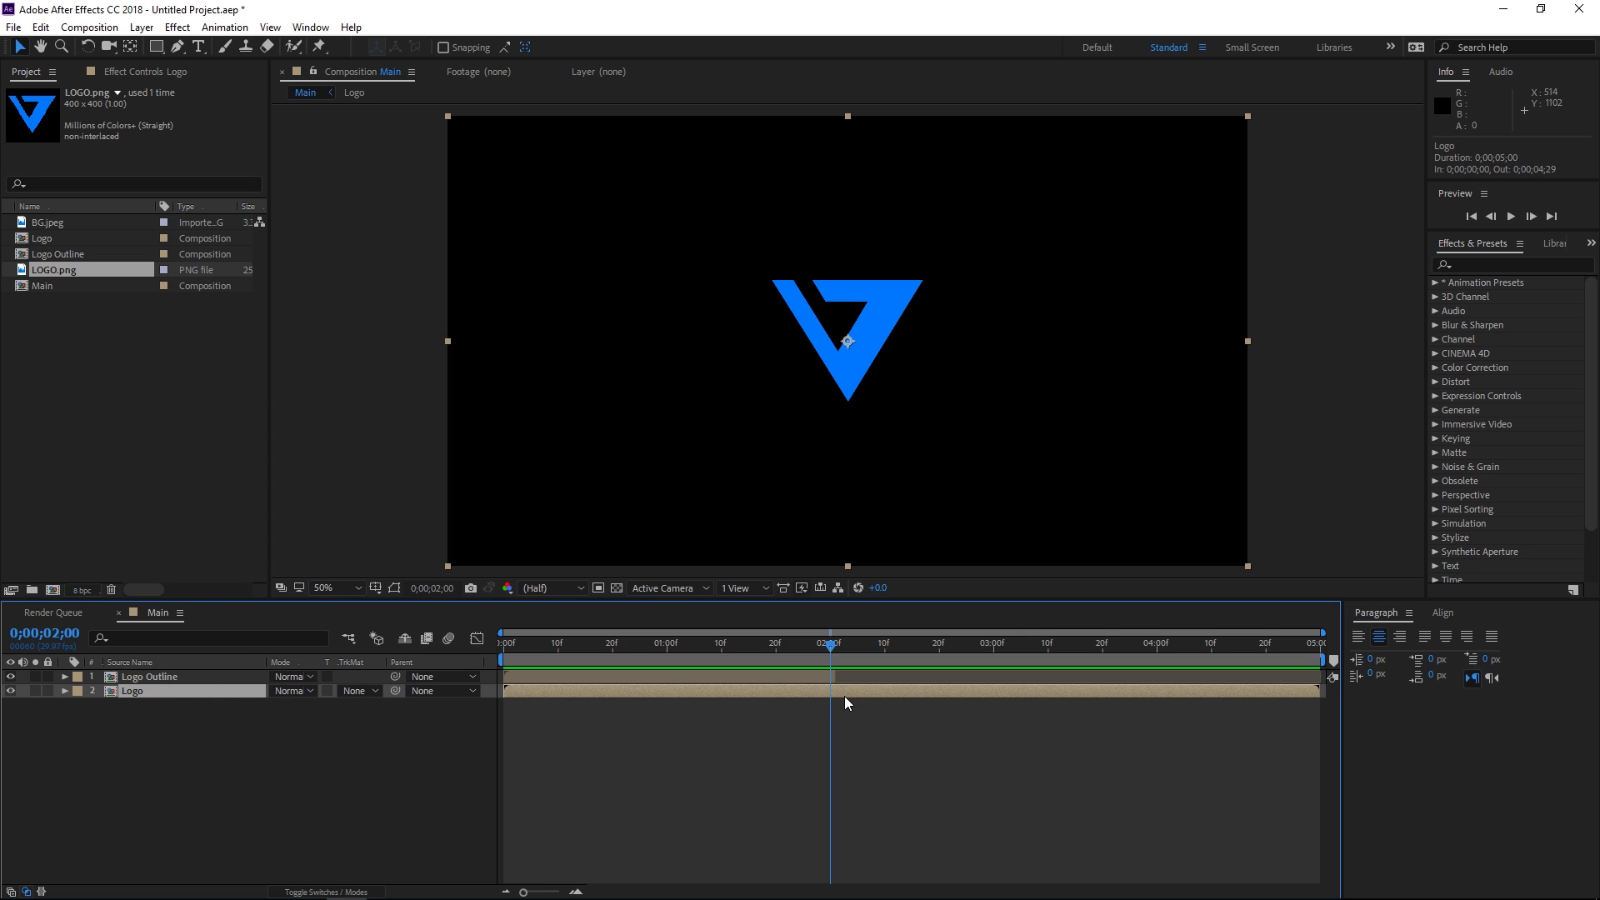
pyautogui.hotkey('alt', '[')
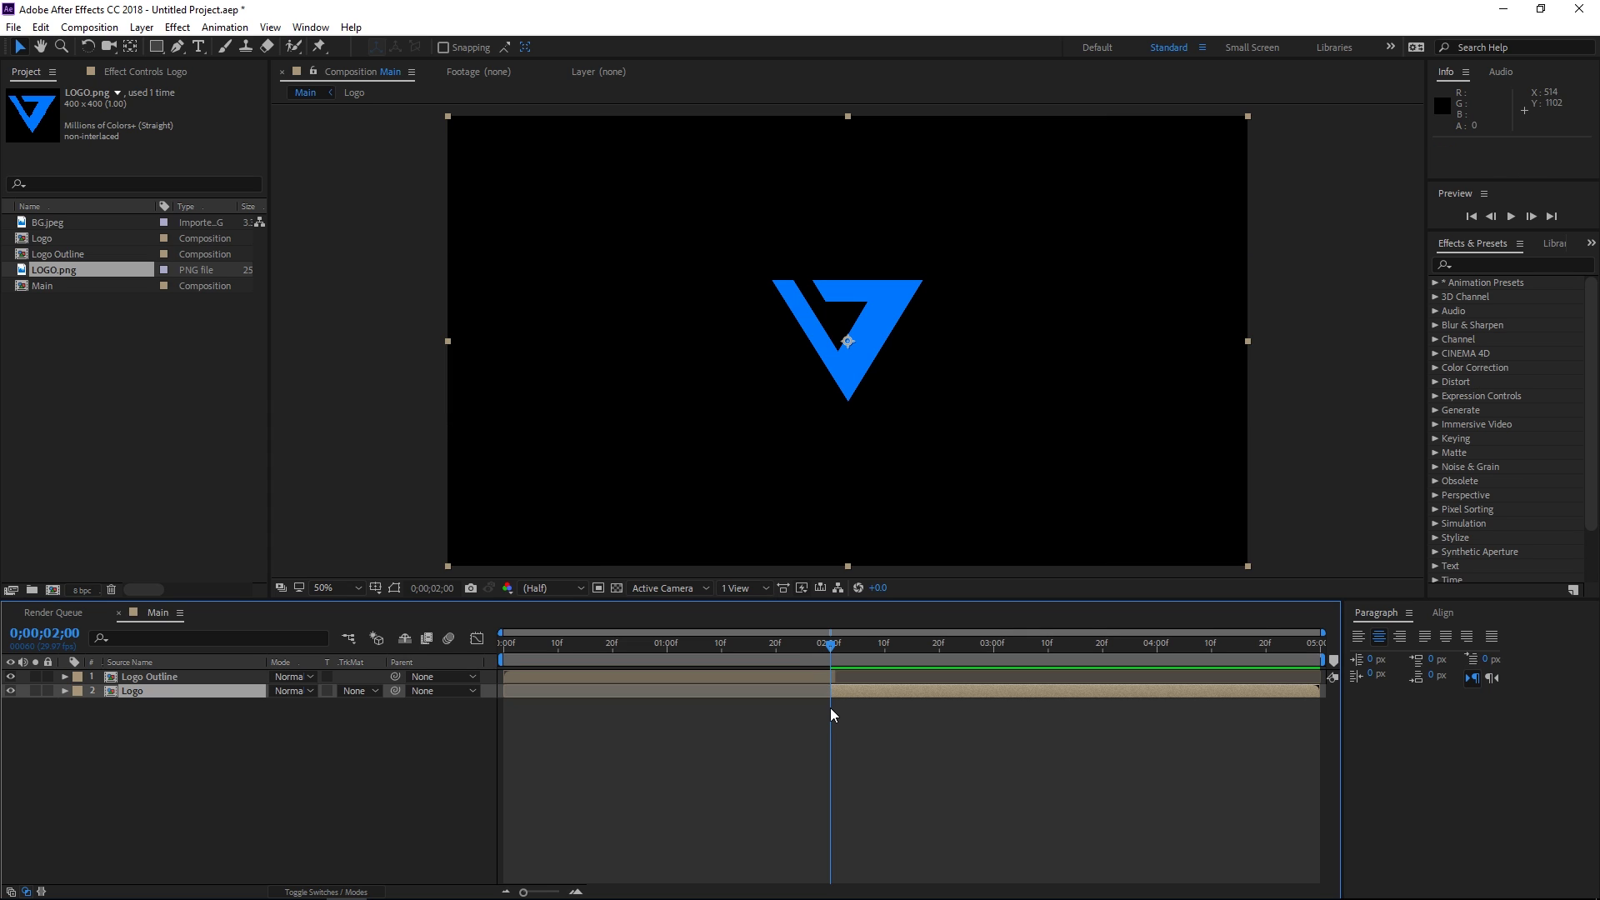
pyautogui.click(805, 674)
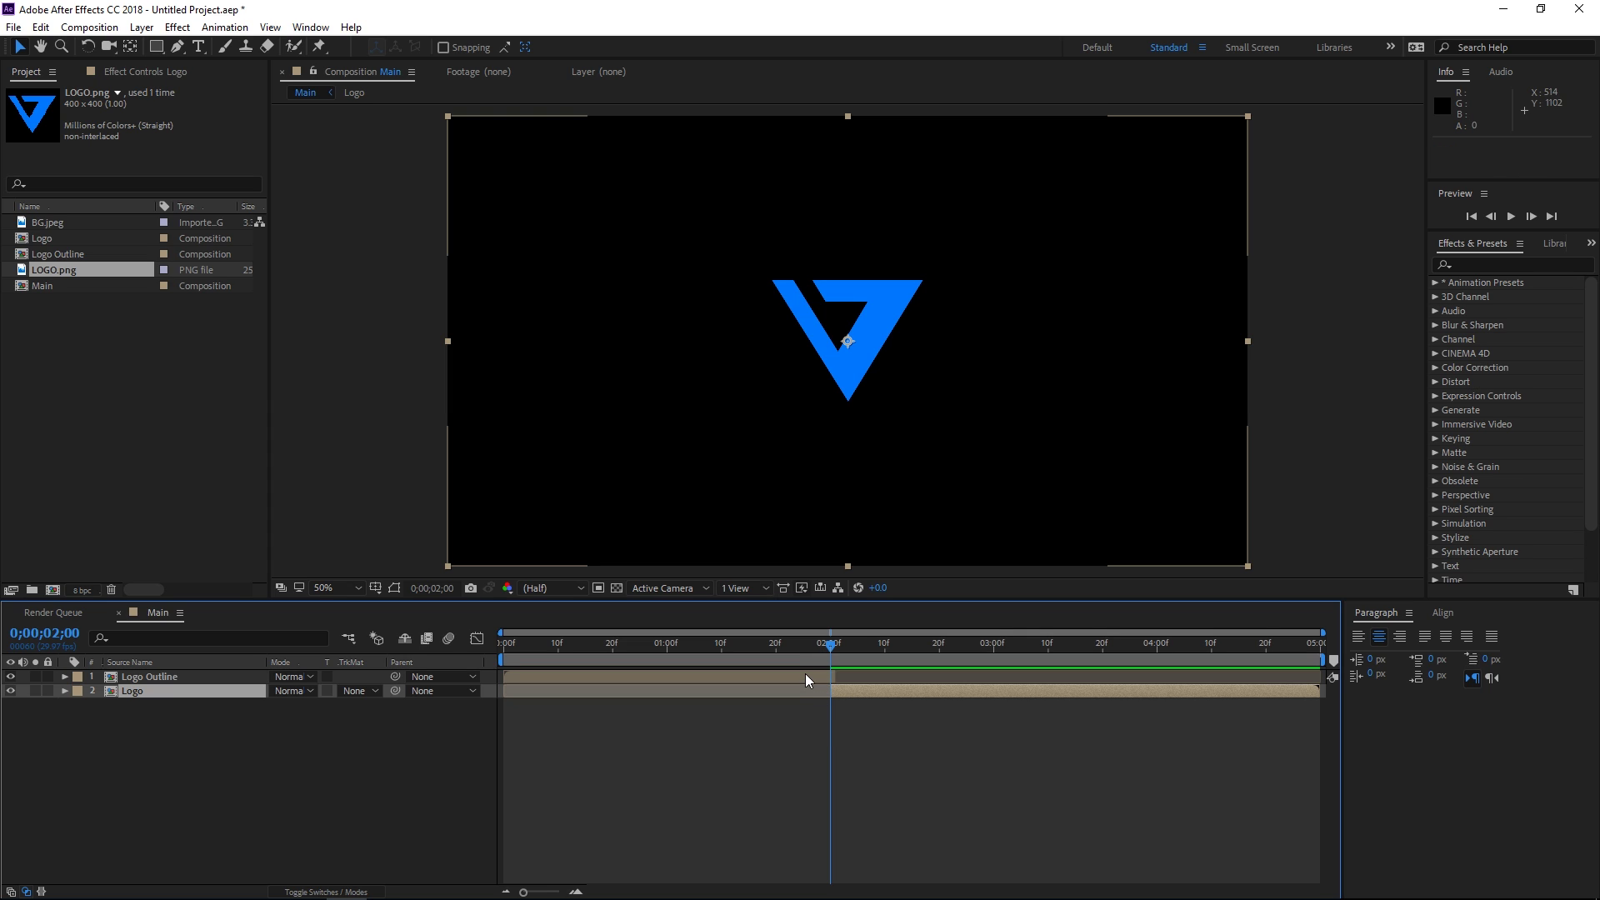
# Step: Inside the Logo Outline comp, apply the Vegas effect to the Logo layer
pyautogui.doubleClick(805, 673)
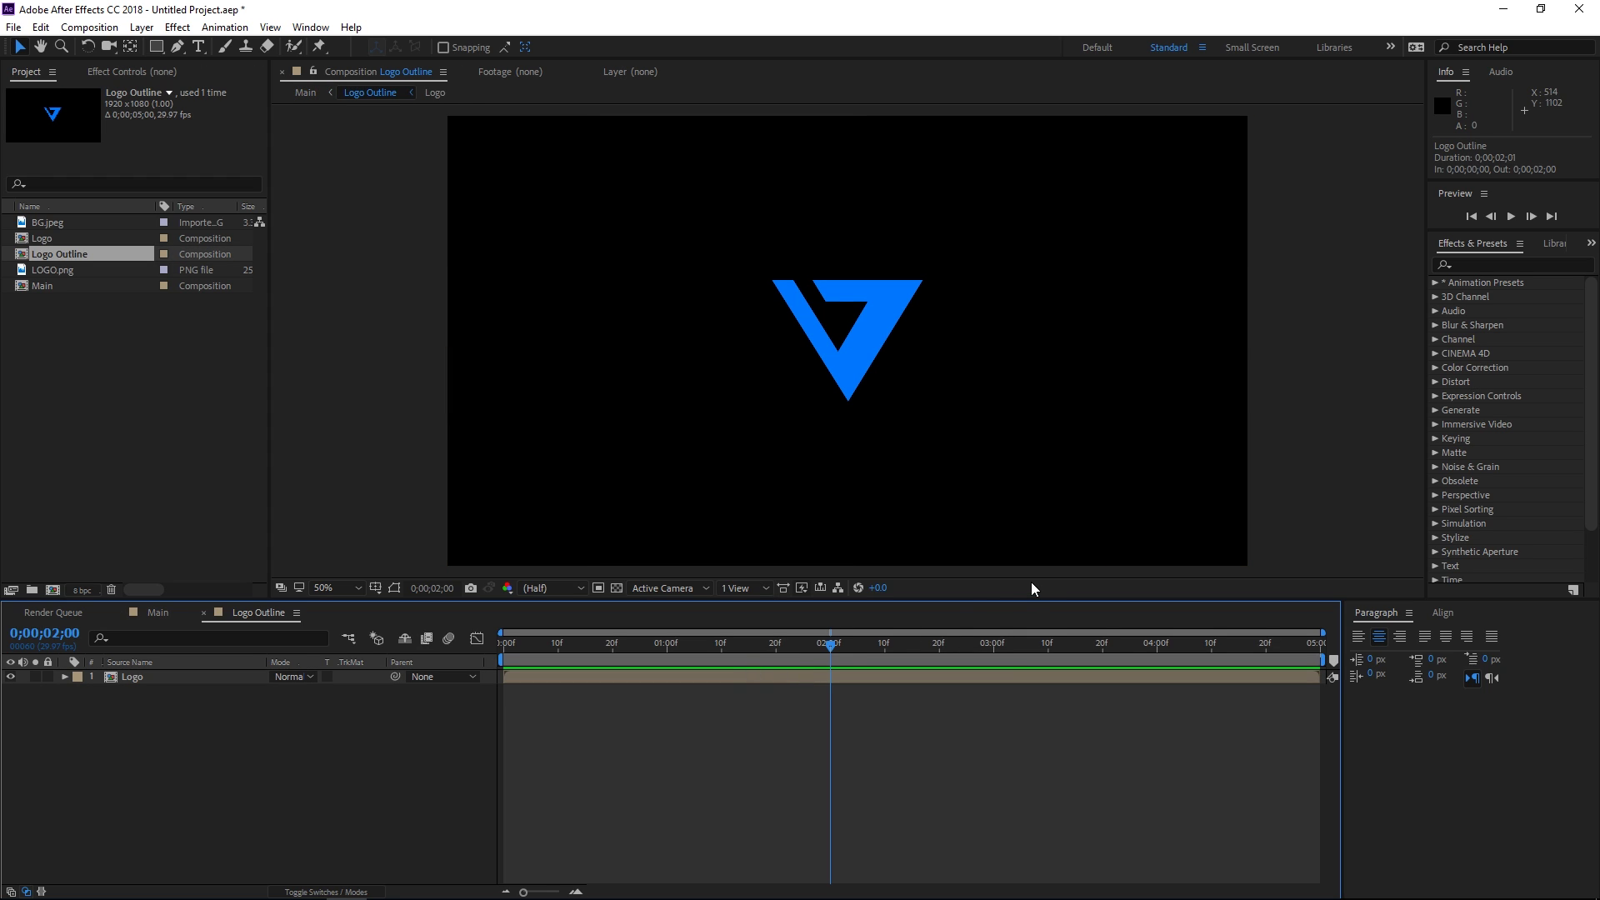
pyautogui.click(1460, 263)
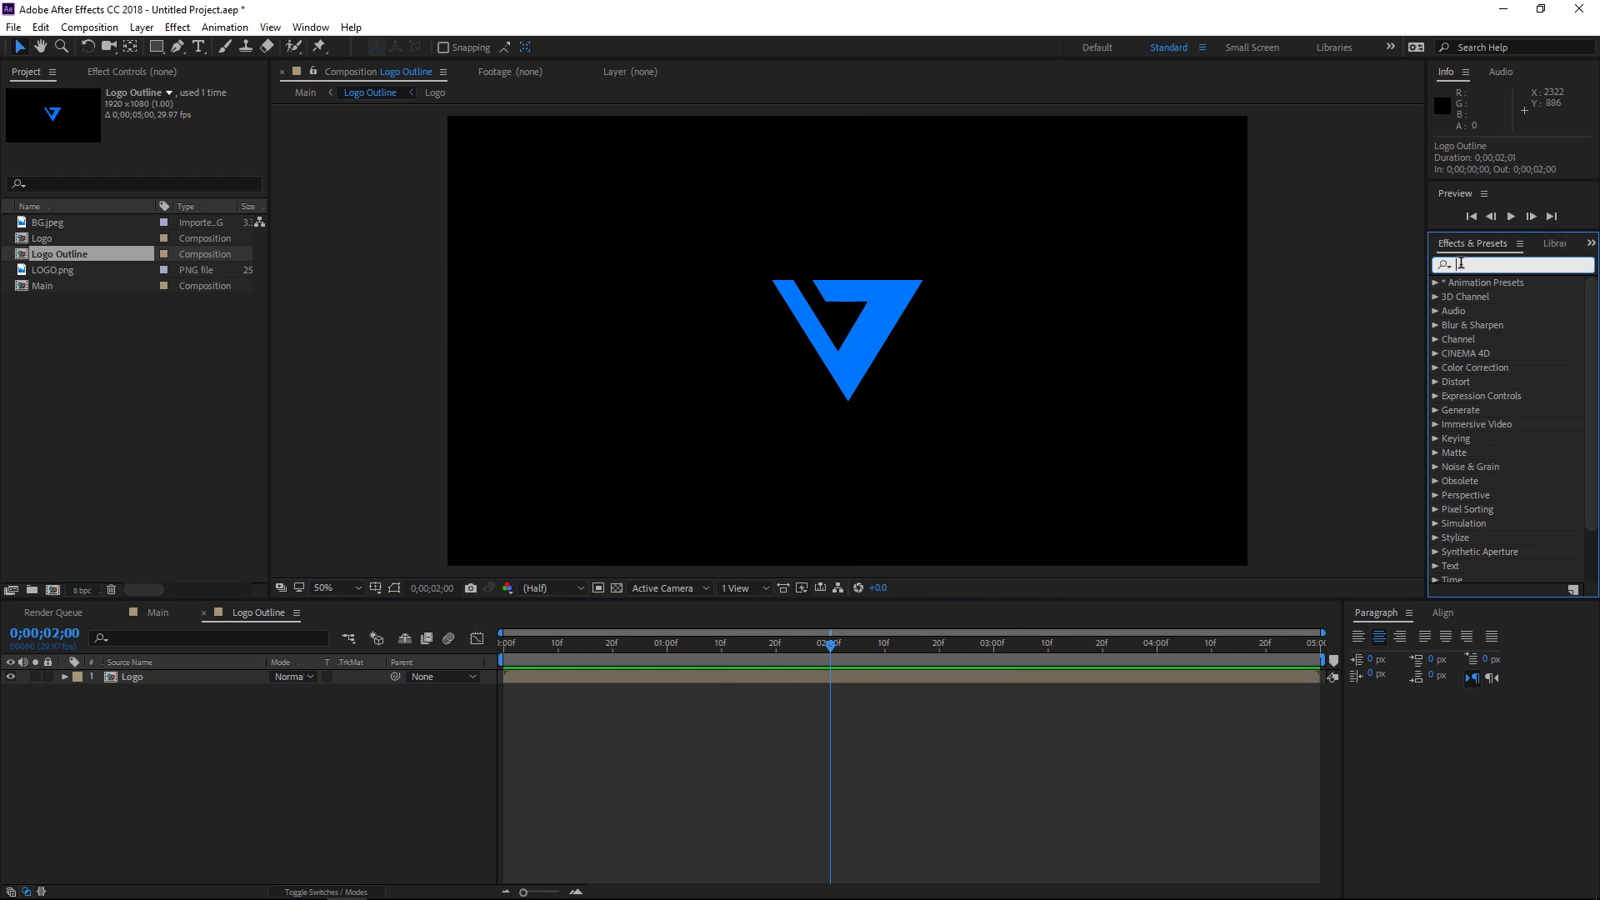
pyautogui.write('vegas')
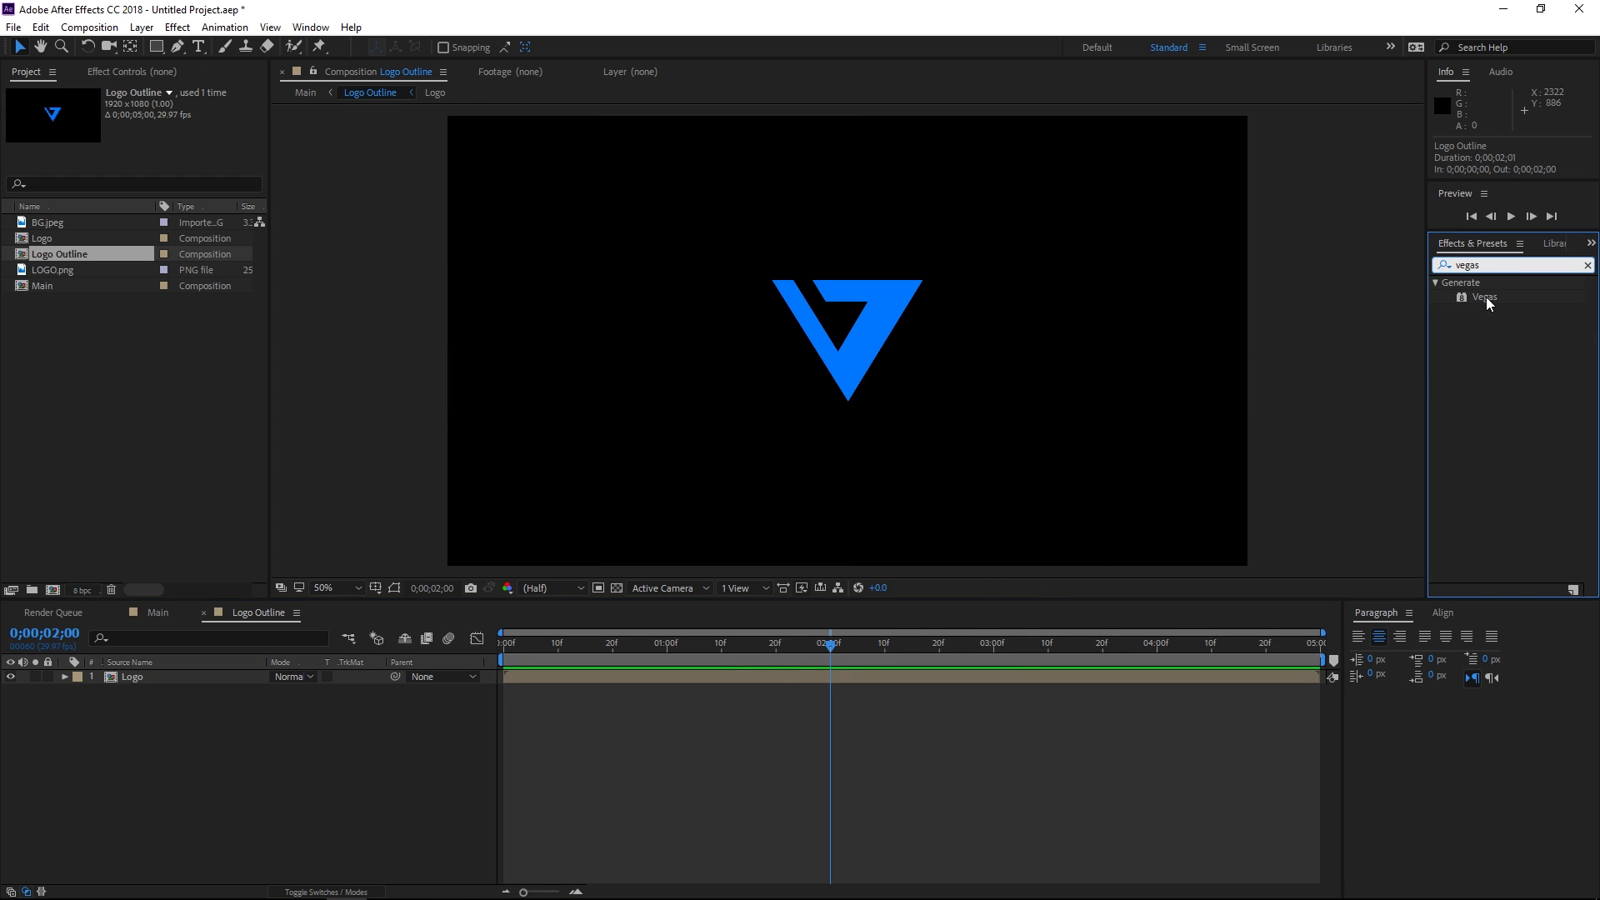
pyautogui.click(1484, 299)
pyautogui.moveTo(1484, 299); pyautogui.dragTo(150, 679)
pyautogui.click(1587, 265)
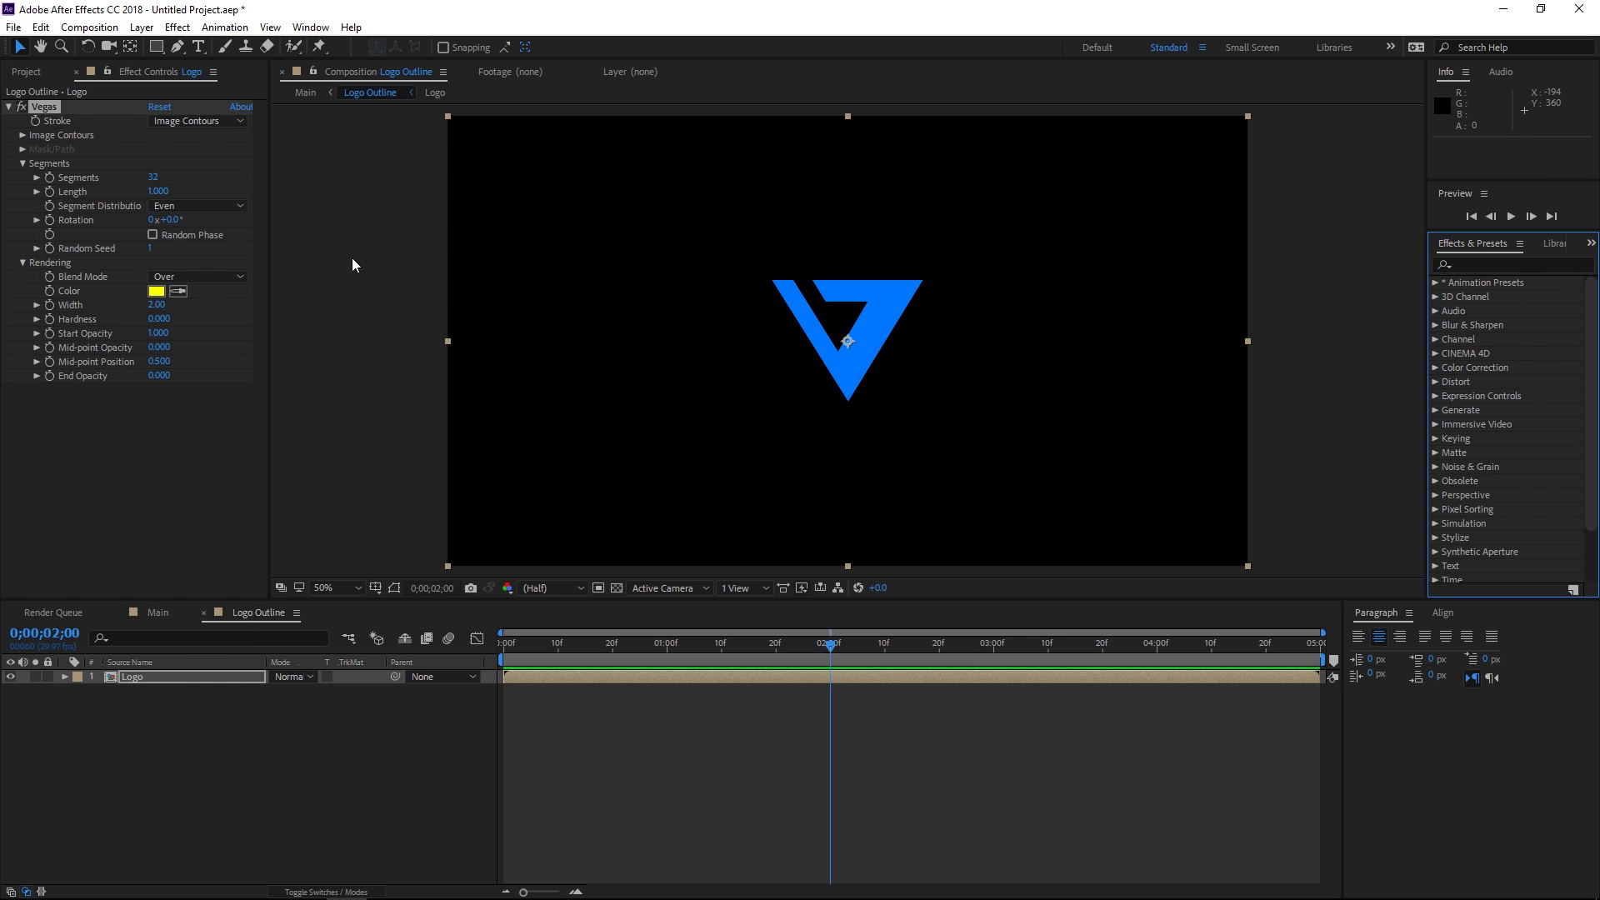
# Step: Trace the Vegas contour from the Alpha channel and show only the outline
pyautogui.click(22, 136)
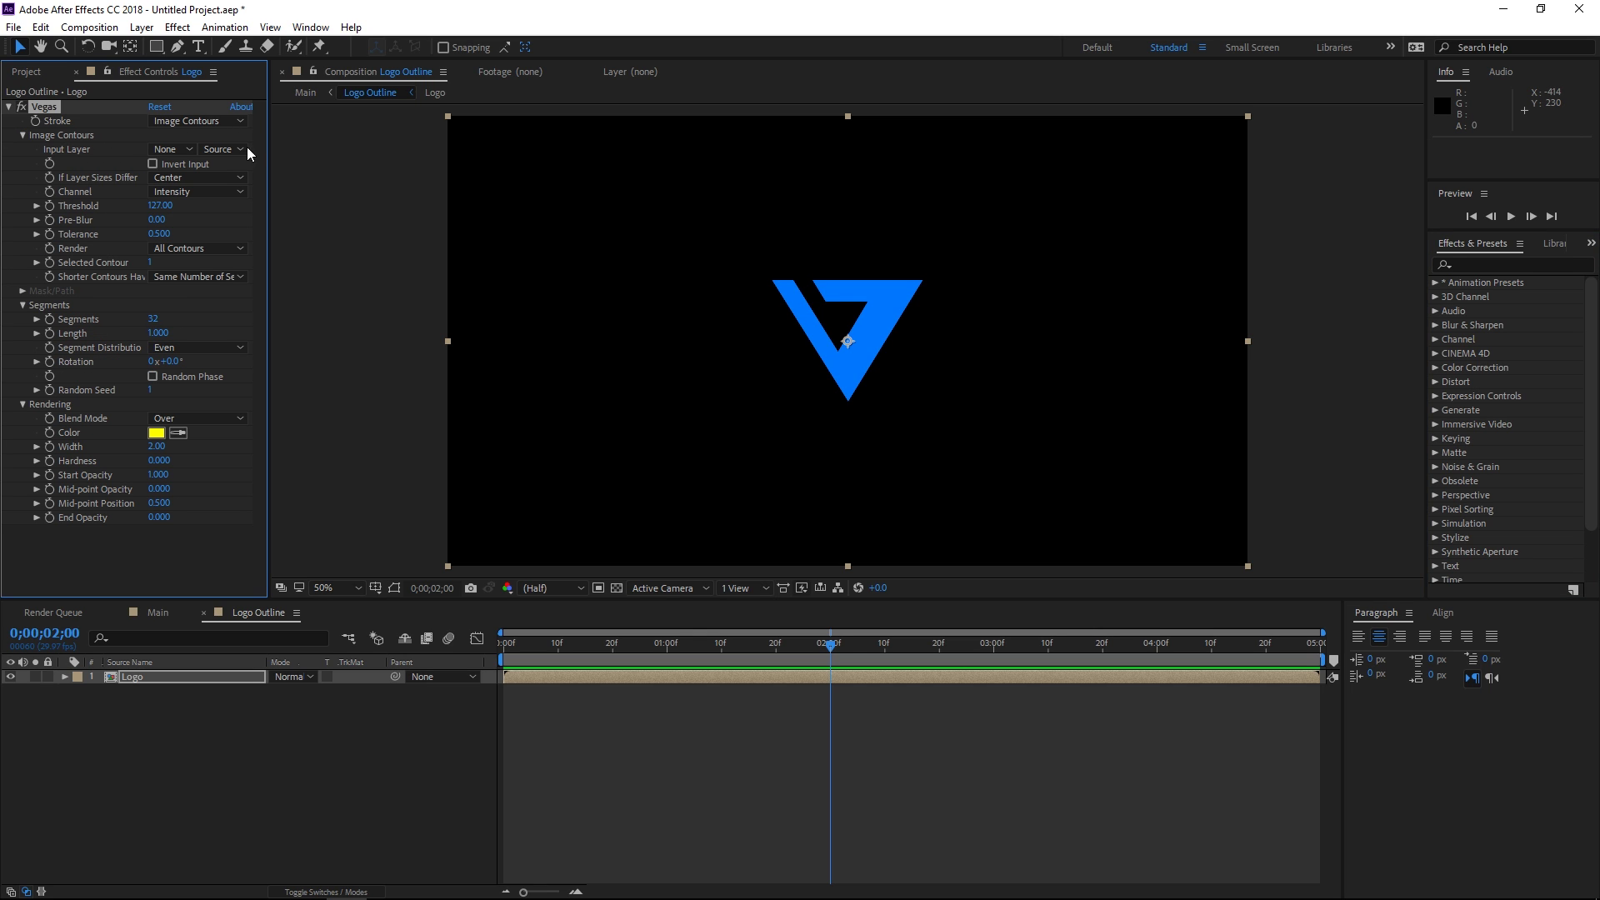
pyautogui.click(186, 191)
pyautogui.click(205, 285)
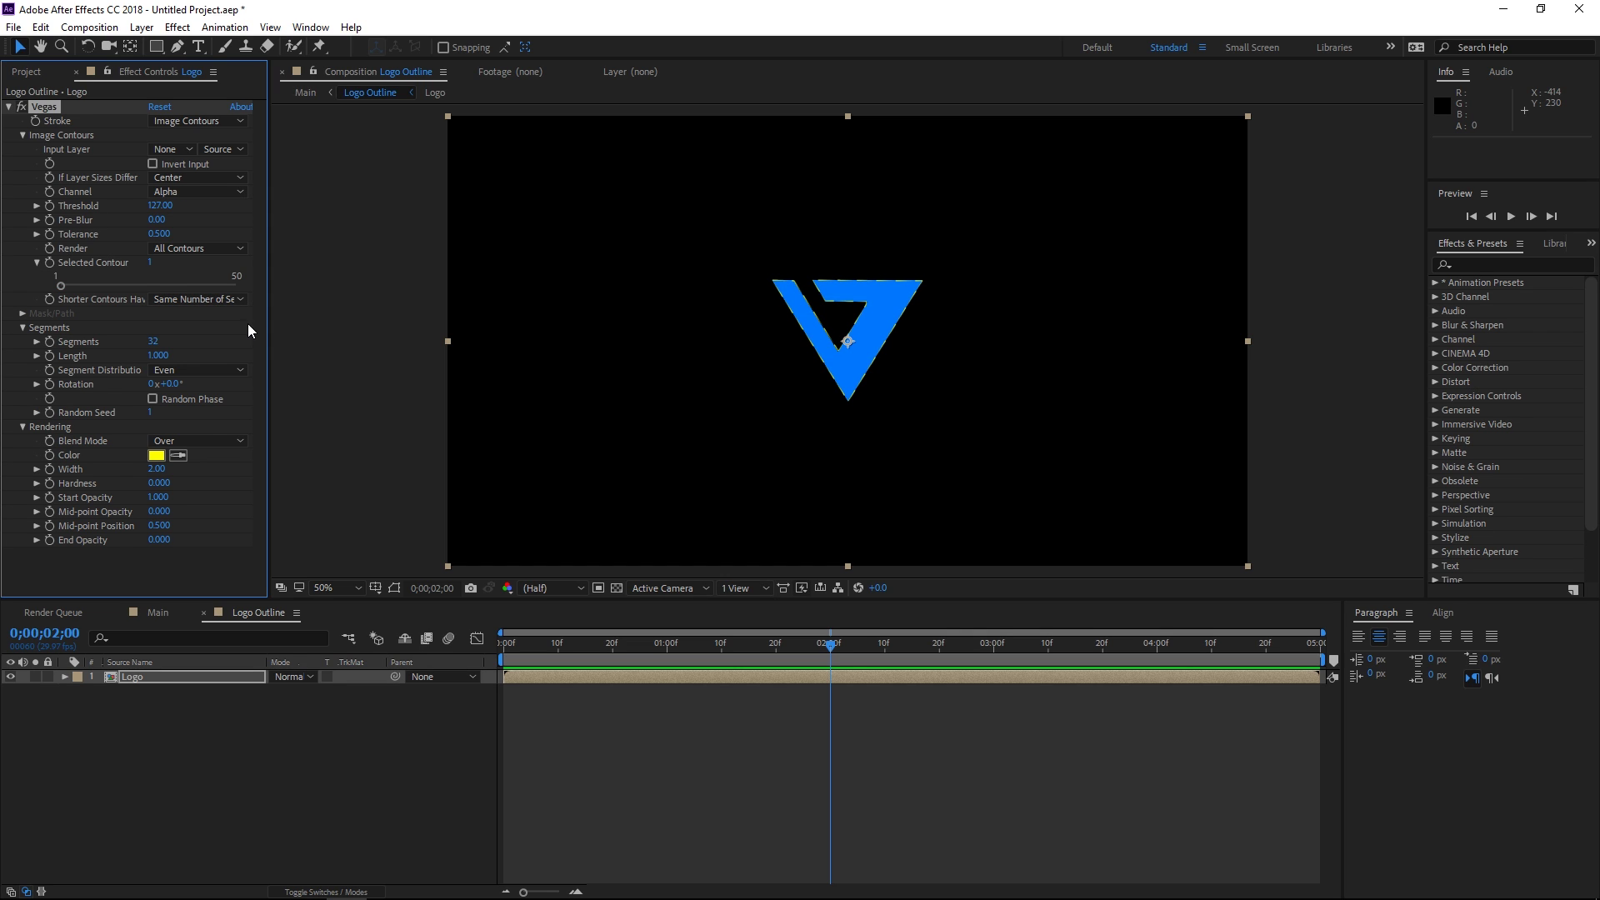
pyautogui.click(194, 442)
pyautogui.click(195, 455)
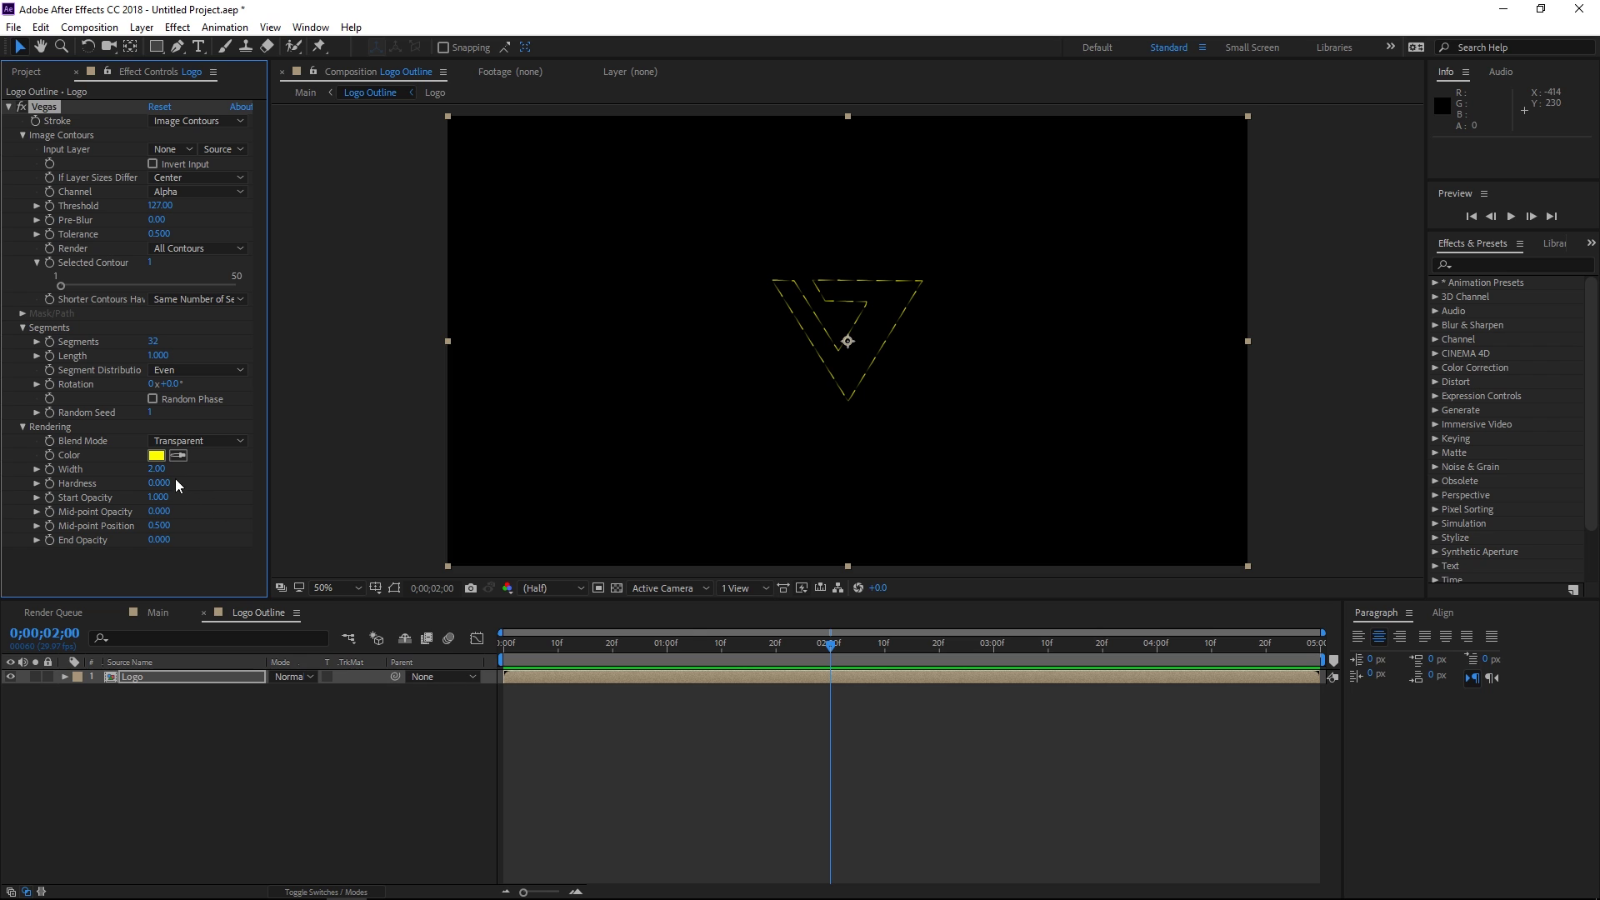
# Step: Make the Vegas stroke white, width 1.5, with 1 segment
pyautogui.click(156, 455)
pyautogui.moveTo(157, 457); pyautogui.dragTo(73, 445)
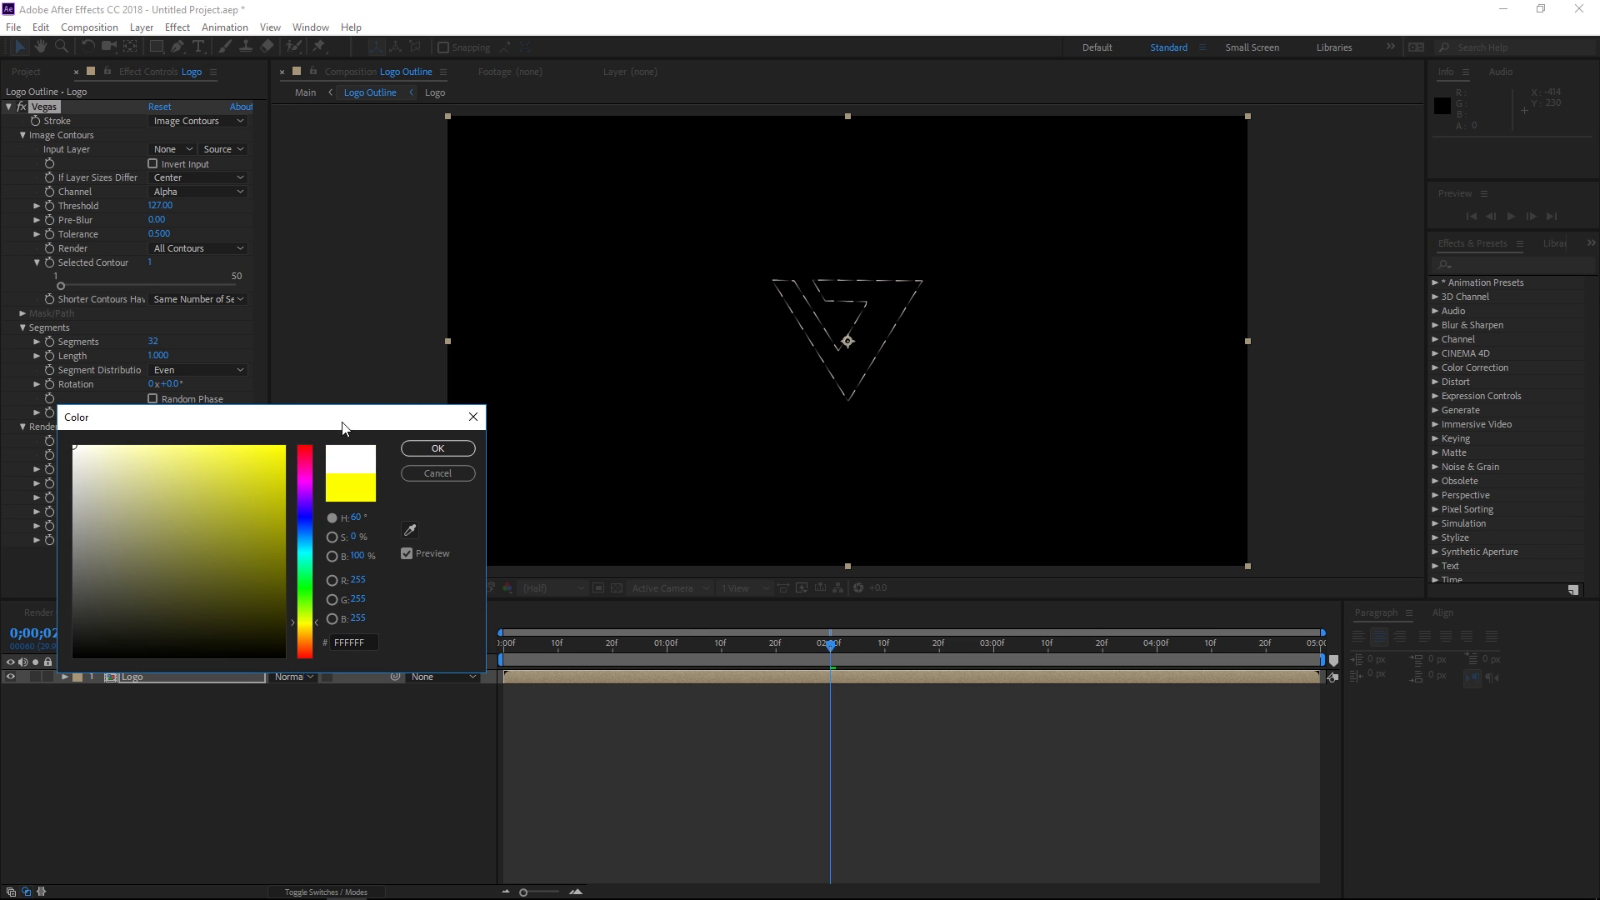
pyautogui.click(412, 452)
pyautogui.click(160, 469)
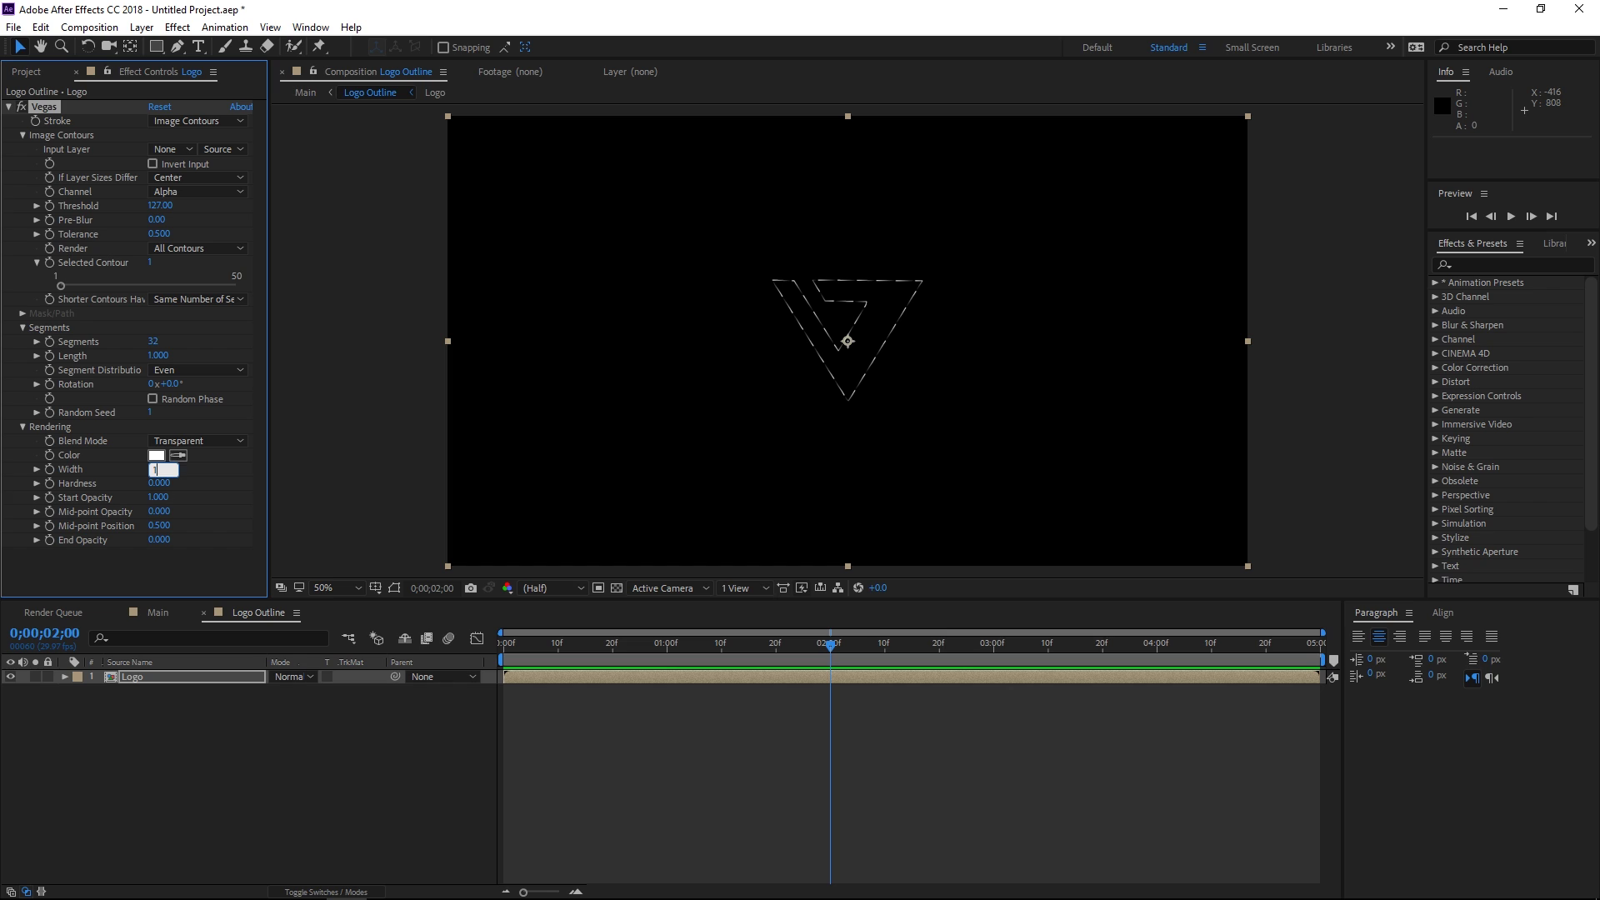
pyautogui.write('1.5')
pyautogui.press('Return')
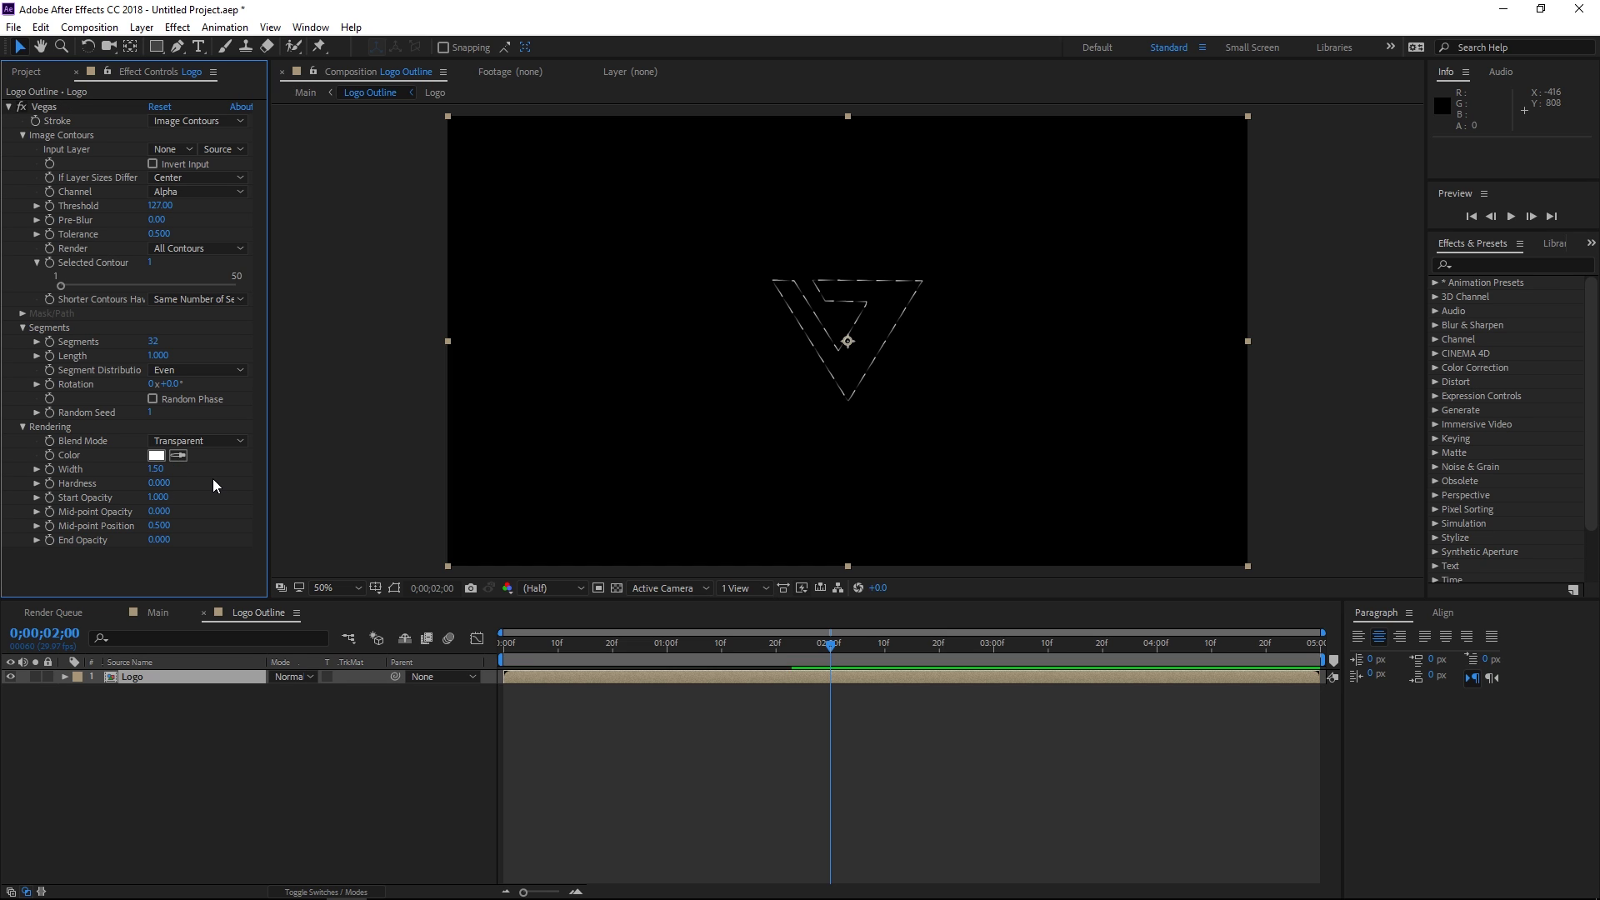
pyautogui.click(153, 341)
pyautogui.write('1')
pyautogui.press('Return')
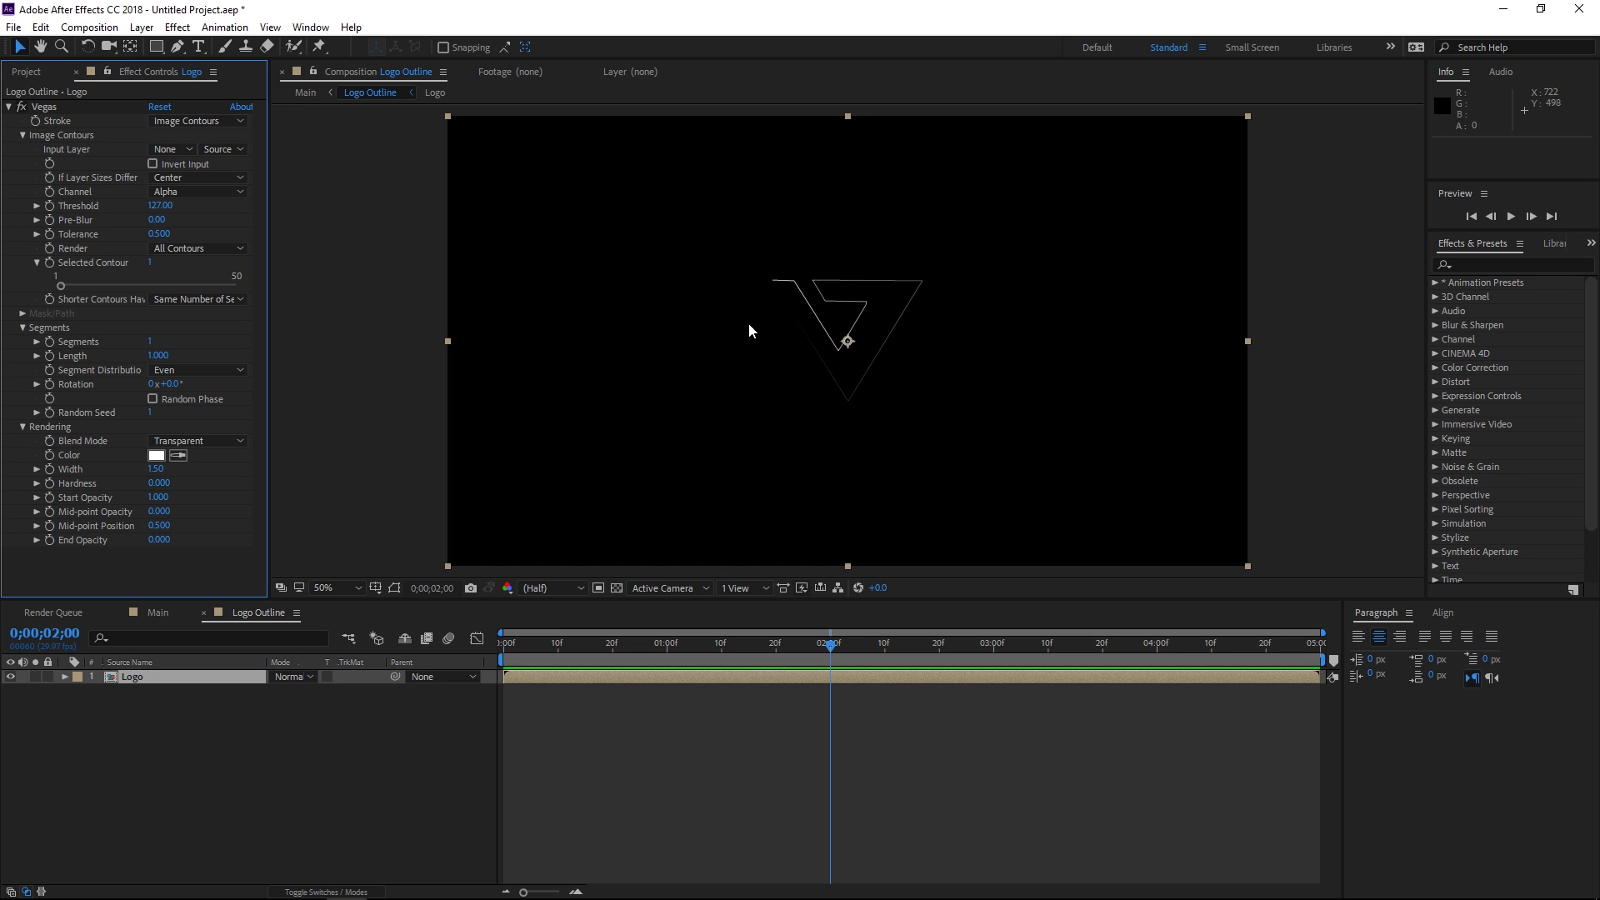
pyautogui.moveTo(159, 356)
pyautogui.mouseDown()
pyautogui.moveTo(118, 358)
pyautogui.moveTo(238, 388)
pyautogui.moveTo(217, 397)
pyautogui.mouseUp()
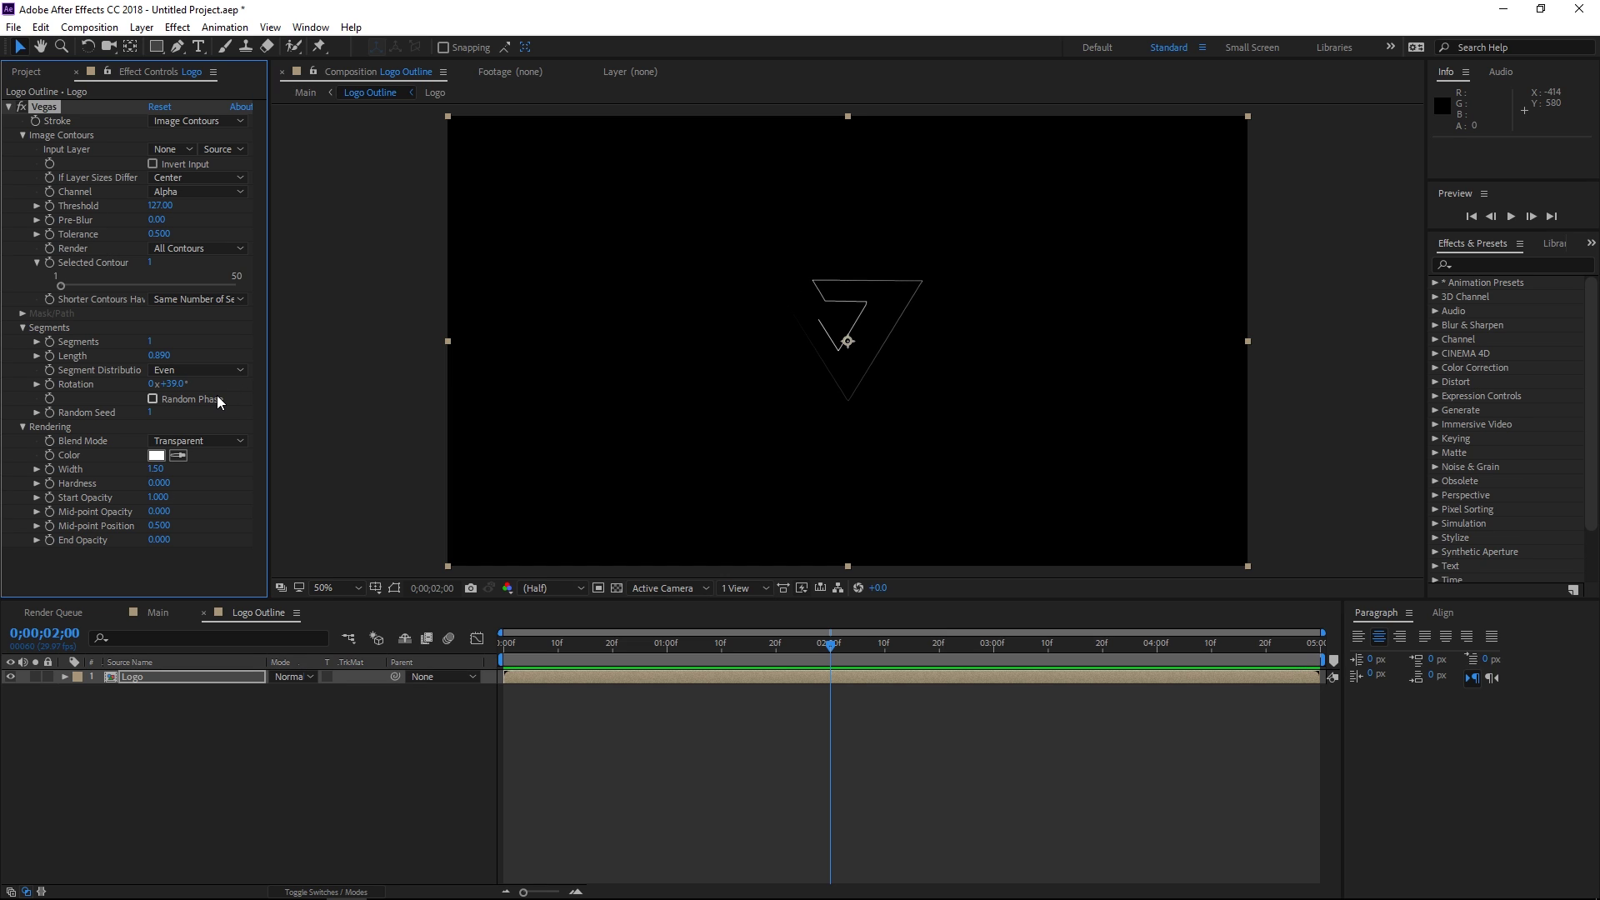
pyautogui.hotkey('ctrl', 'z')
pyautogui.hotkey('ctrl', 'z')
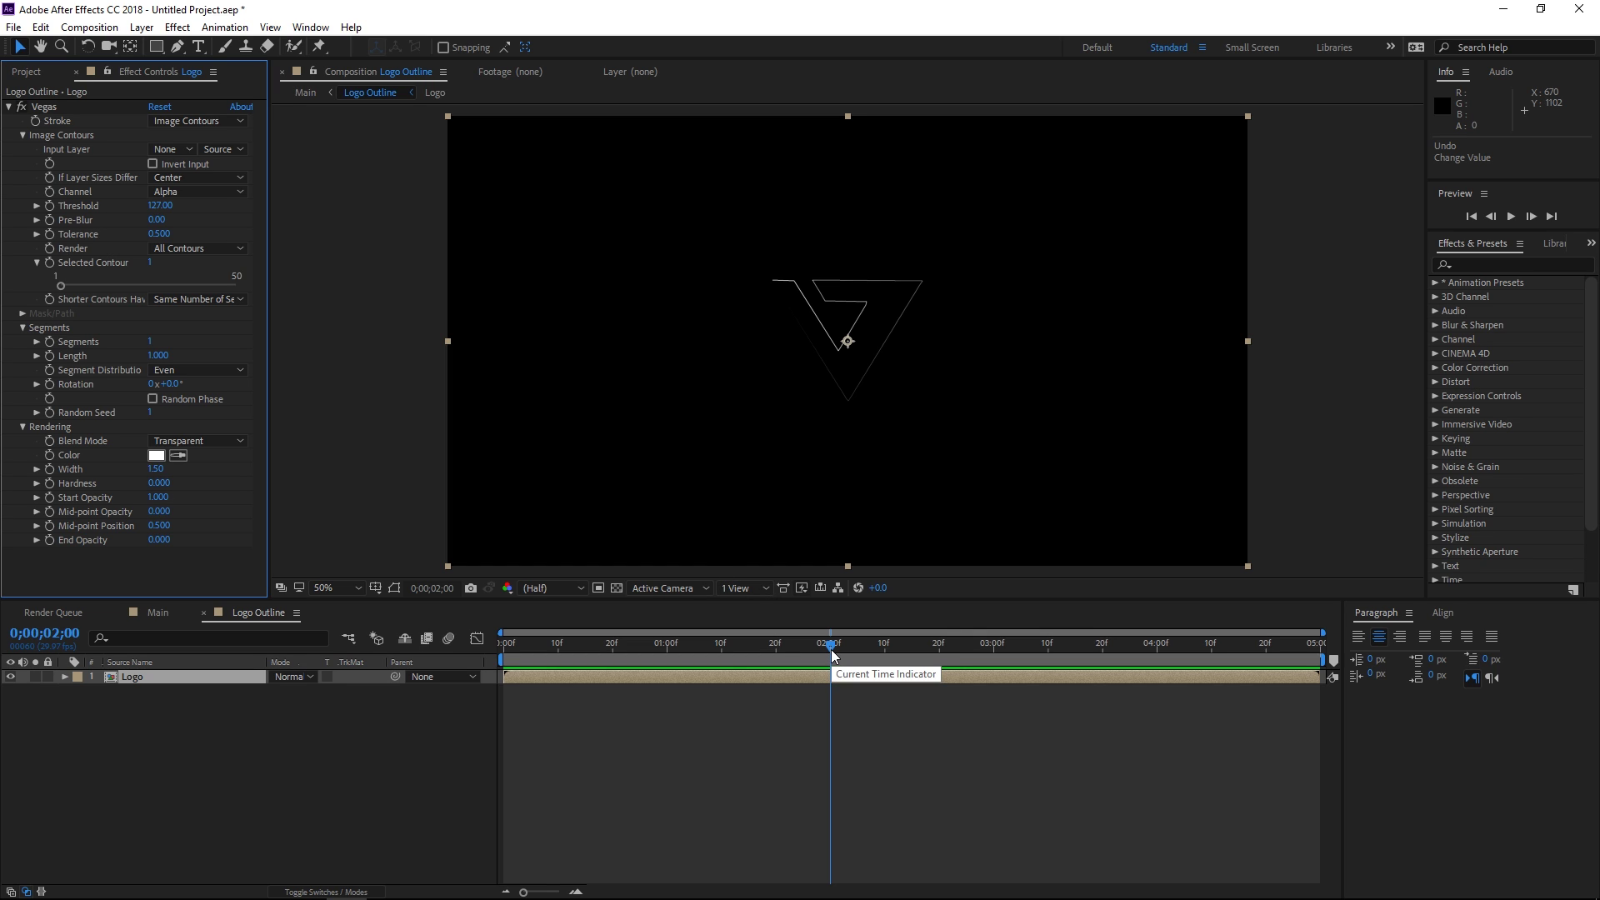
pyautogui.moveTo(832, 655); pyautogui.dragTo(501, 676)
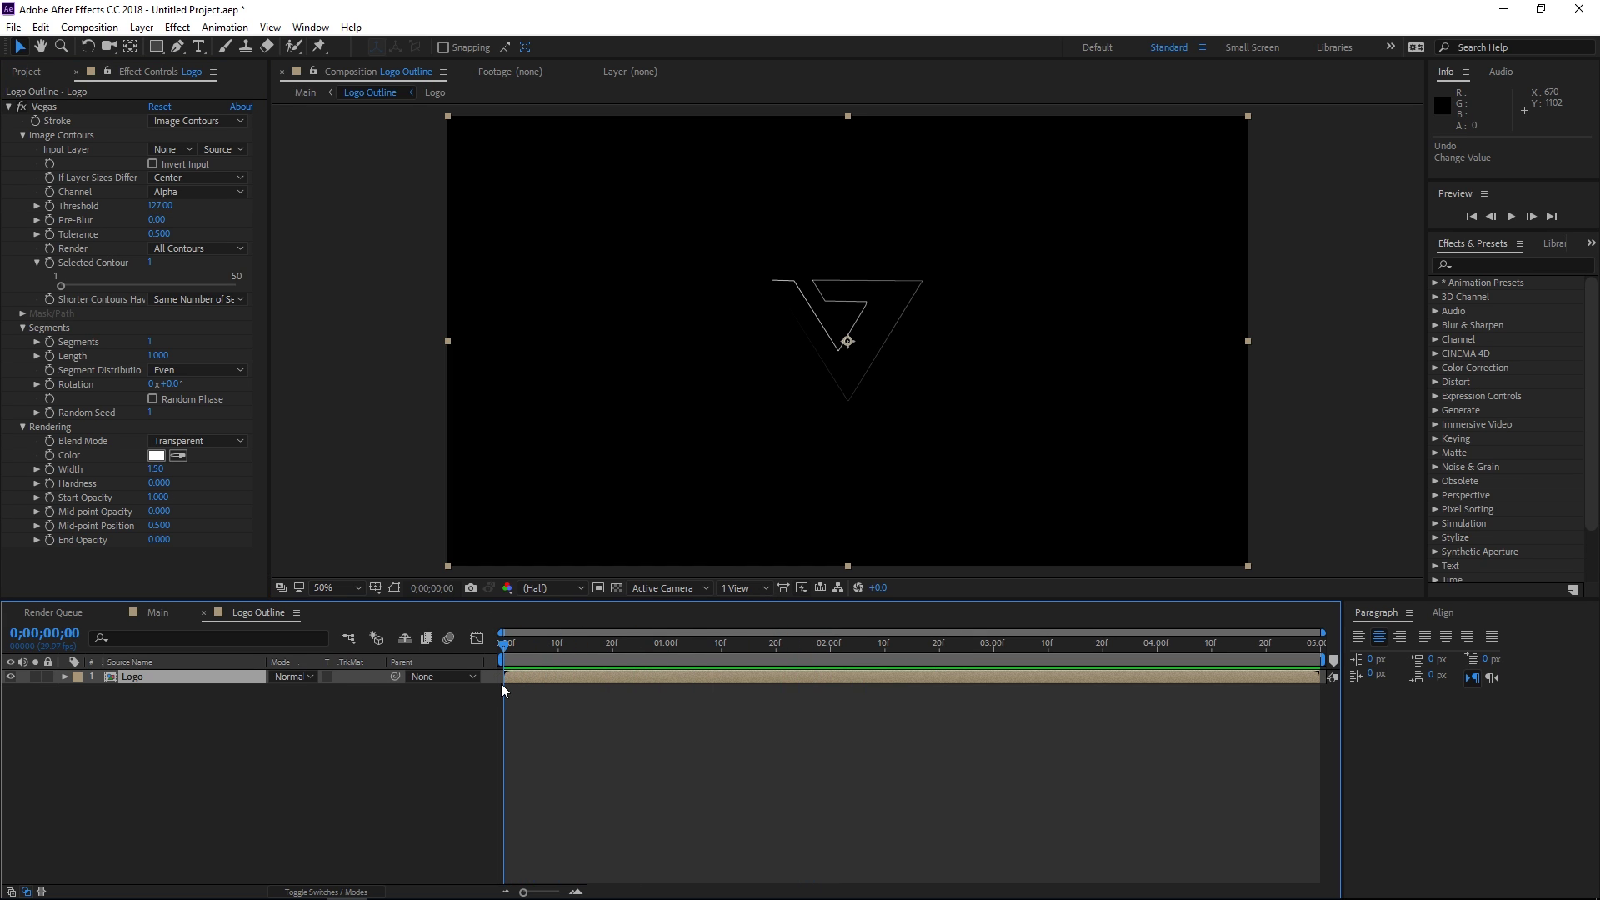
# Step: At 0 s, keyframe the Vegas Length at 0 and the Rotation at 0°
pyautogui.click(48, 355)
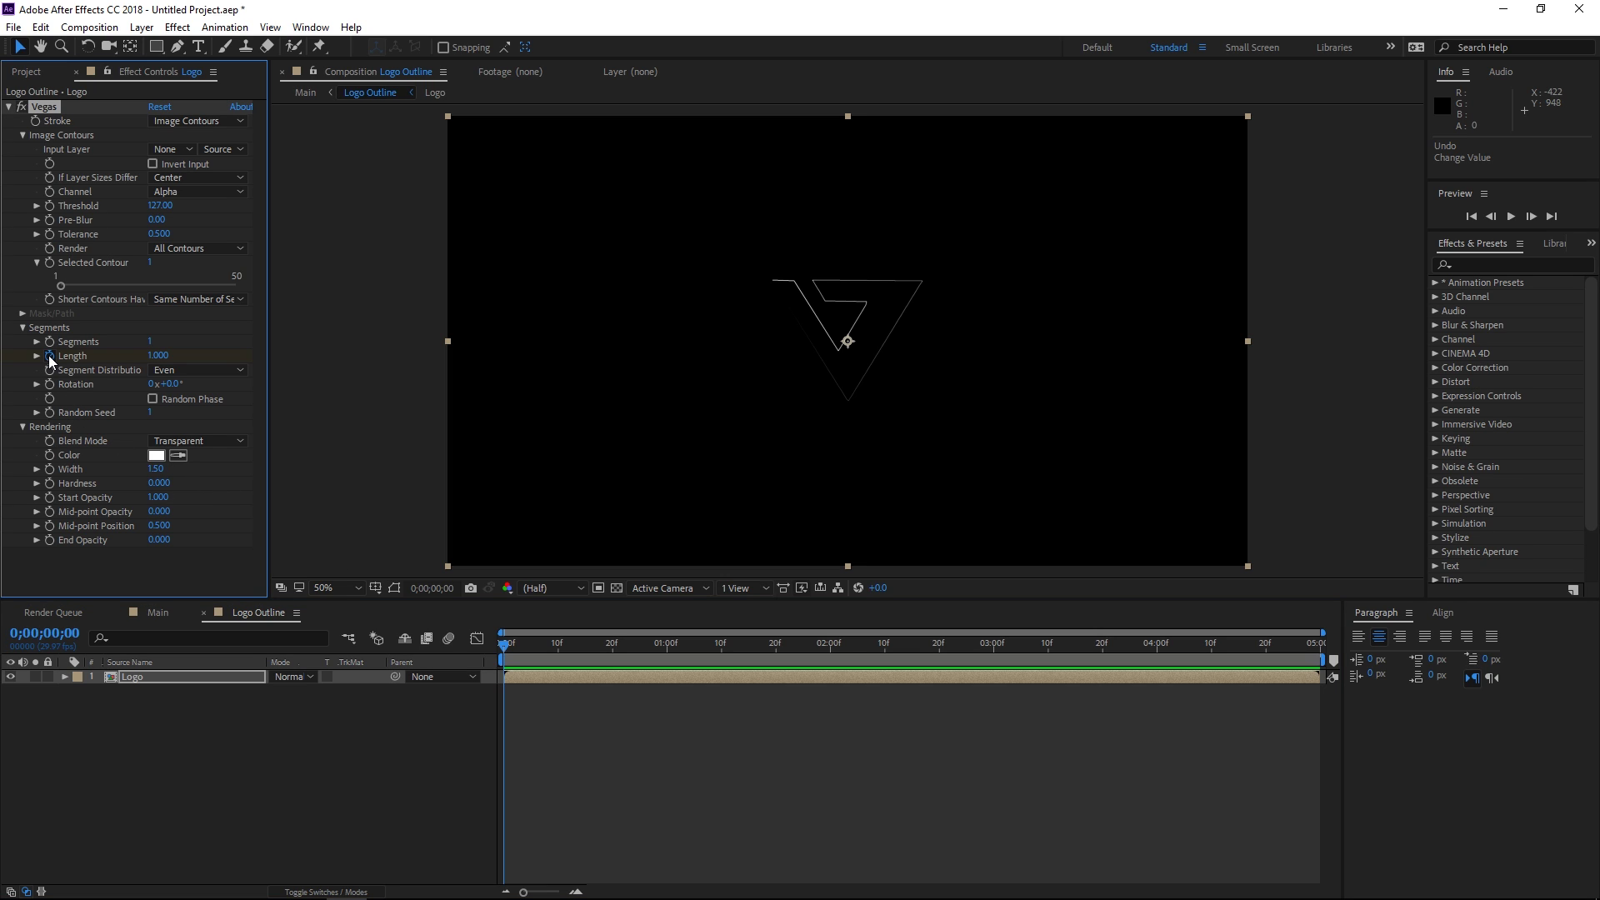
pyautogui.click(49, 384)
pyautogui.moveTo(167, 361); pyautogui.dragTo(87, 372)
pyautogui.press('u')
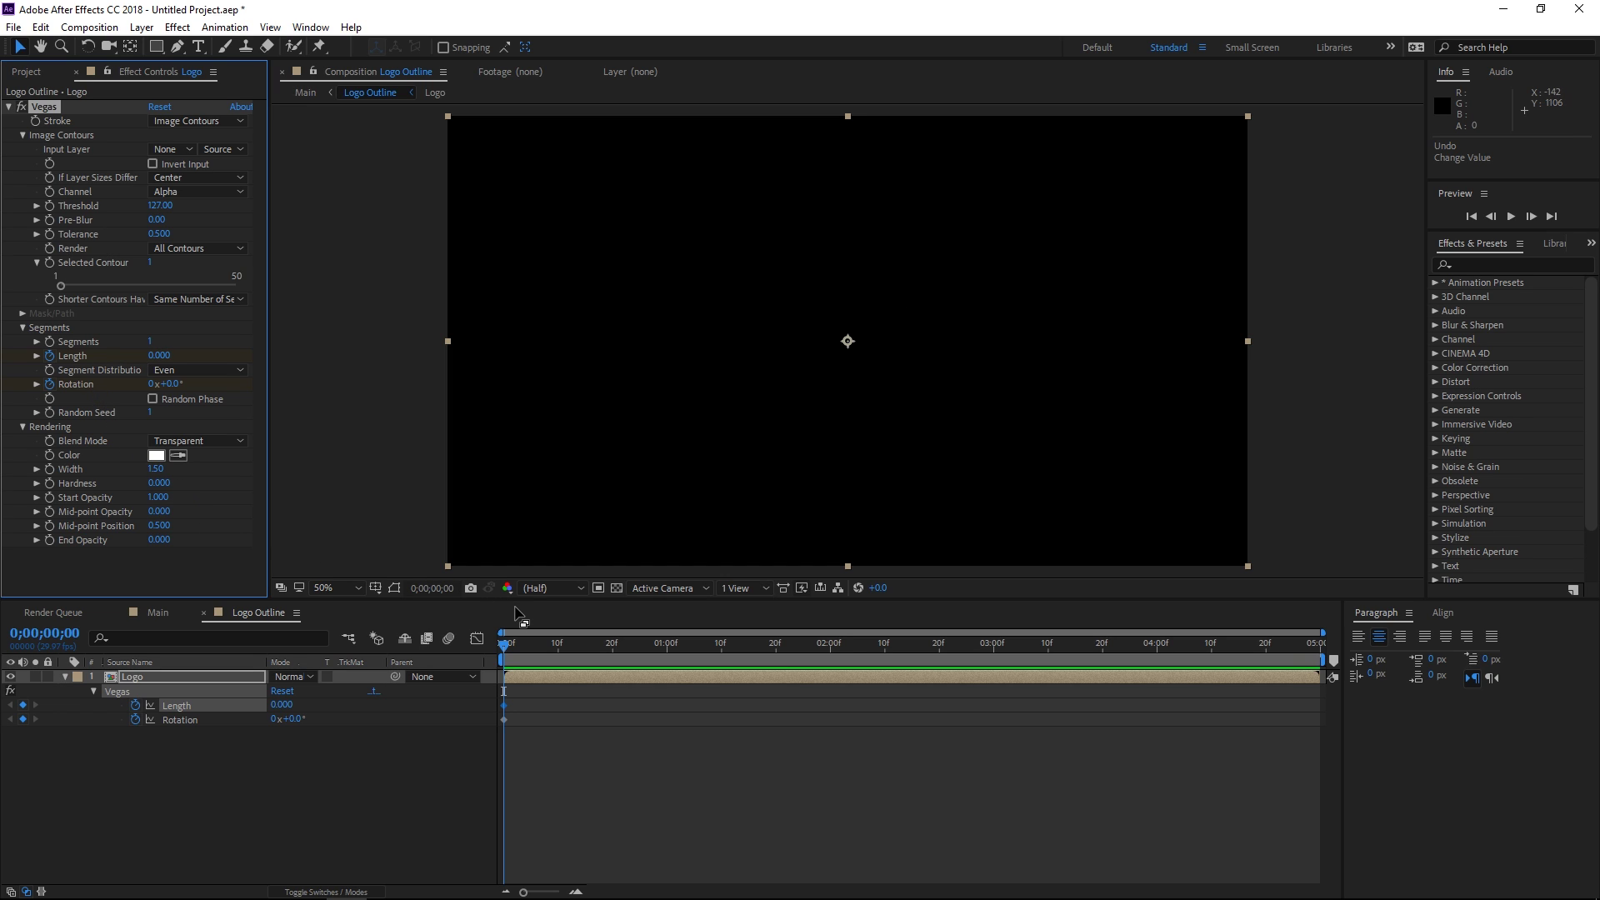
pyautogui.moveTo(522, 698); pyautogui.dragTo(492, 726)
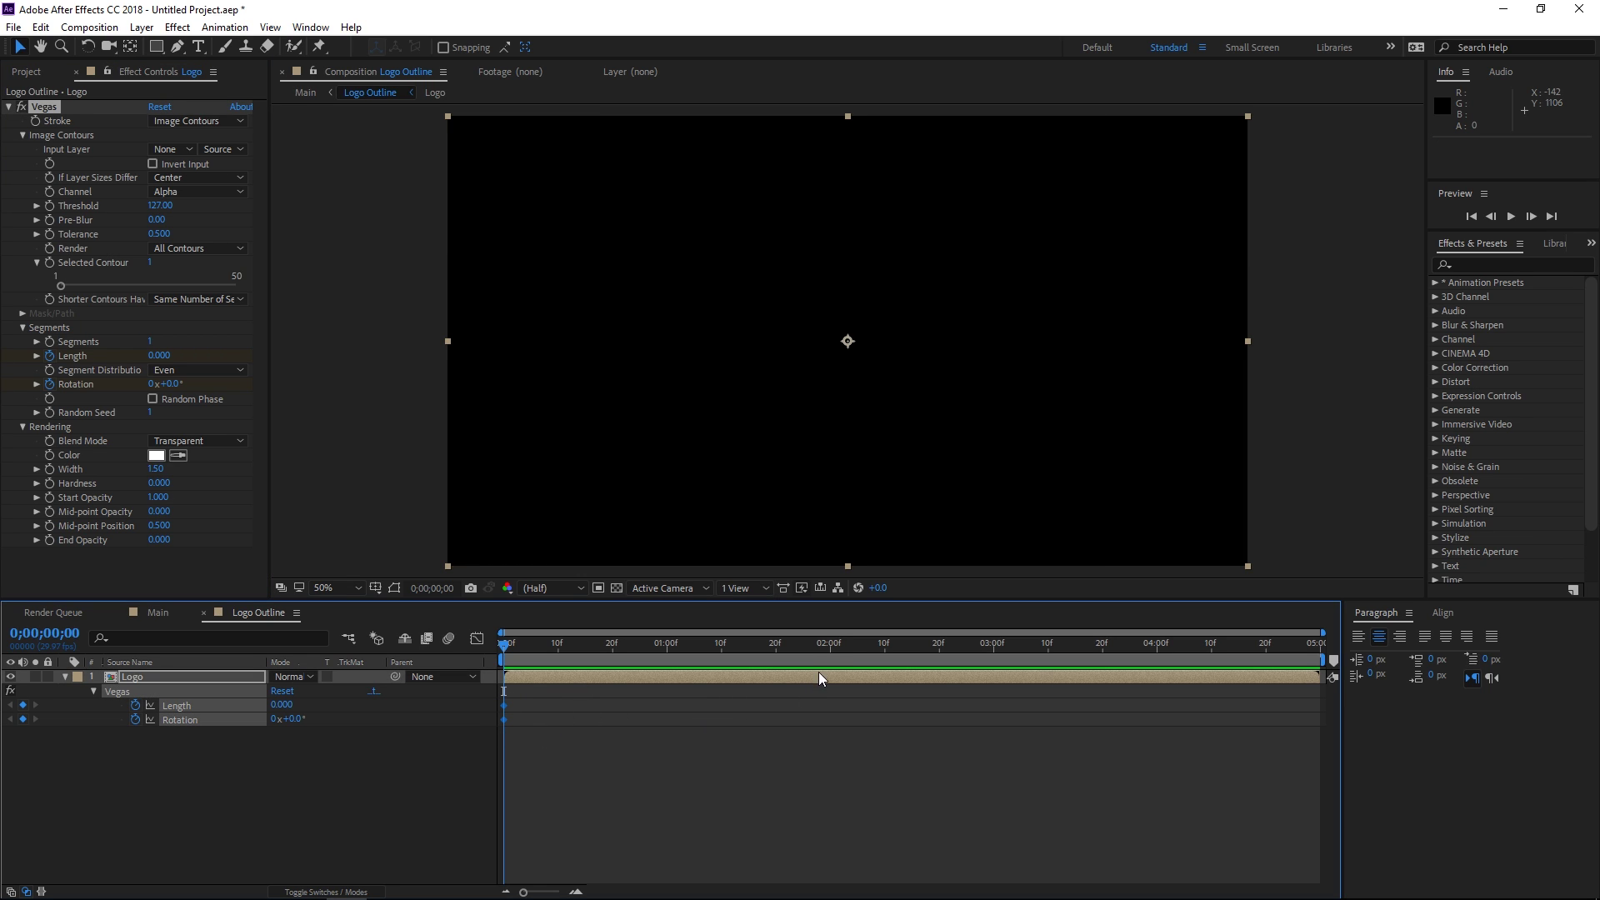
# Step: At 2 seconds, set Length to 1 and Rotation to -163°
pyautogui.click(832, 645)
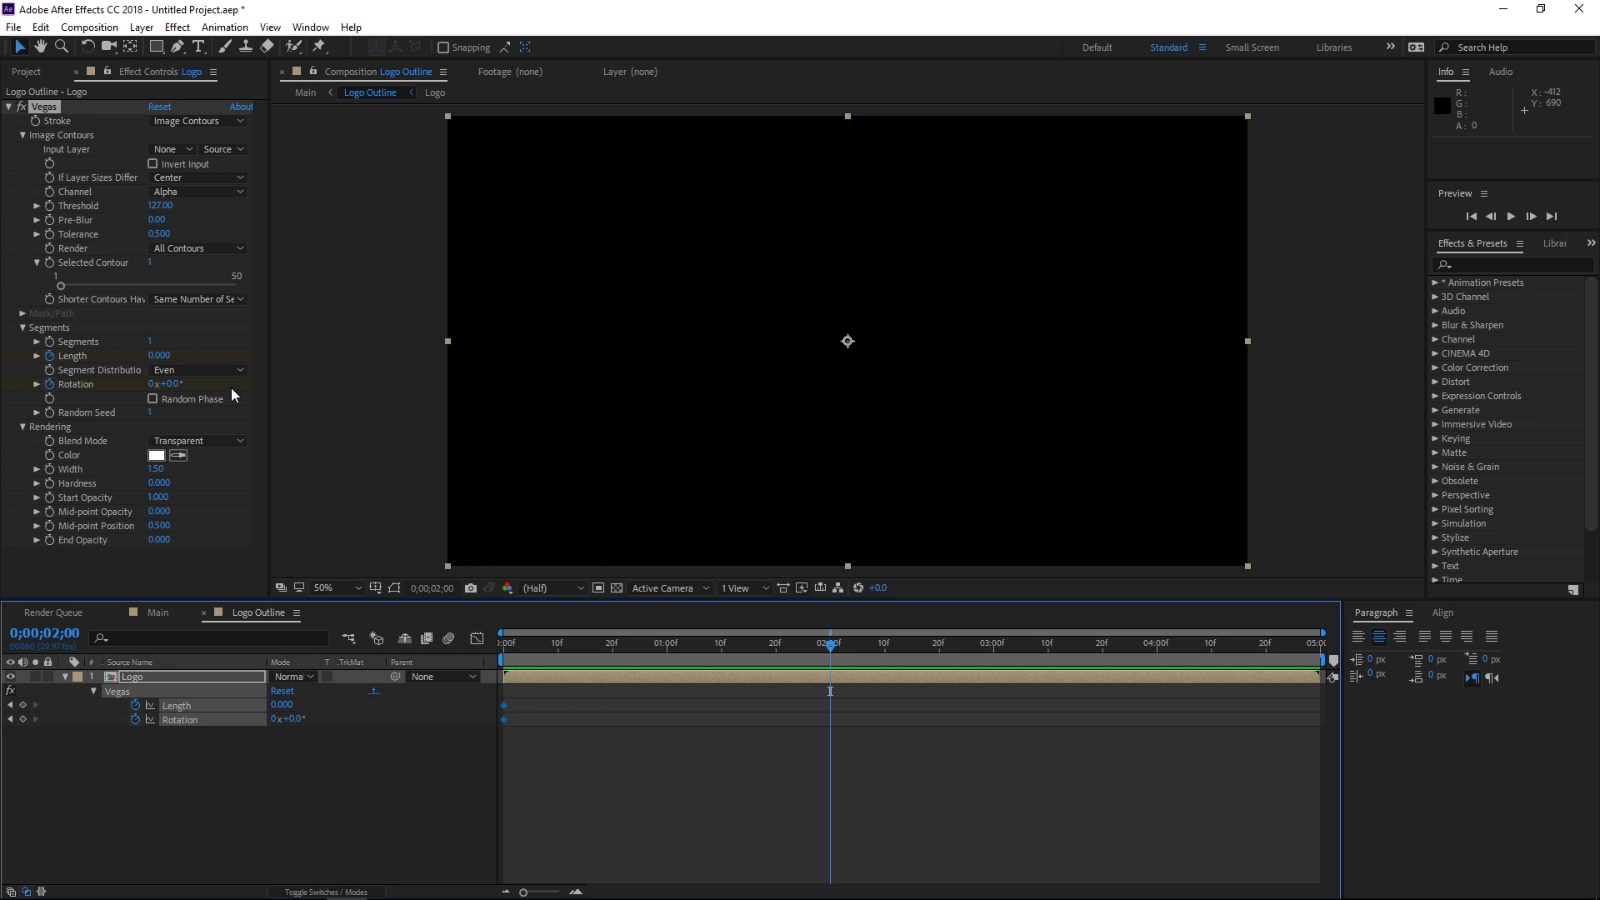
pyautogui.moveTo(159, 356); pyautogui.dragTo(242, 355)
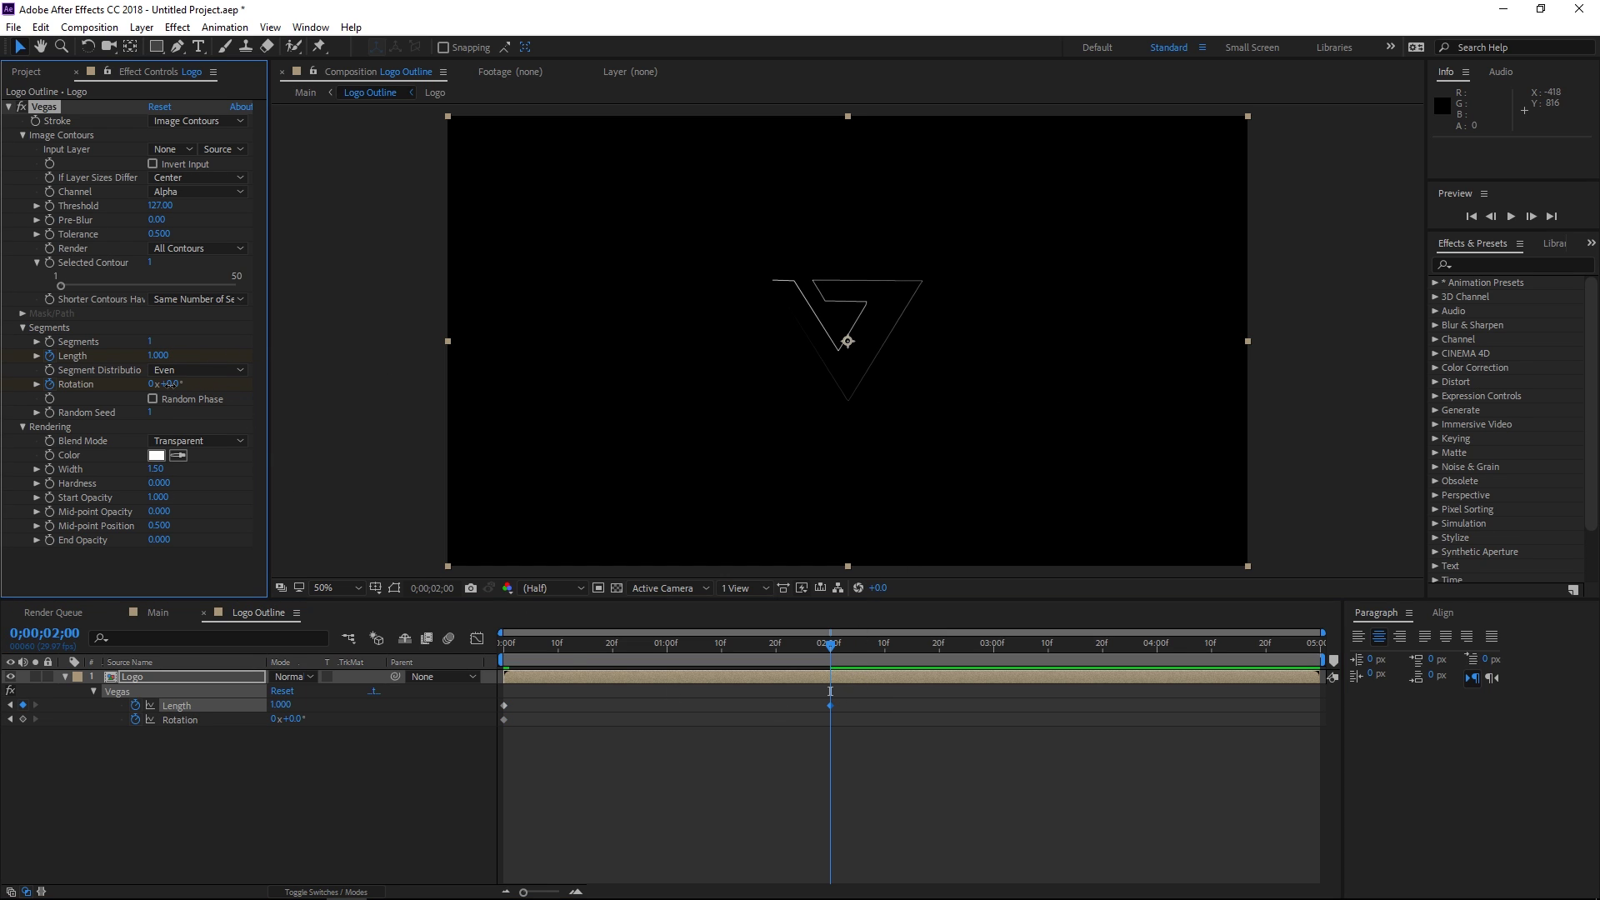
pyautogui.moveTo(182, 386); pyautogui.dragTo(73, 395)
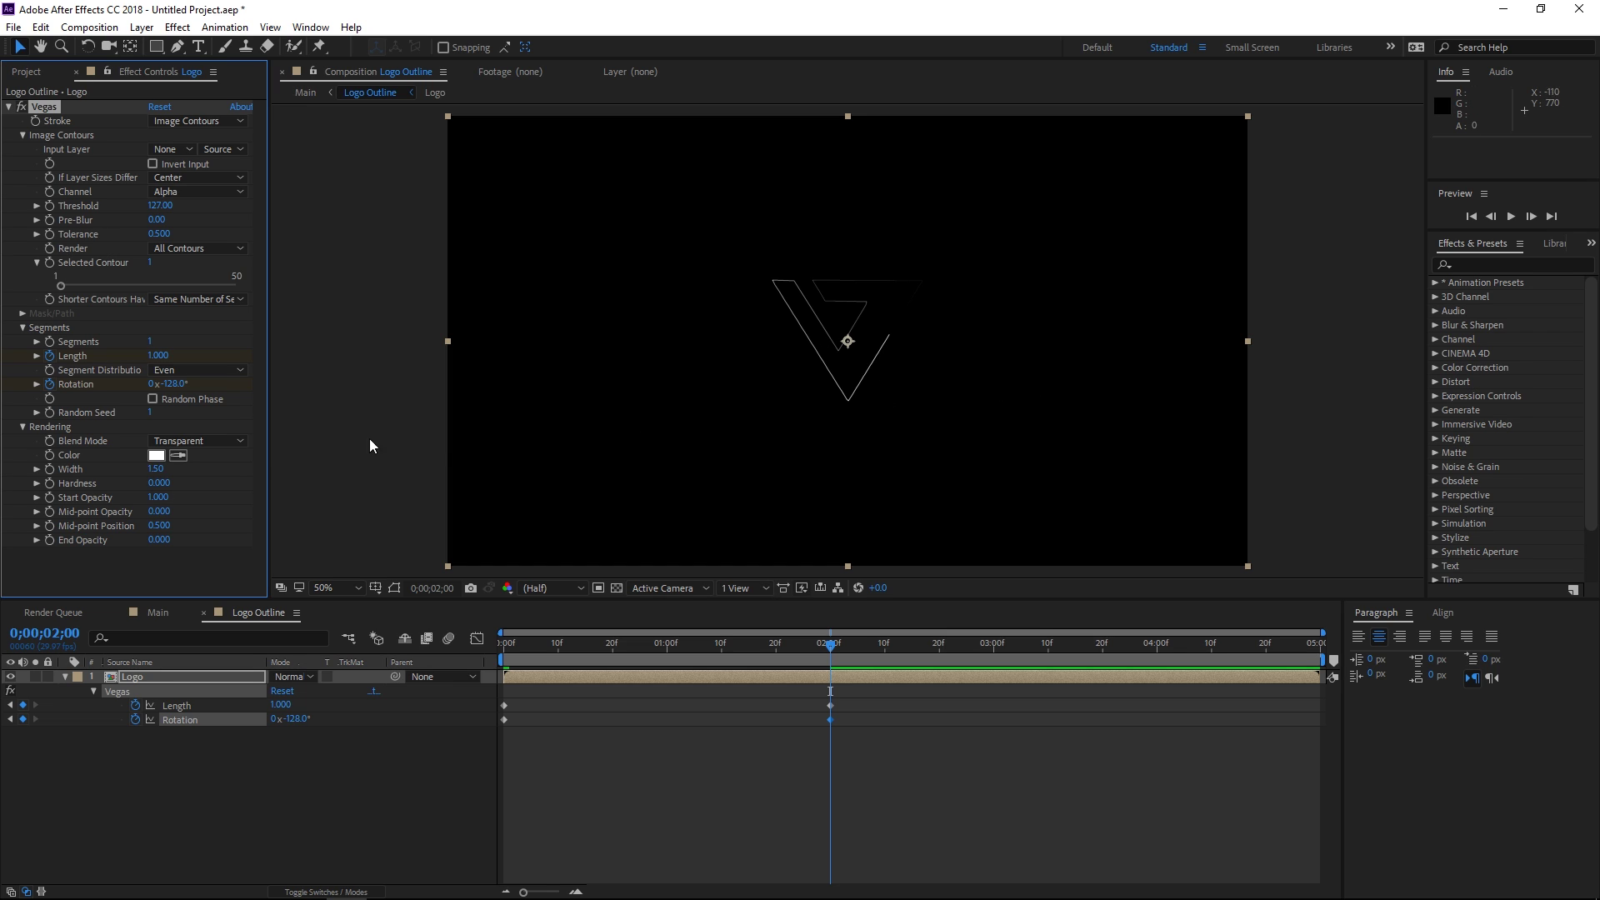
pyautogui.moveTo(173, 390); pyautogui.dragTo(157, 387)
# Step: Preview the two-second outline draw-on animation from the start
pyautogui.moveTo(719, 654); pyautogui.dragTo(486, 660)
pyautogui.press('space')
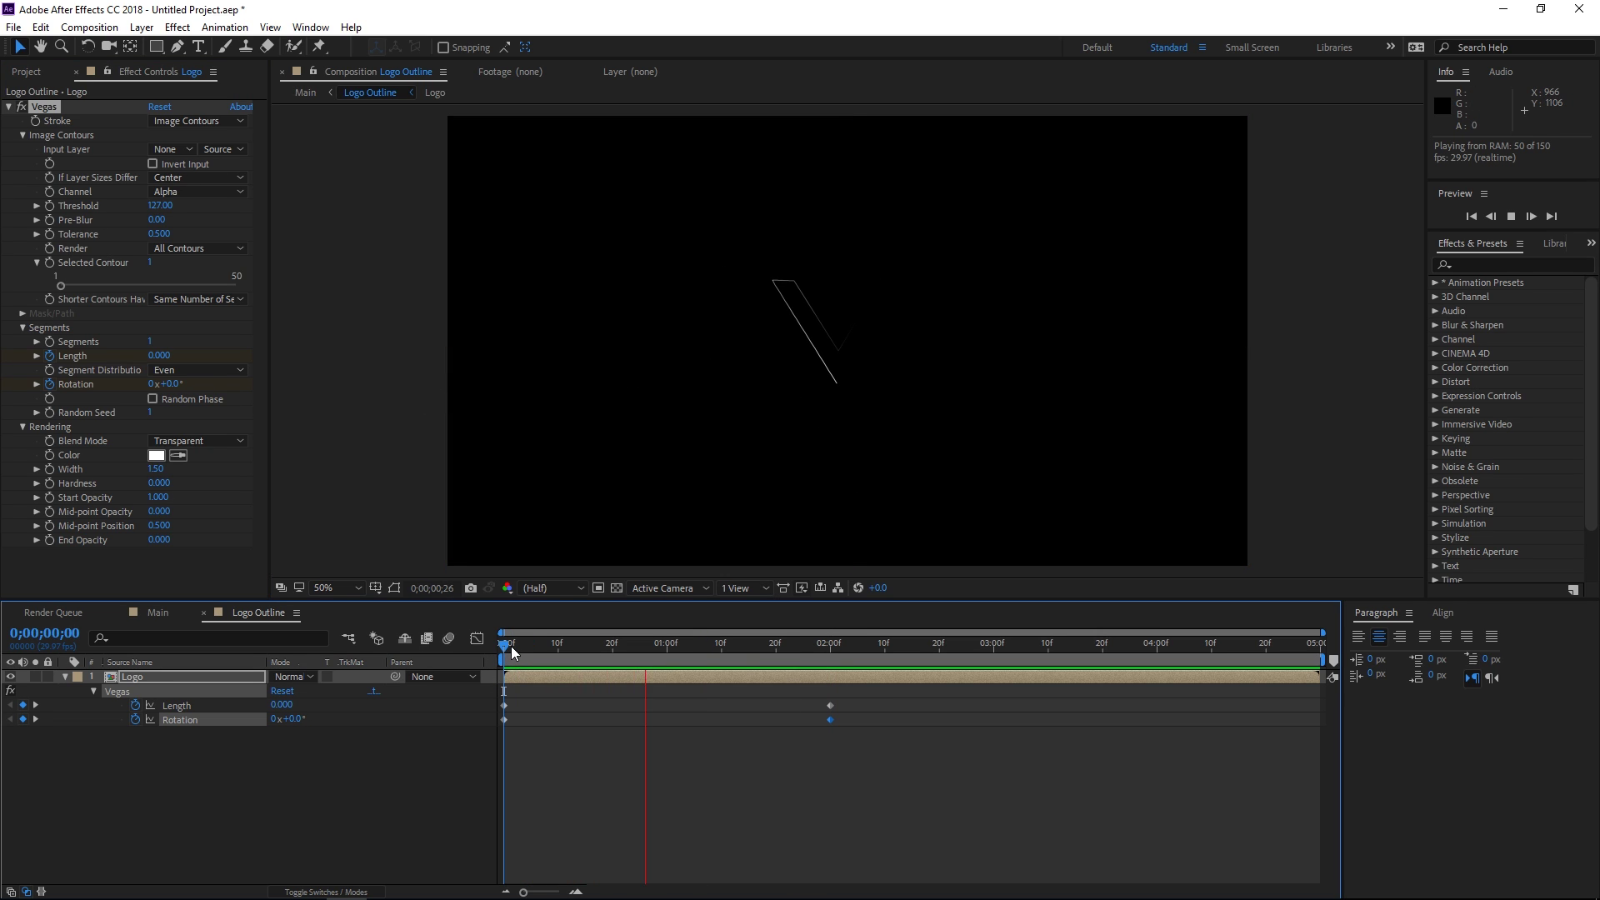
pyautogui.press('space')
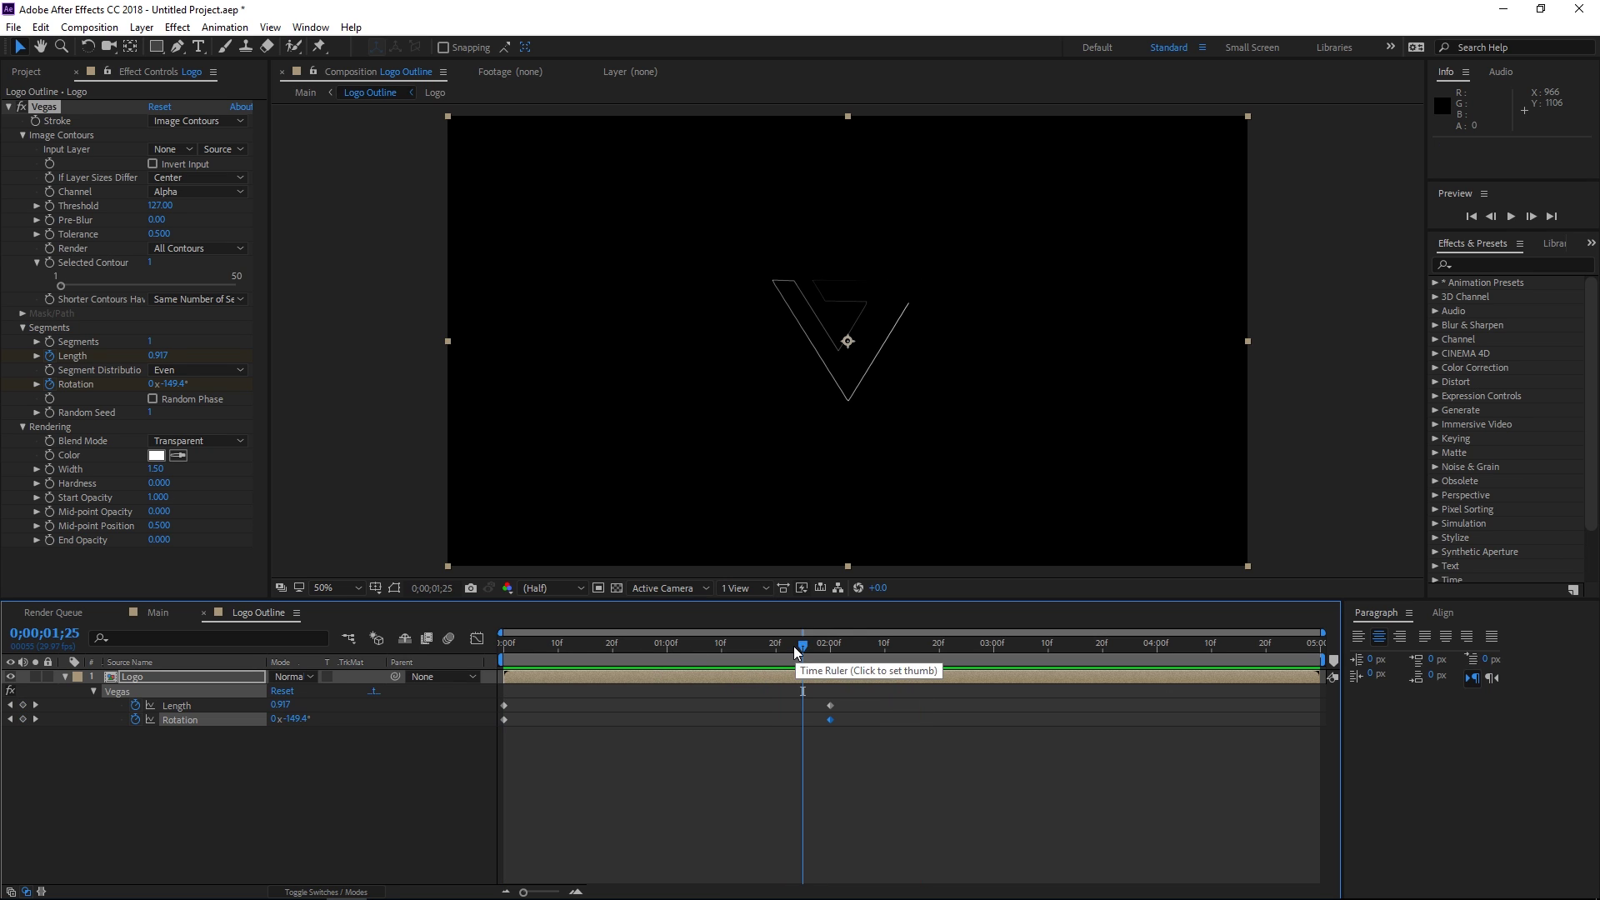
pyautogui.press('space')
pyautogui.click(834, 640)
# Step: Apply Easy Ease to all four Length and Rotation keyframes and preview the draw-on
pyautogui.moveTo(902, 701); pyautogui.dragTo(490, 728)
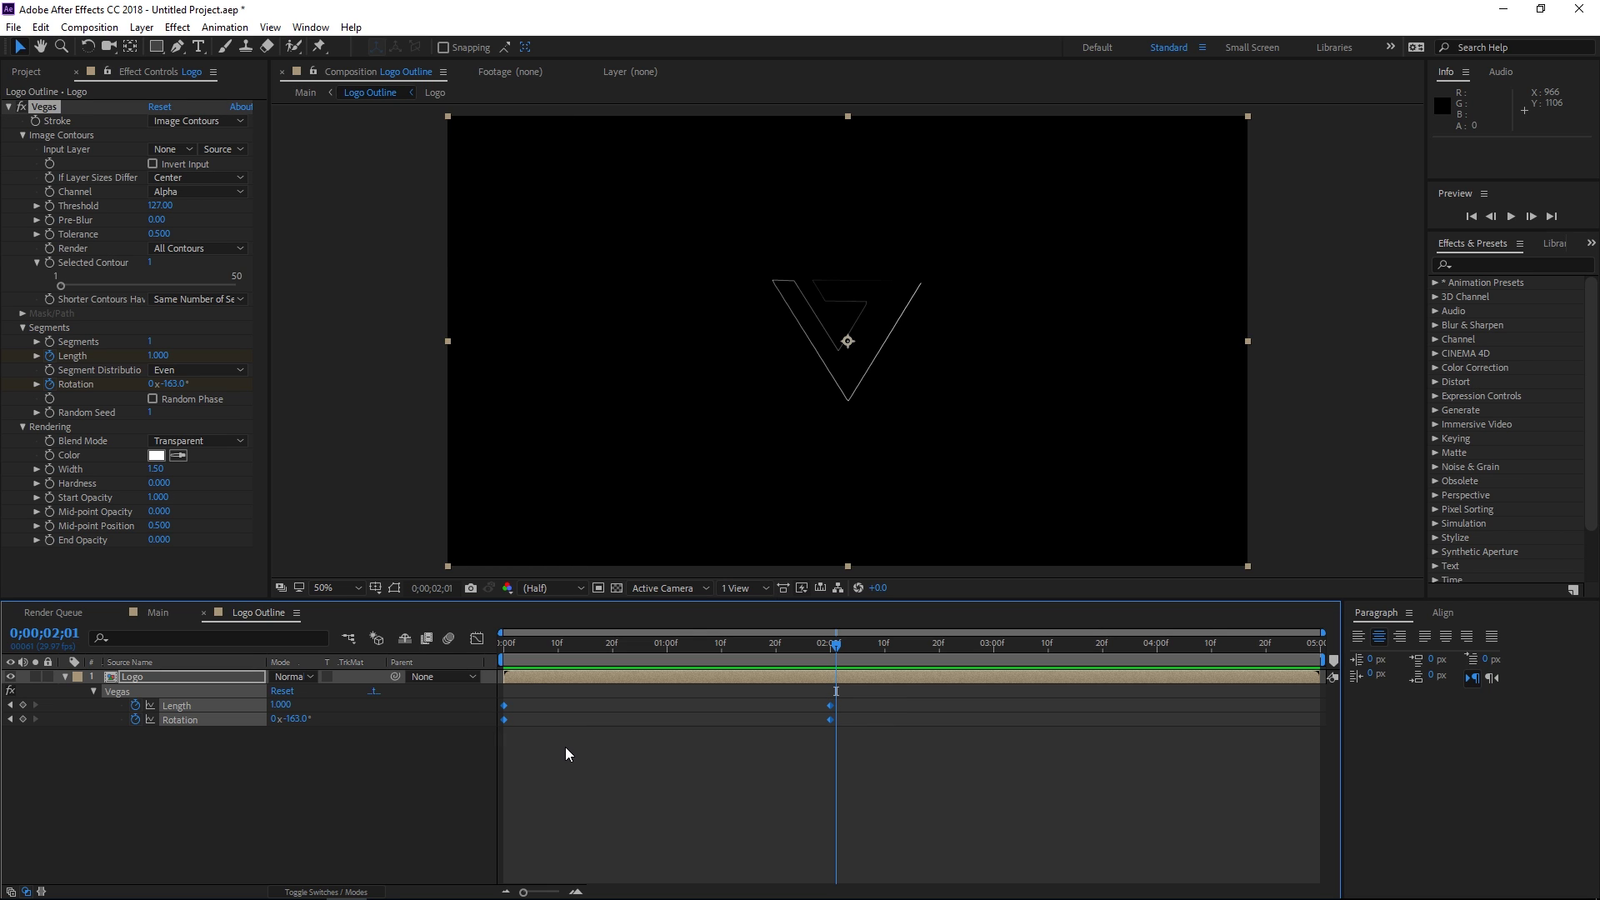
pyautogui.press('F9')
pyautogui.press('Home')
pyautogui.press('space')
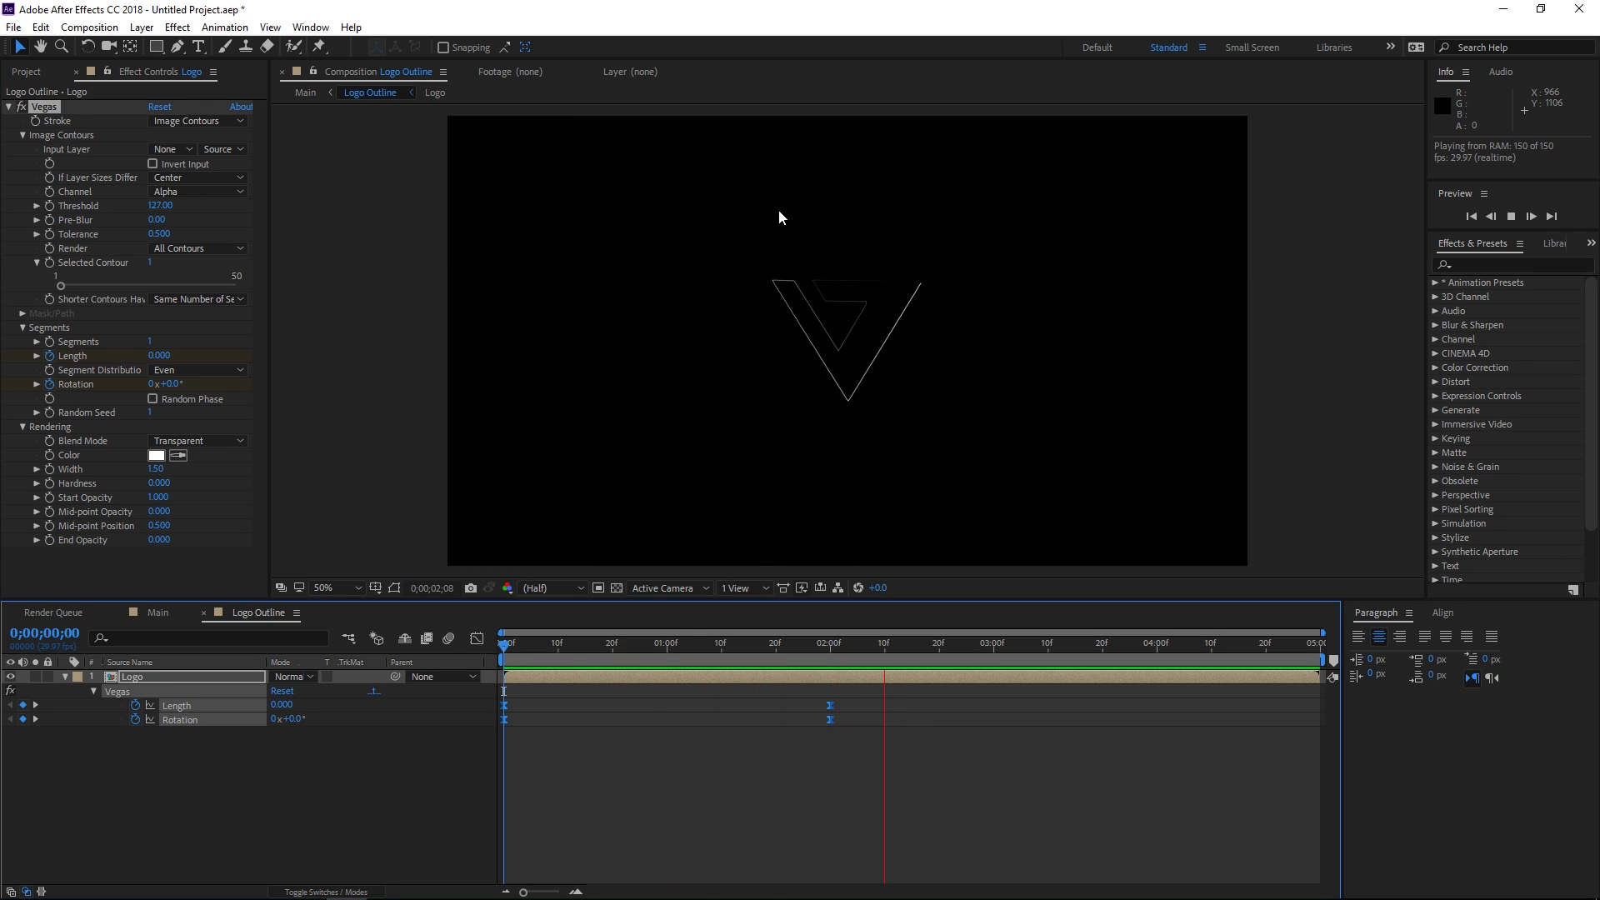
pyautogui.click(662, 646)
pyautogui.click(749, 777)
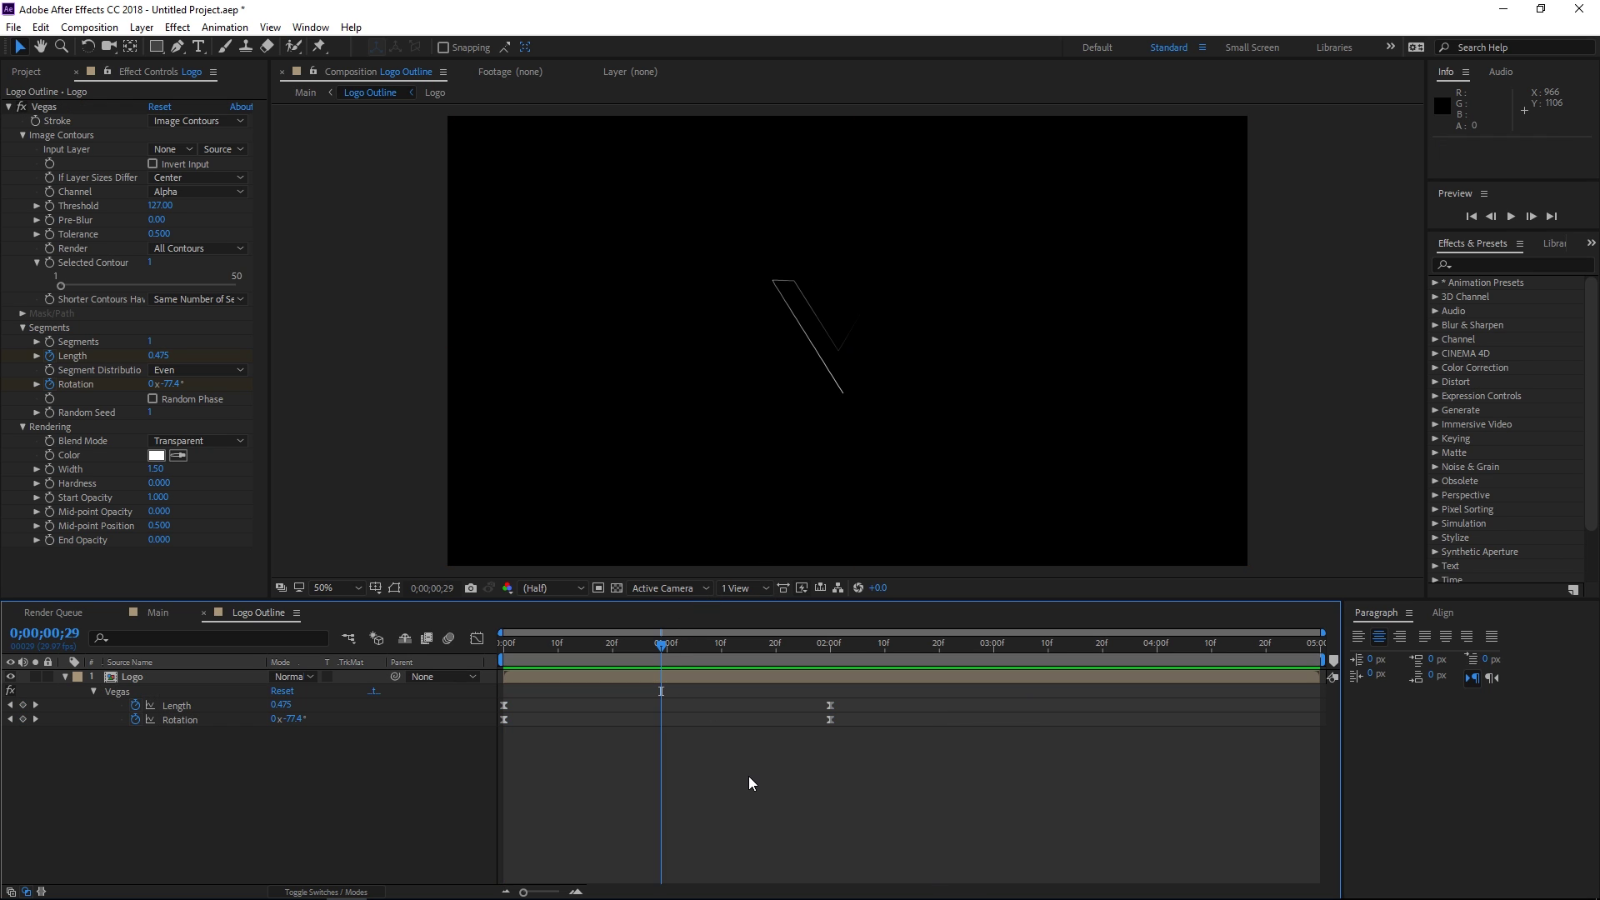
pyautogui.moveTo(653, 652); pyautogui.dragTo(705, 651)
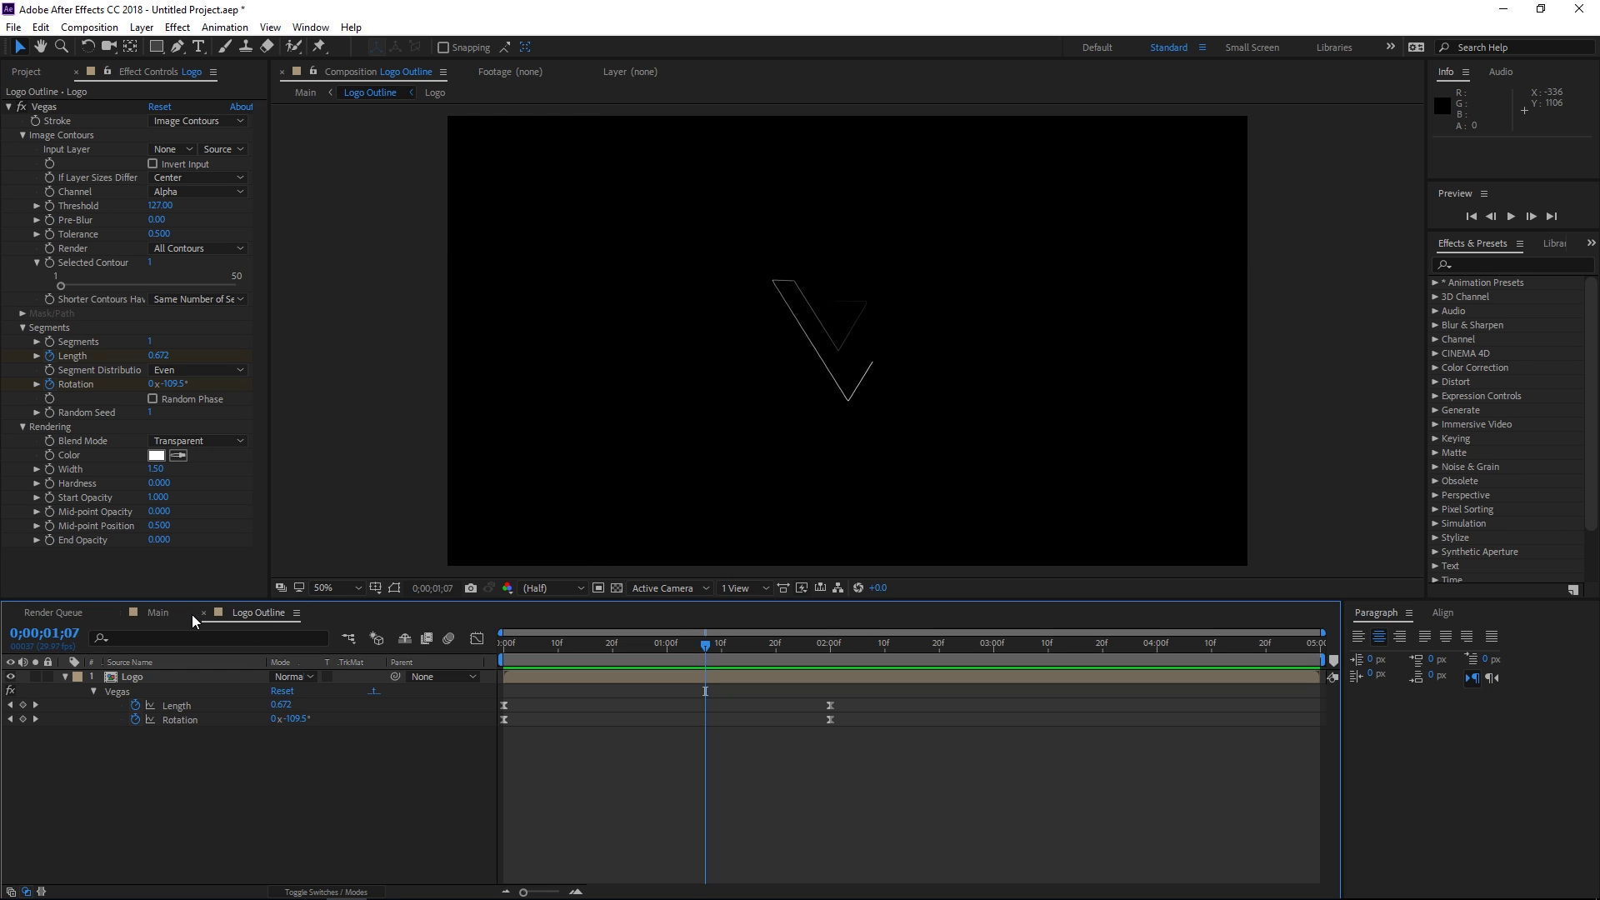
# Step: Go back to the Main composition at its first frame
pyautogui.click(158, 613)
pyautogui.click(608, 643)
pyautogui.click(504, 646)
# Step: Preview the Main composition with the outline draw-on
pyautogui.press('space')
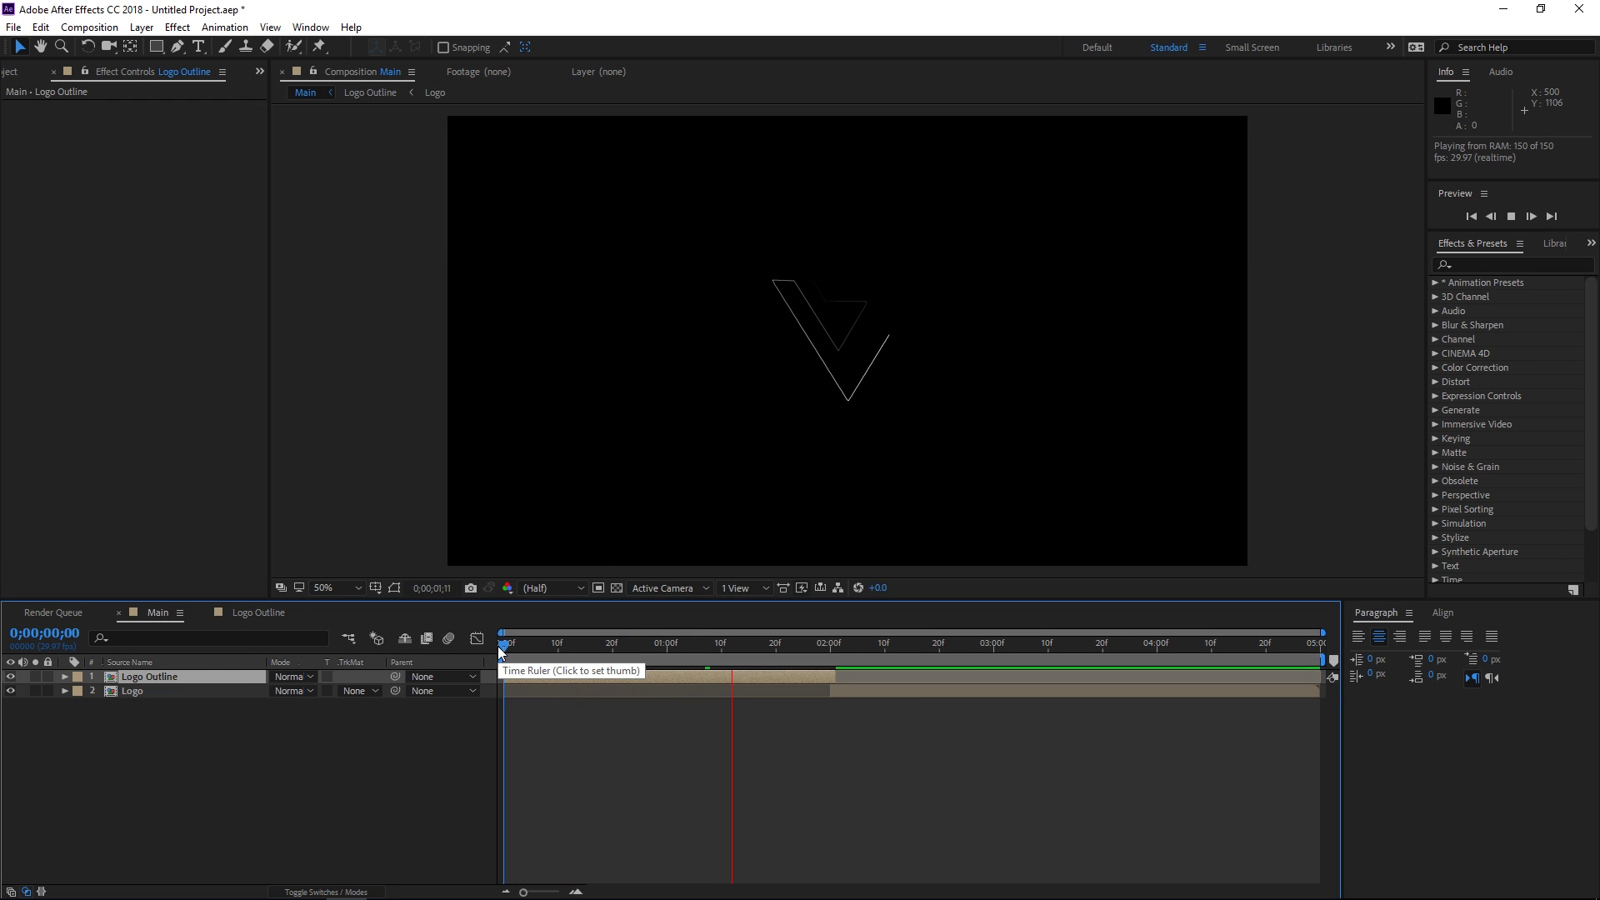
pyautogui.press('space')
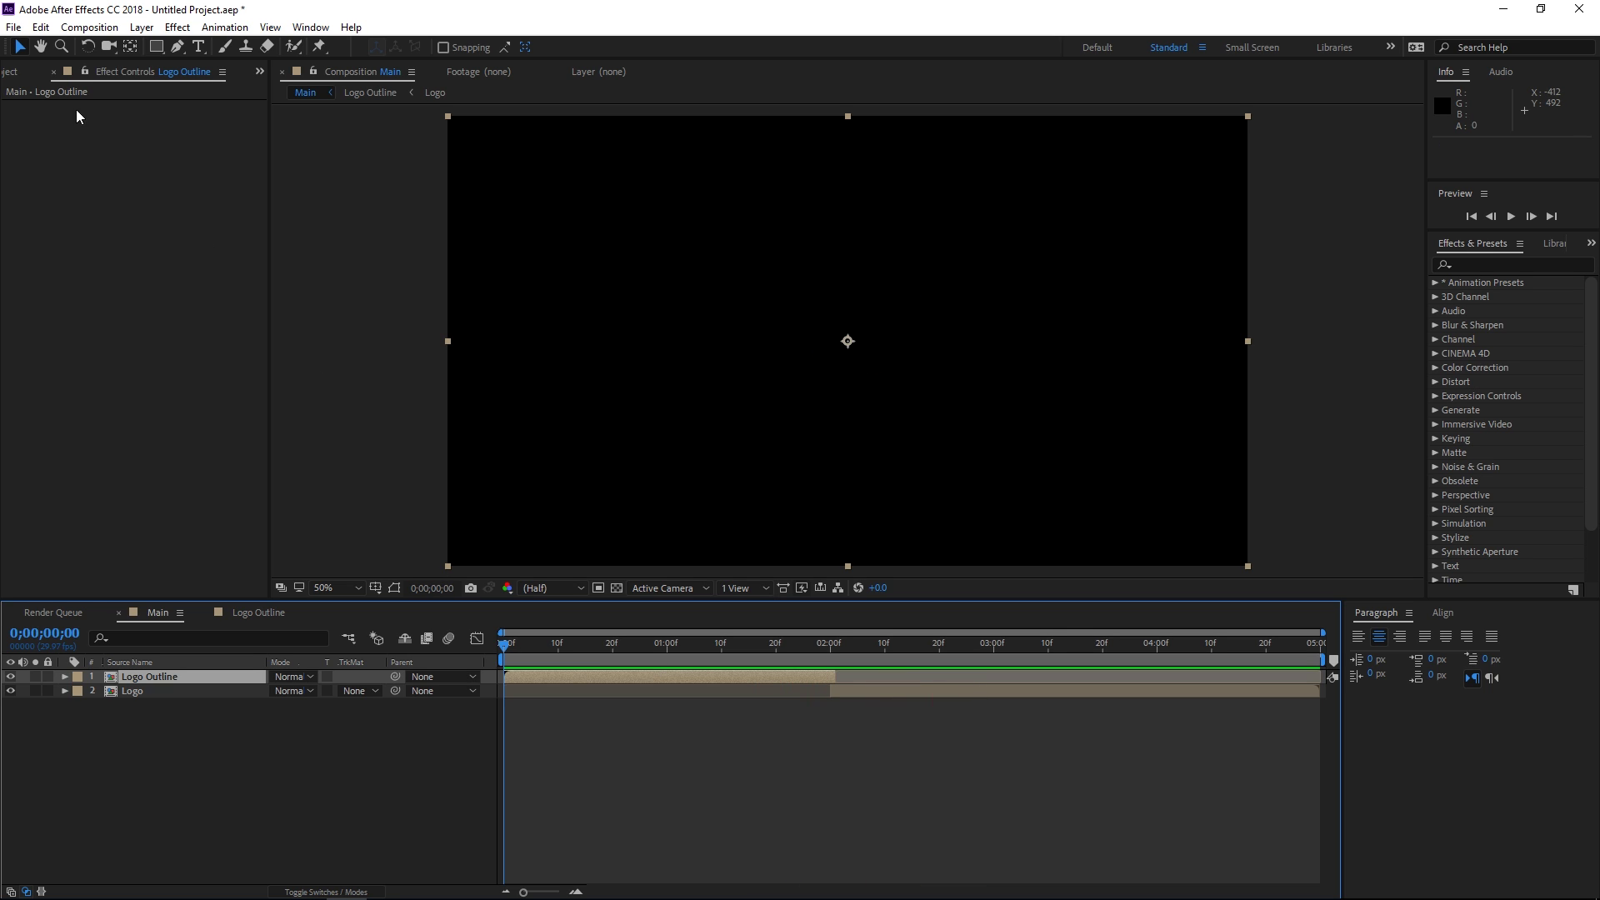
pyautogui.click(8, 72)
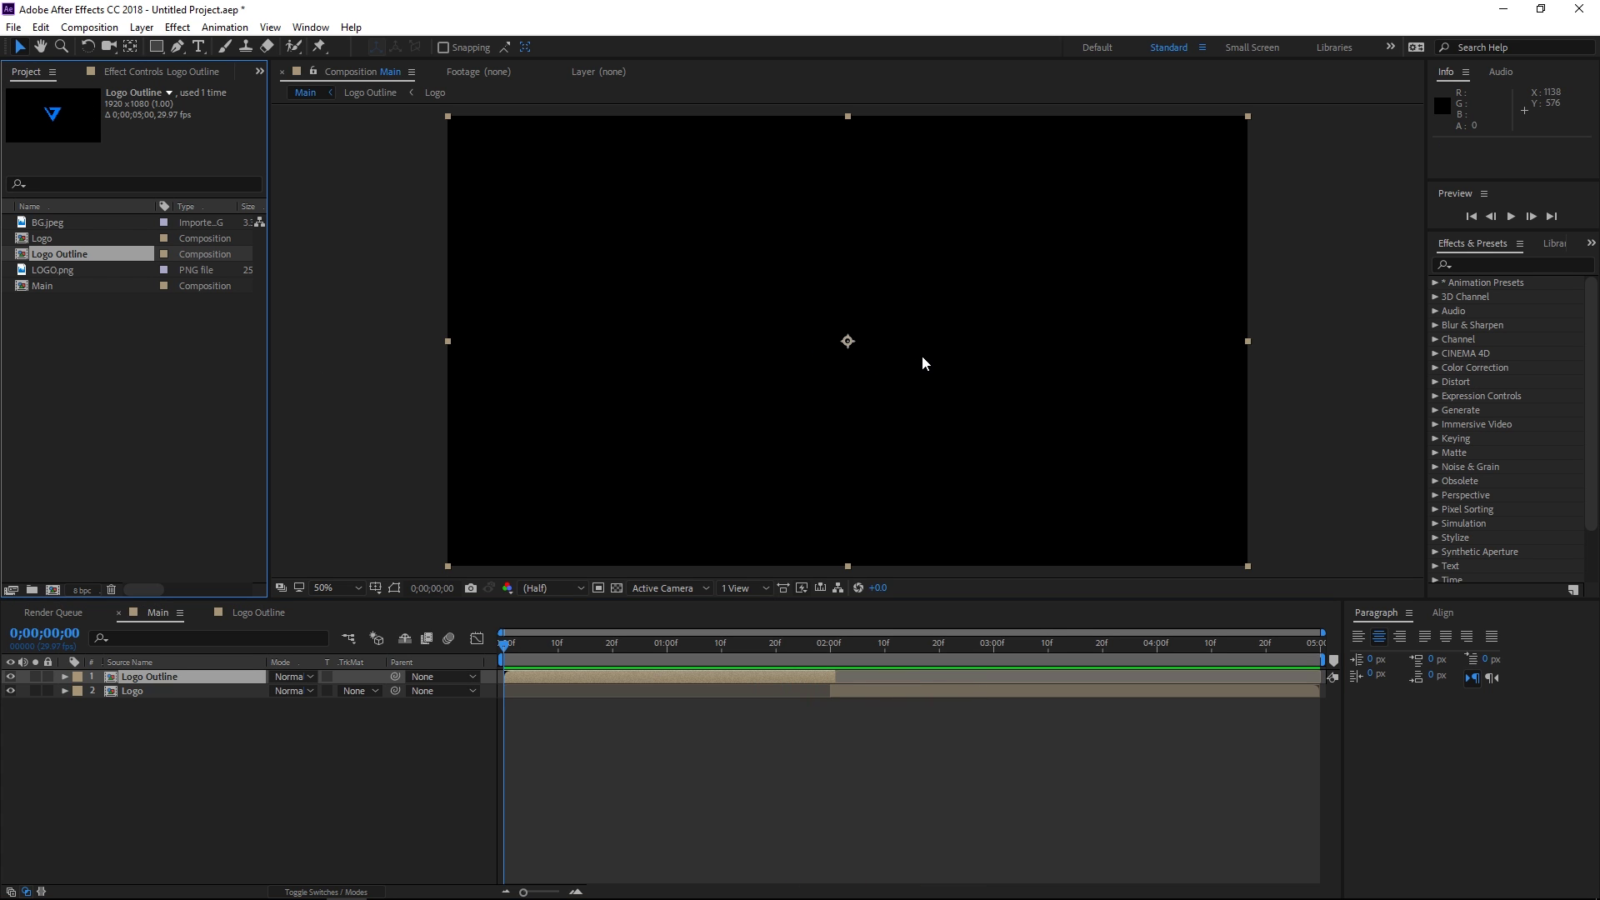
# Step: Add a new full-frame solid layer named 'BG' to Main
pyautogui.click(382, 734)
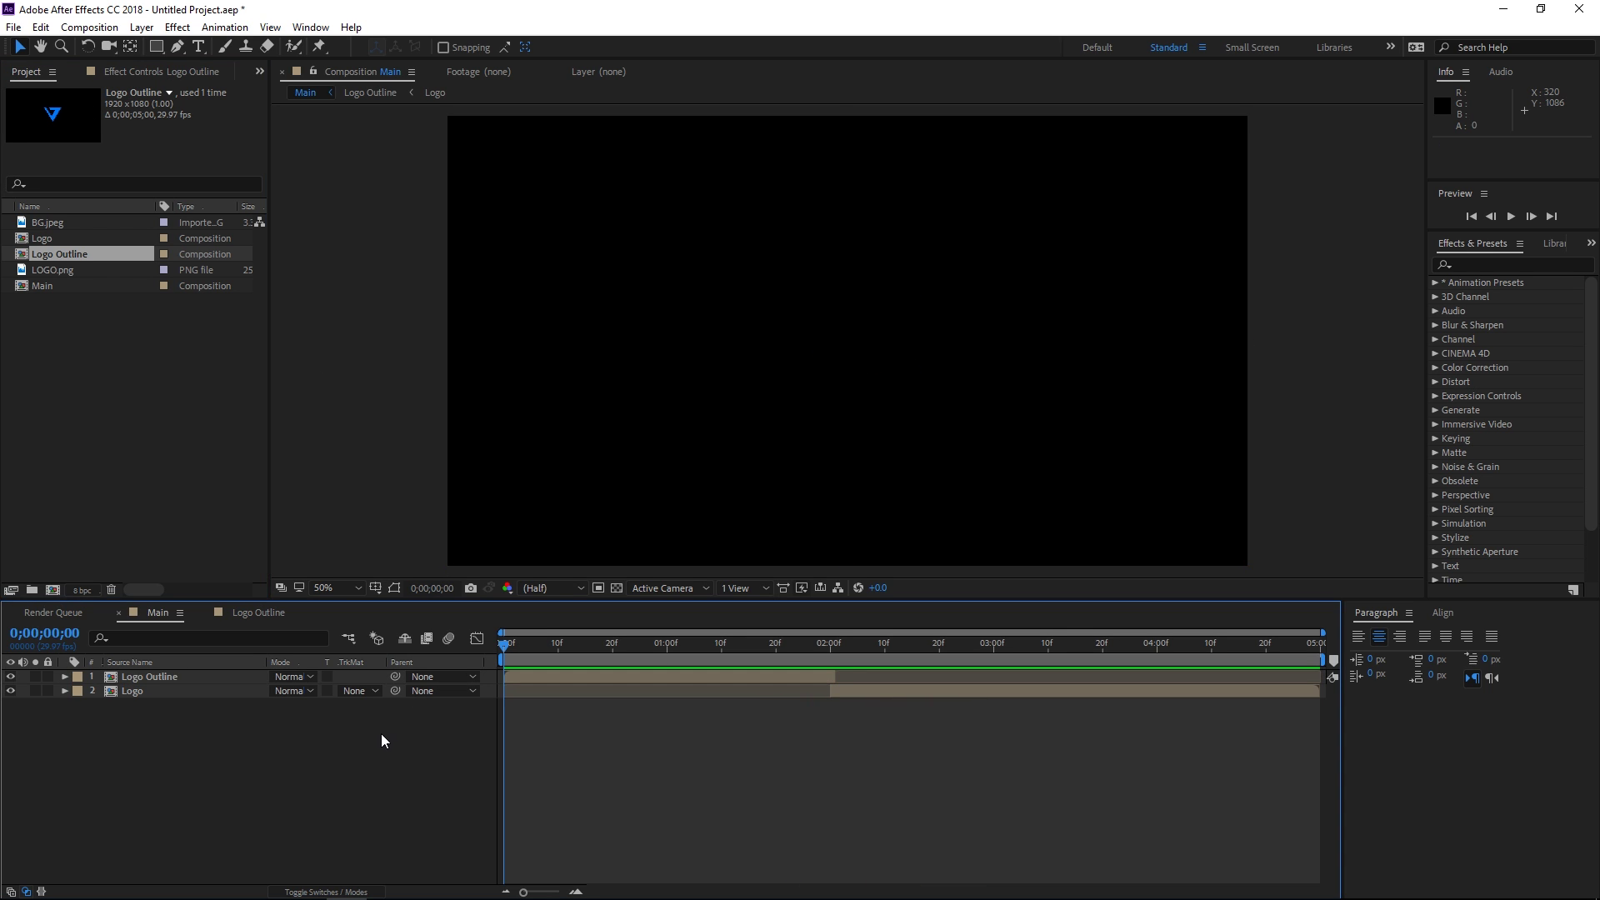
pyautogui.rightClick(384, 737)
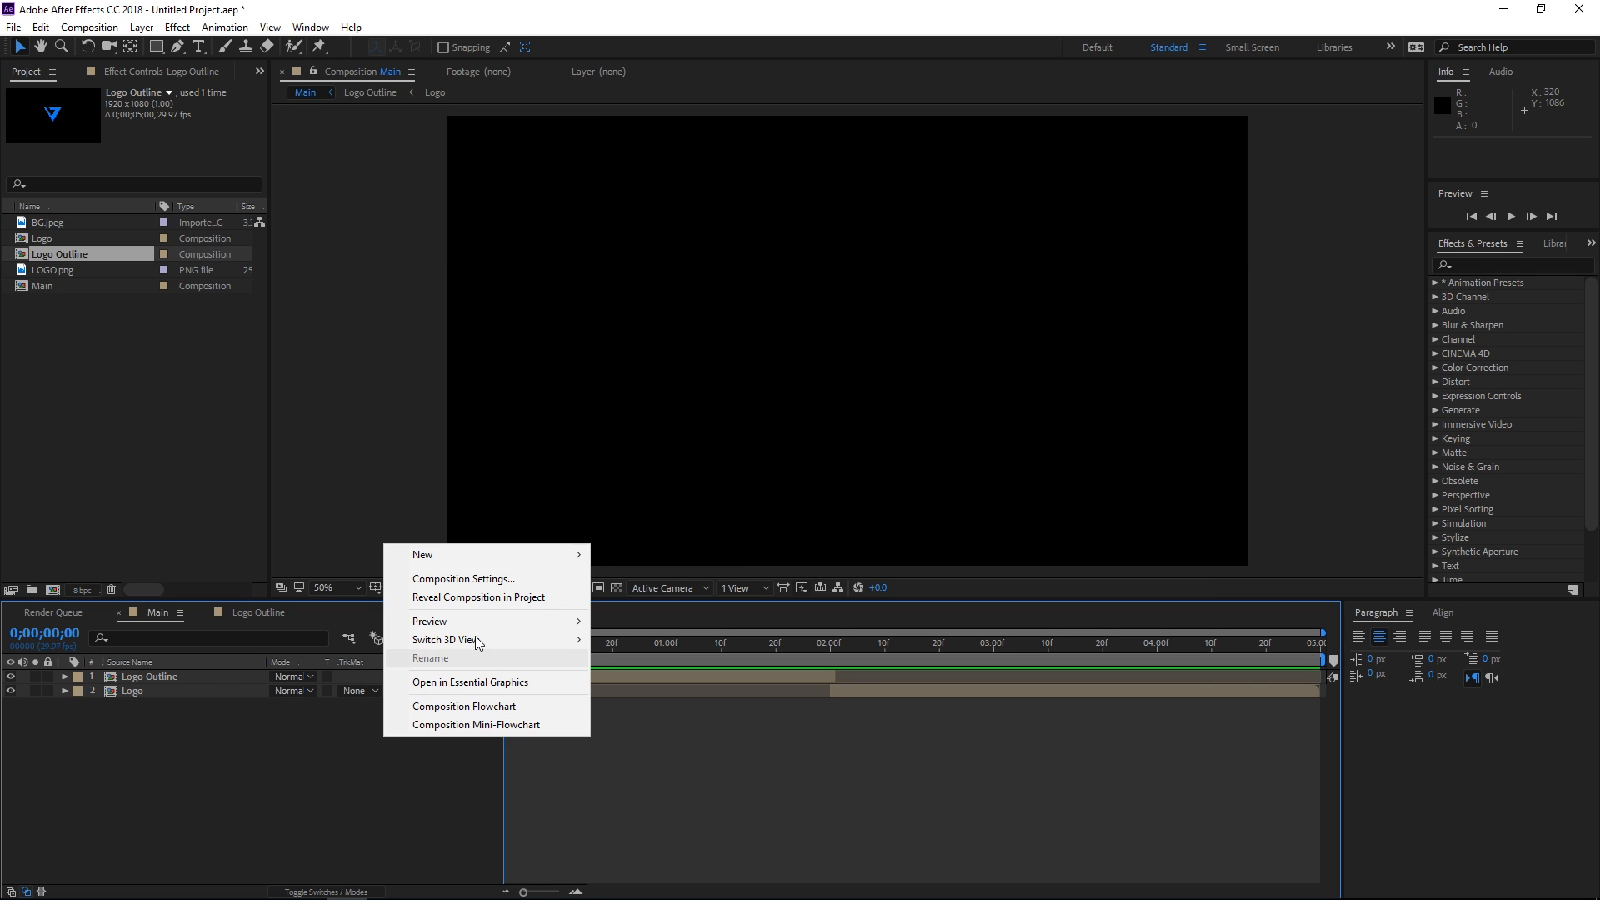
pyautogui.moveTo(543, 552)
pyautogui.click(664, 604)
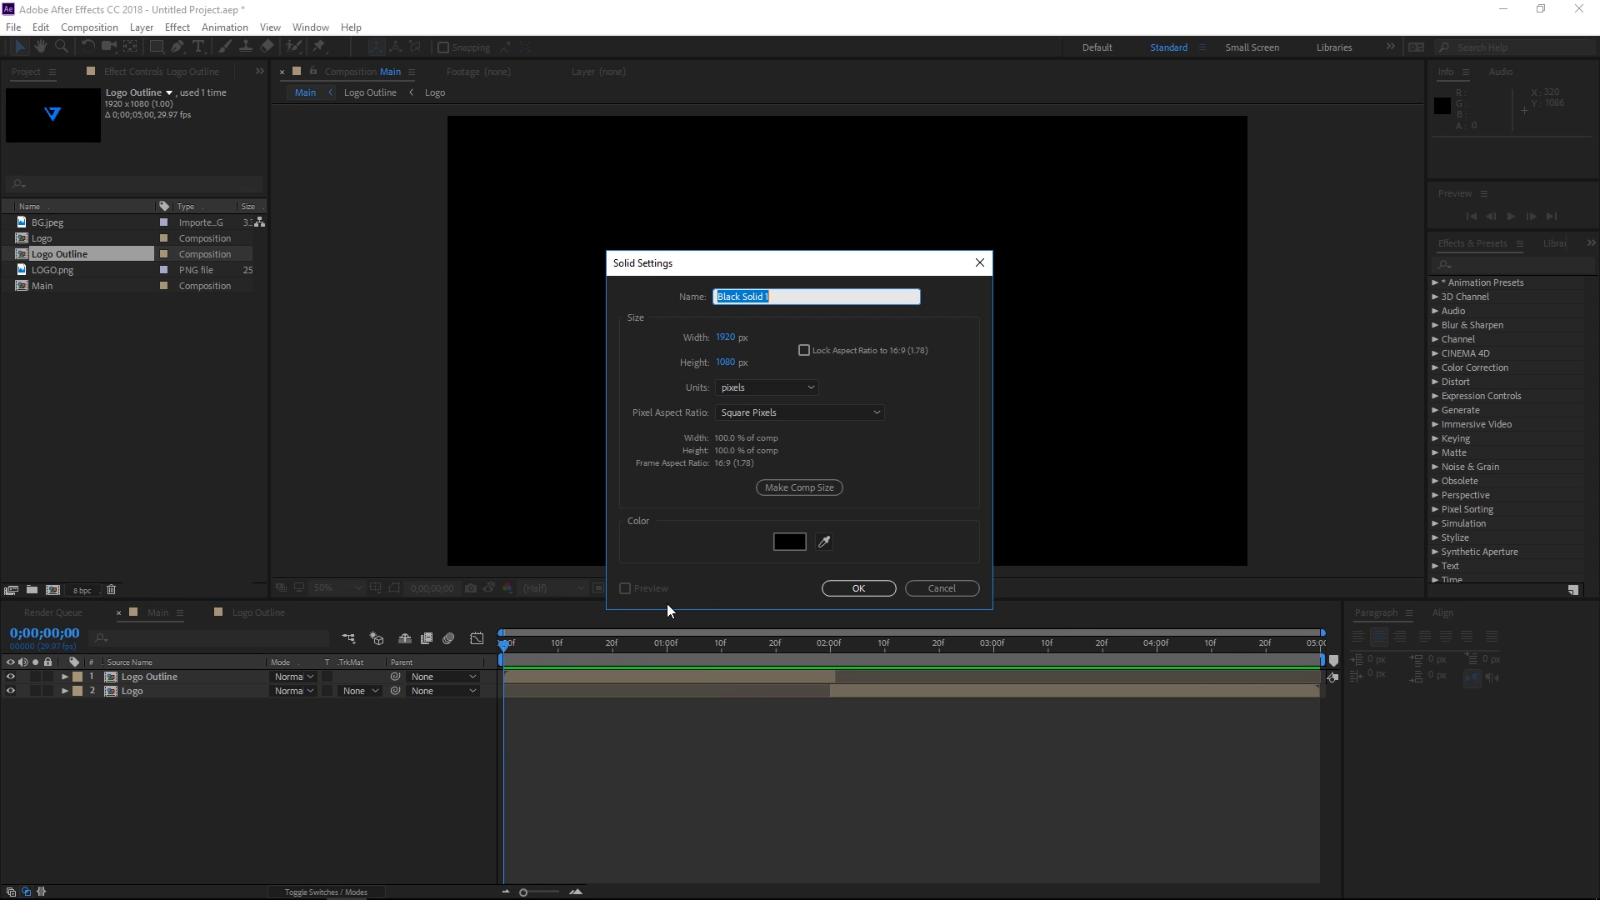
pyautogui.write('BG')
pyautogui.click(856, 589)
pyautogui.click(1478, 264)
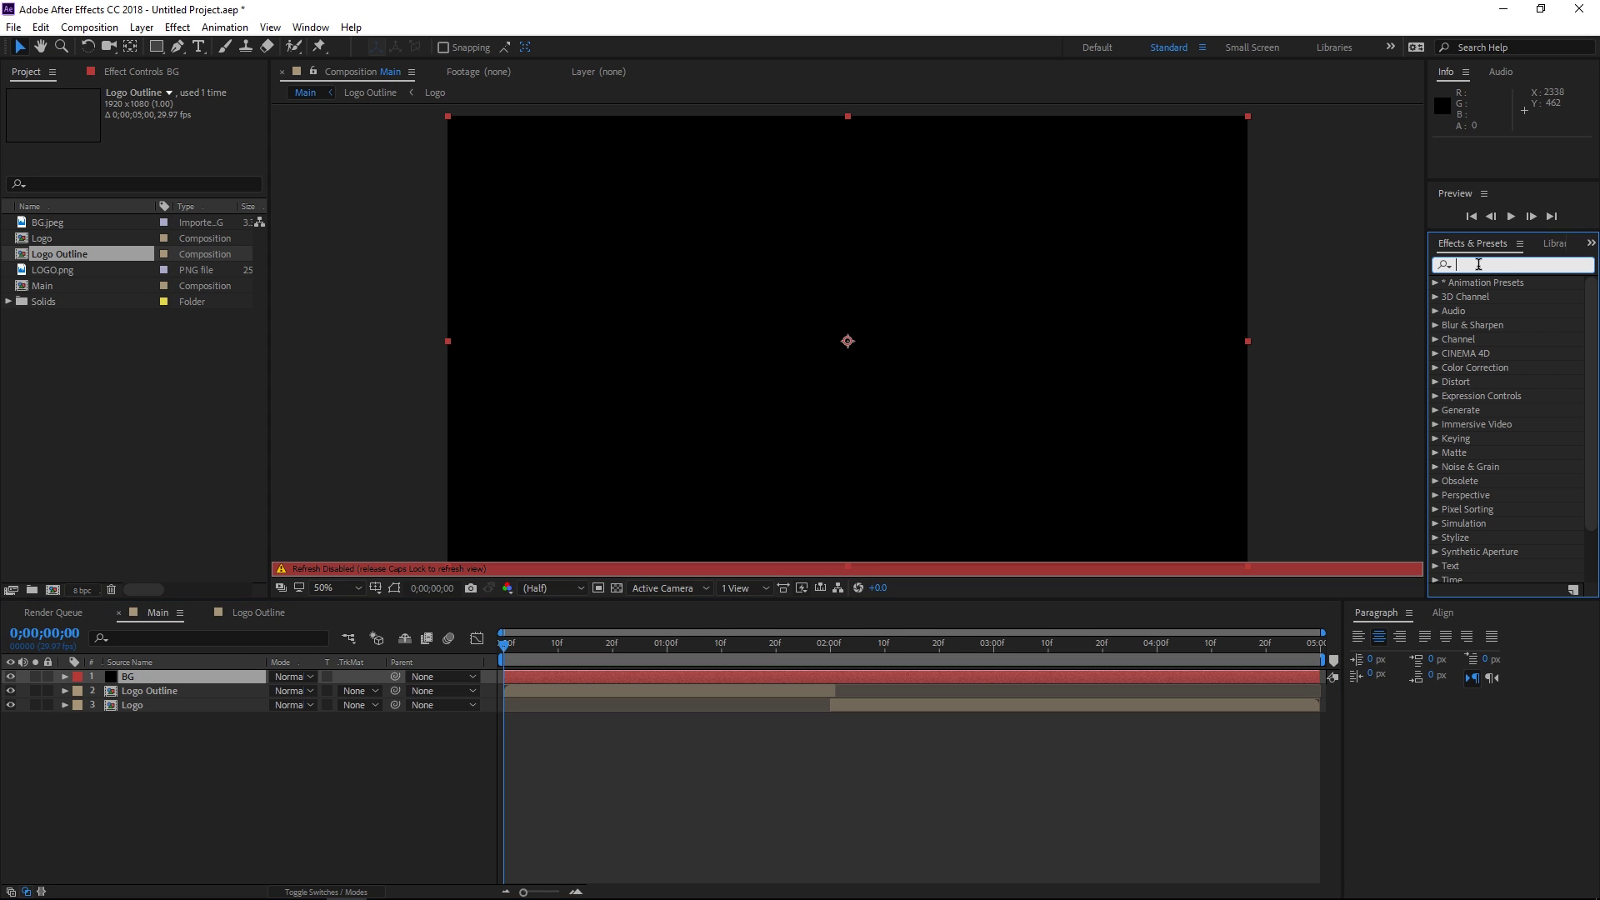
# Step: Apply the Gradient Ramp effect to the BG layer
pyautogui.write('RAMP')
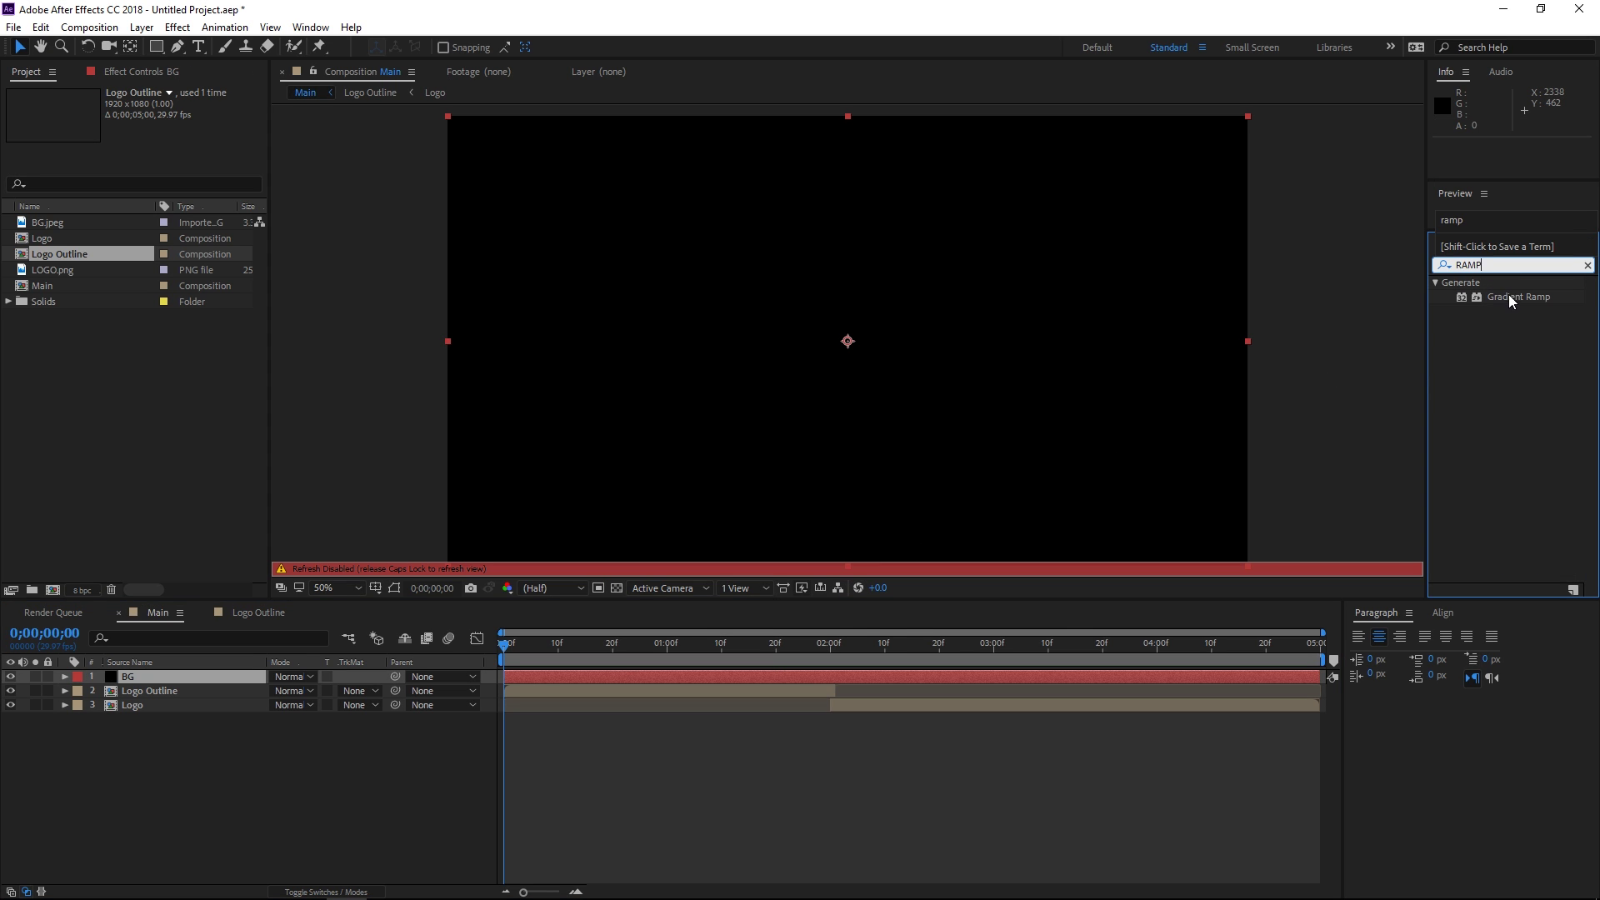
pyautogui.moveTo(1513, 297); pyautogui.dragTo(848, 677)
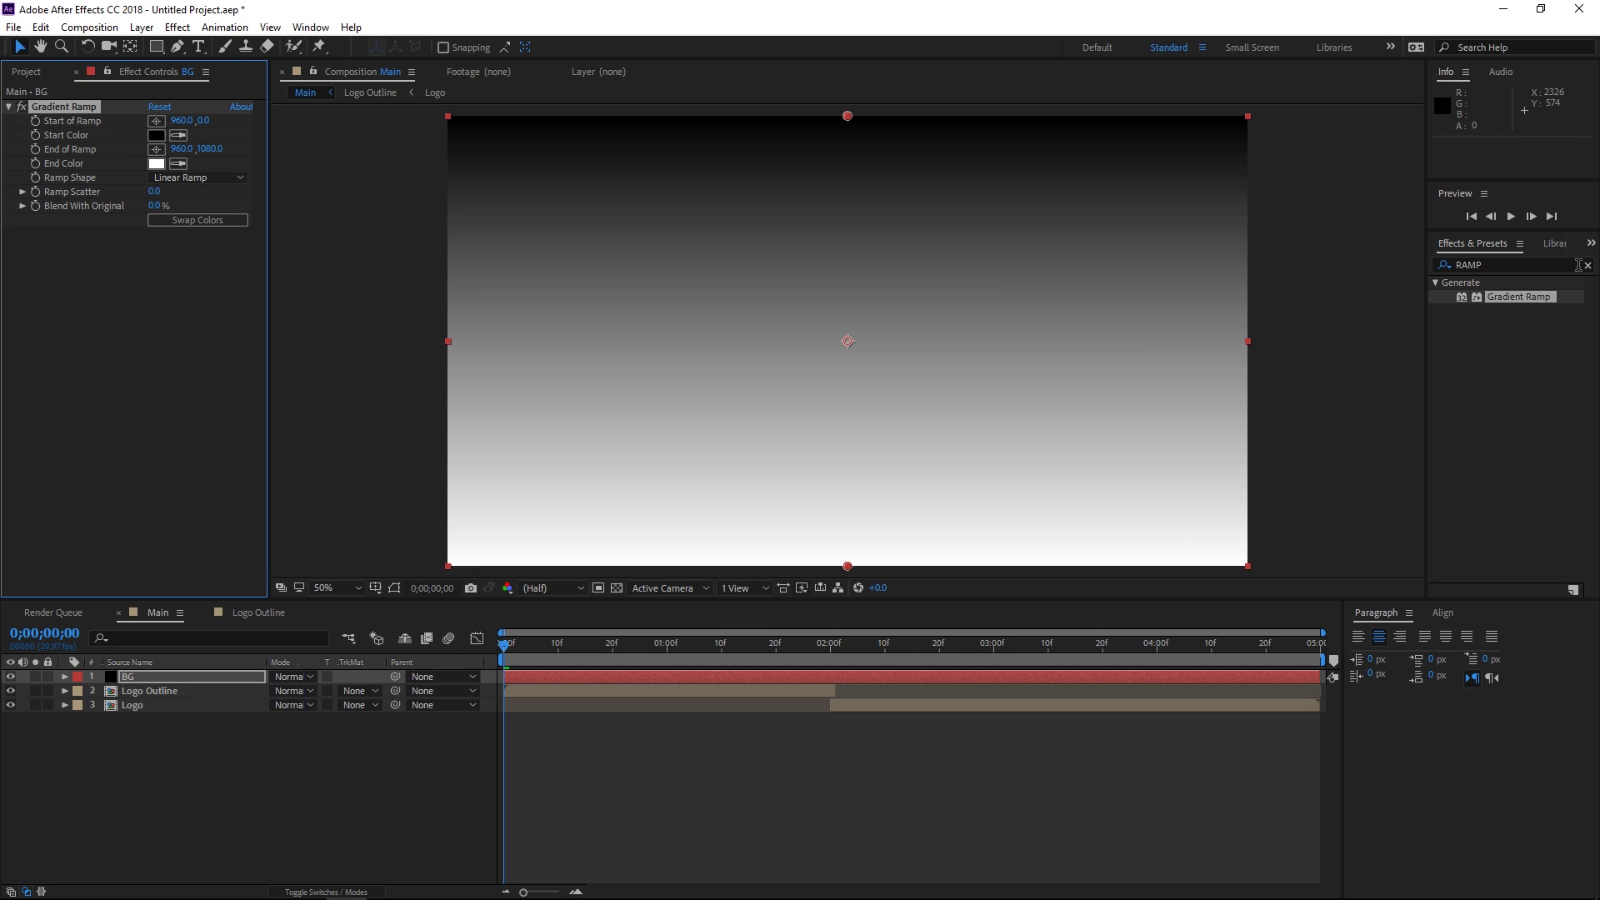
pyautogui.click(1588, 266)
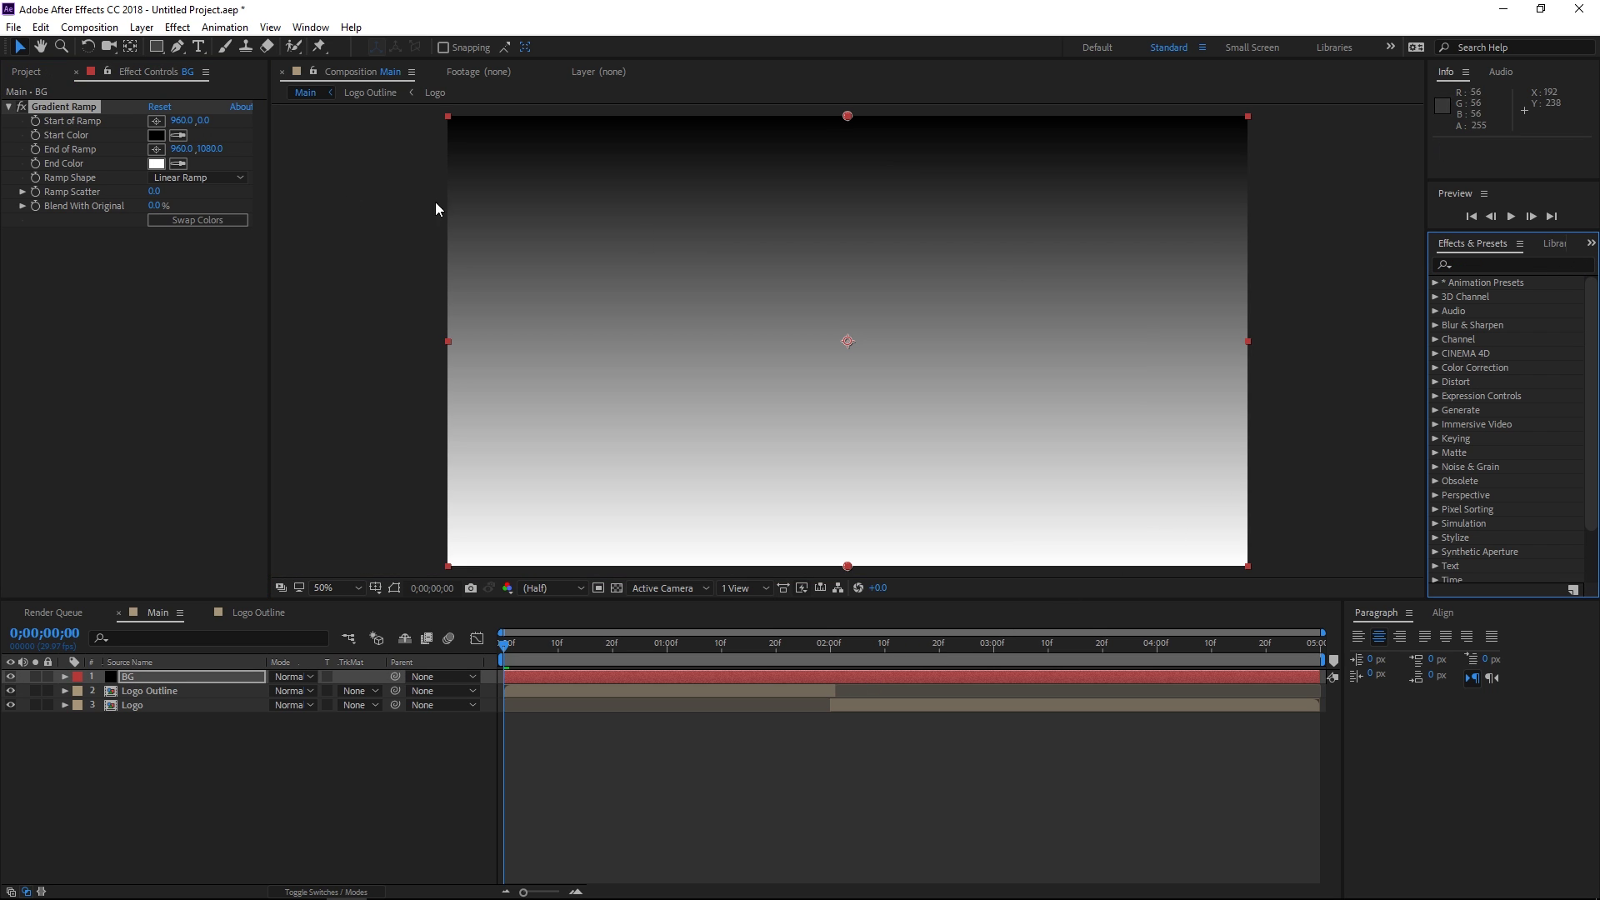
# Step: Make the ramp radial, with black as End Color and #131313 as Start Color
pyautogui.click(196, 178)
pyautogui.click(218, 214)
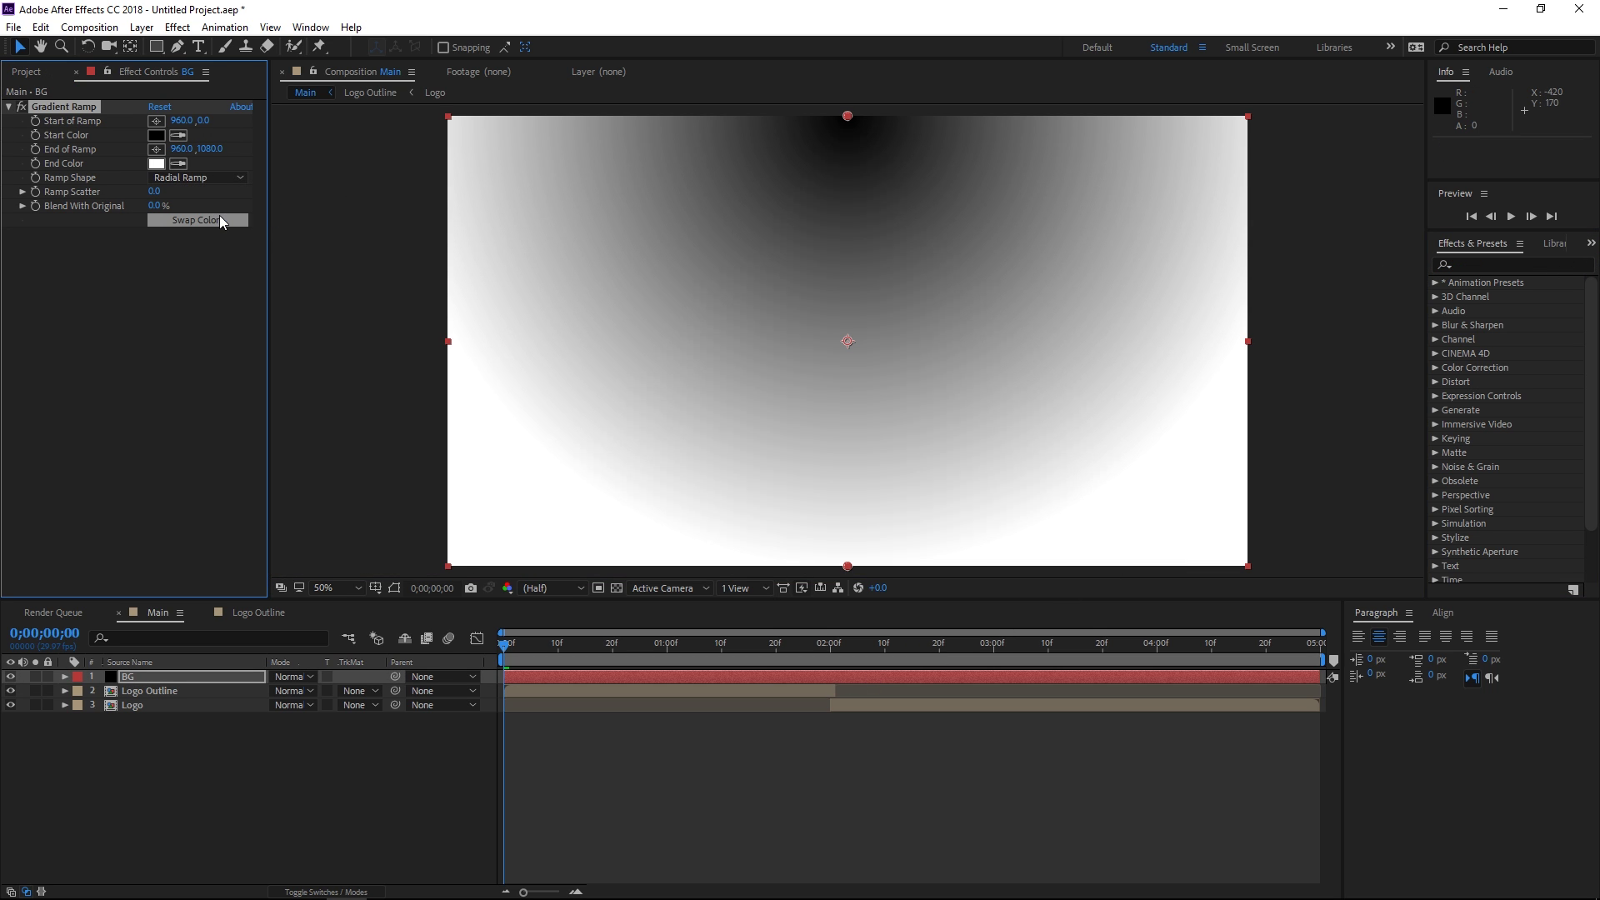
pyautogui.click(178, 164)
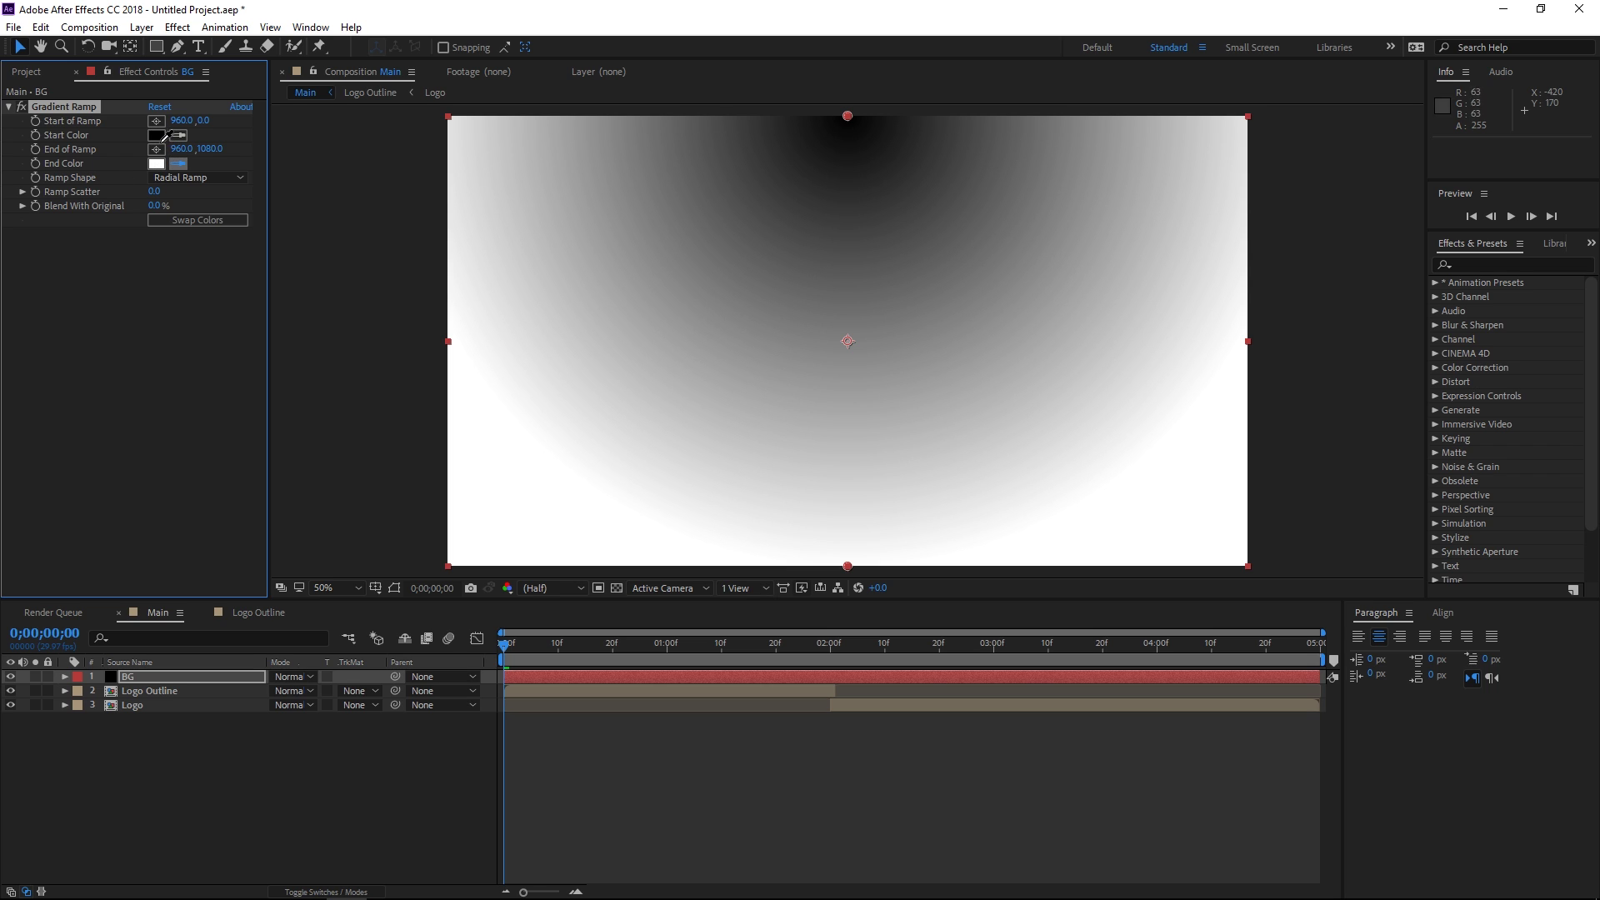
pyautogui.click(156, 135)
pyautogui.click(155, 135)
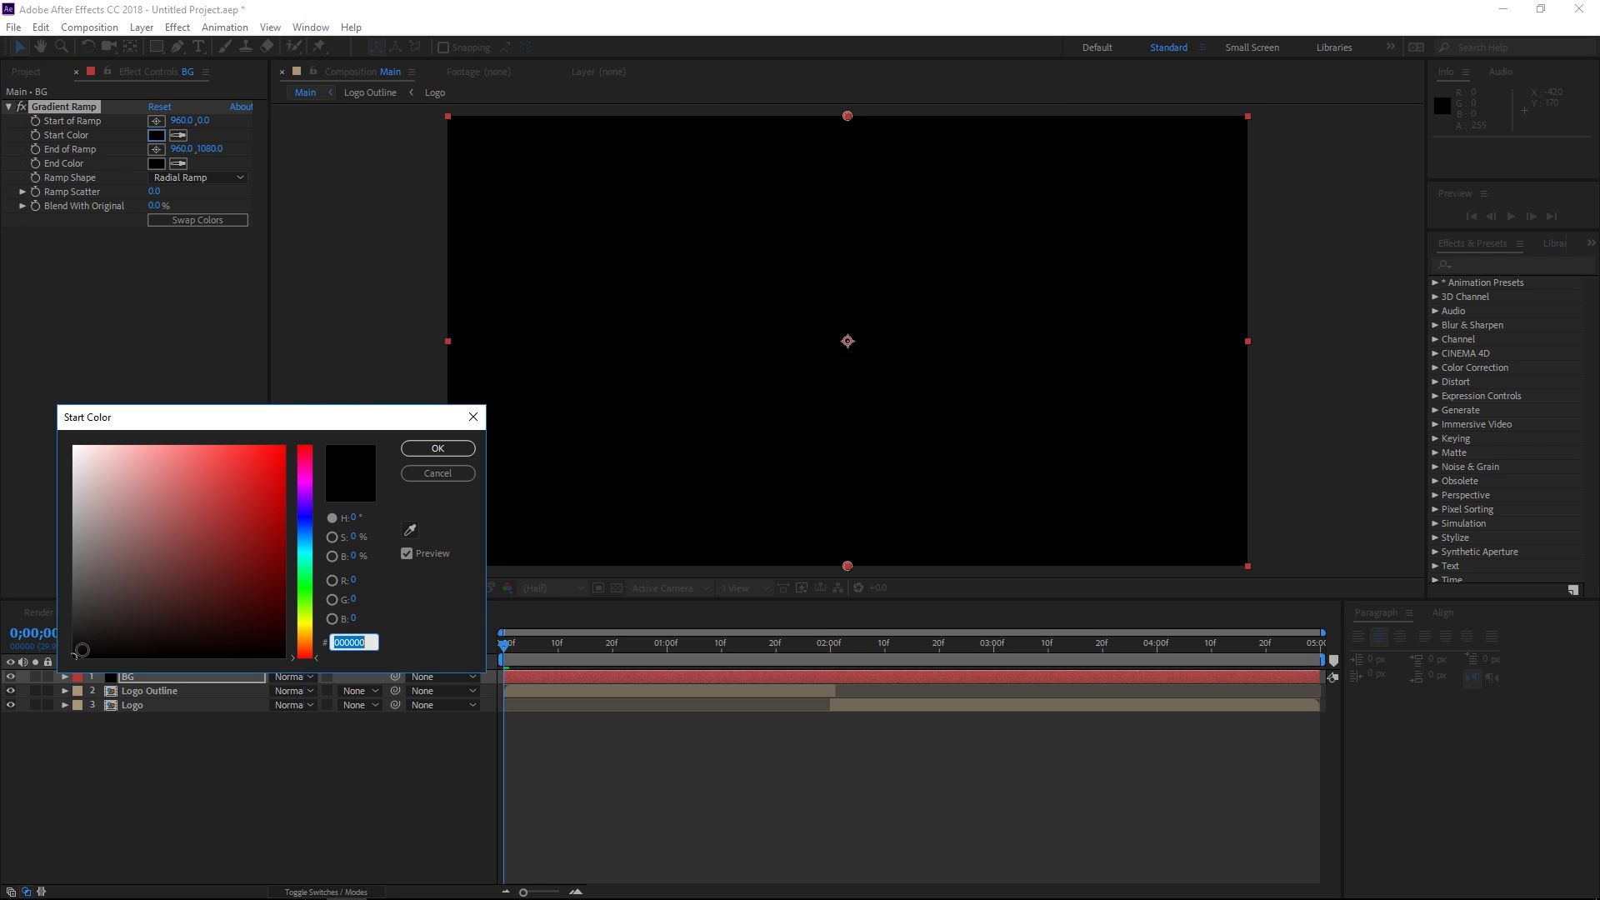
pyautogui.moveTo(81, 649); pyautogui.dragTo(57, 641)
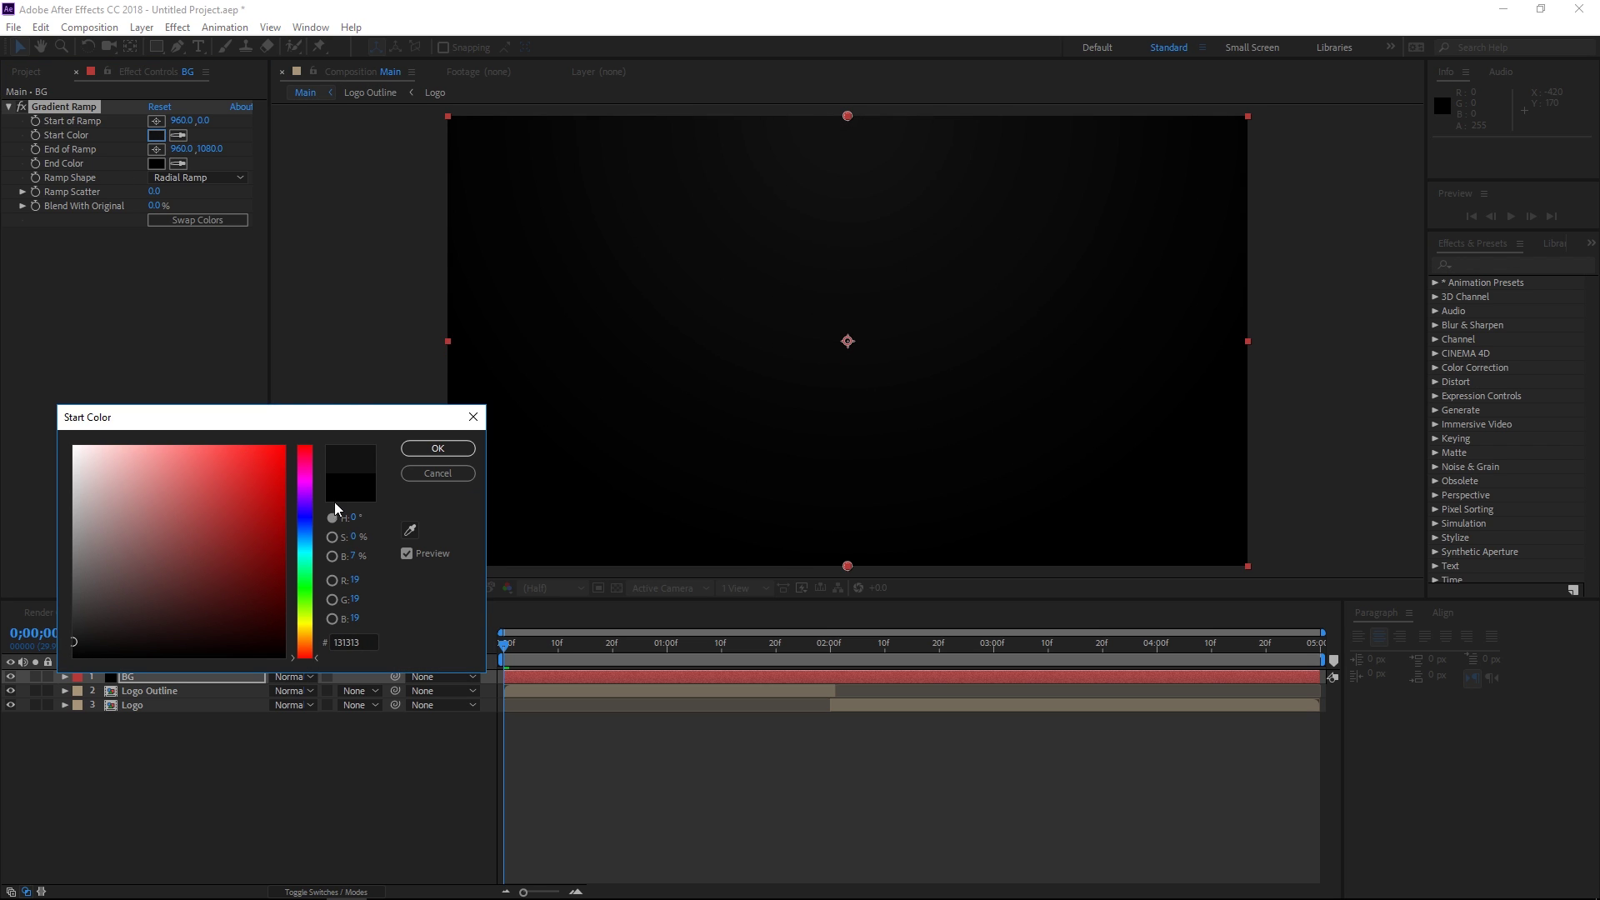
pyautogui.click(436, 450)
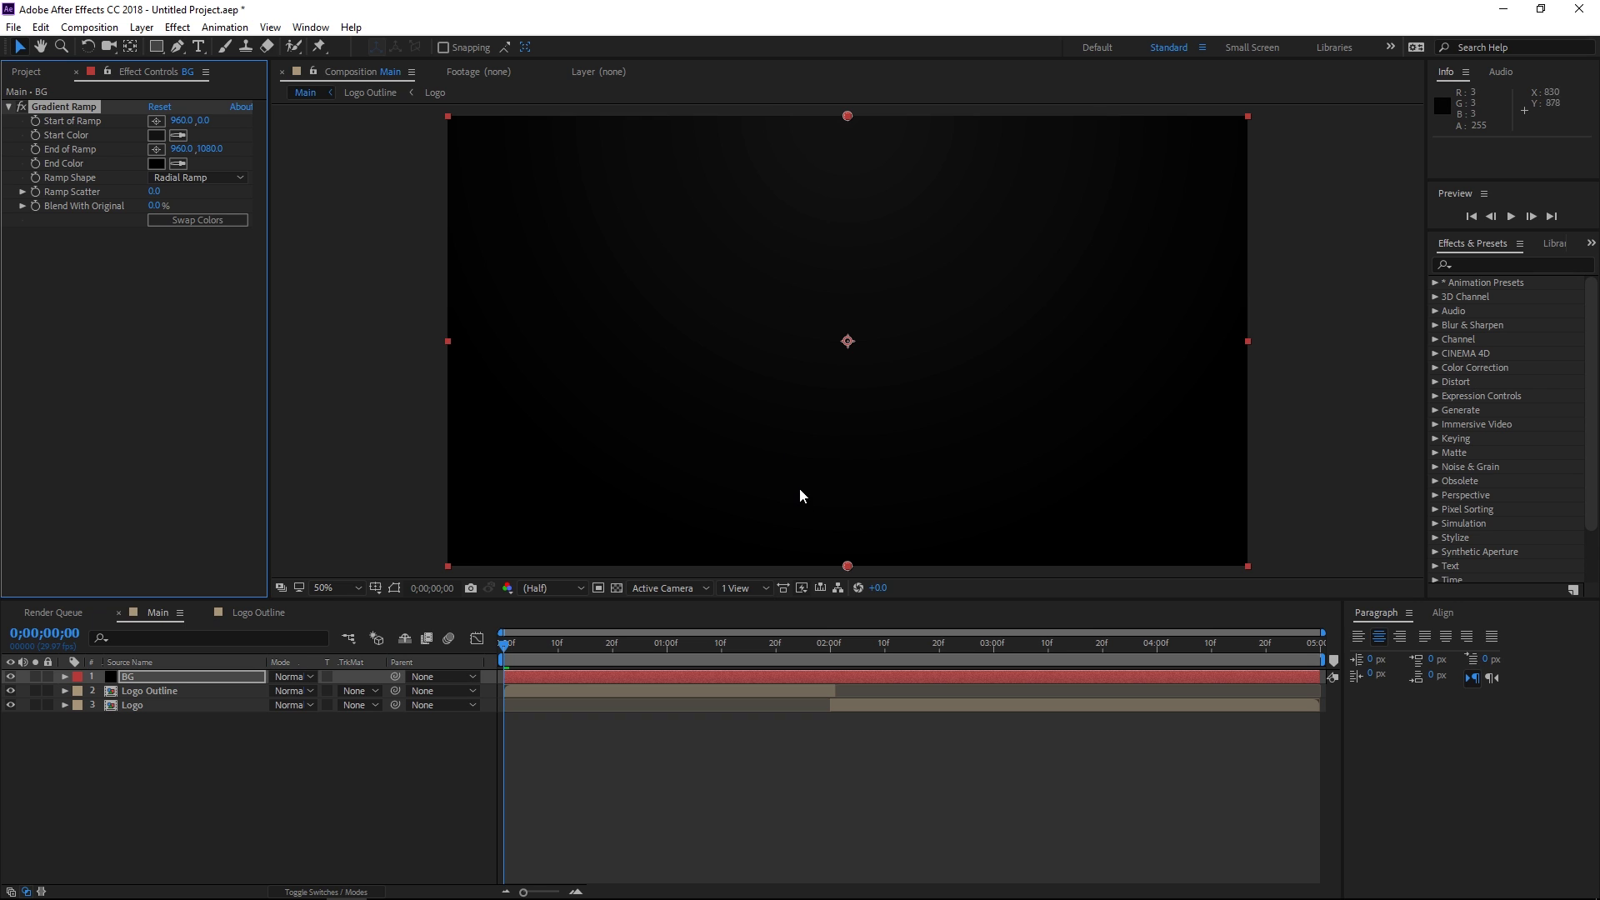
# Step: Put the ramp start at the comp centre and its end past the lower-right corner
pyautogui.press(',')
pyautogui.moveTo(848, 454); pyautogui.dragTo(1111, 436)
pyautogui.moveTo(848, 228); pyautogui.dragTo(847, 343)
pyautogui.moveTo(1142, 469); pyautogui.dragTo(1106, 441)
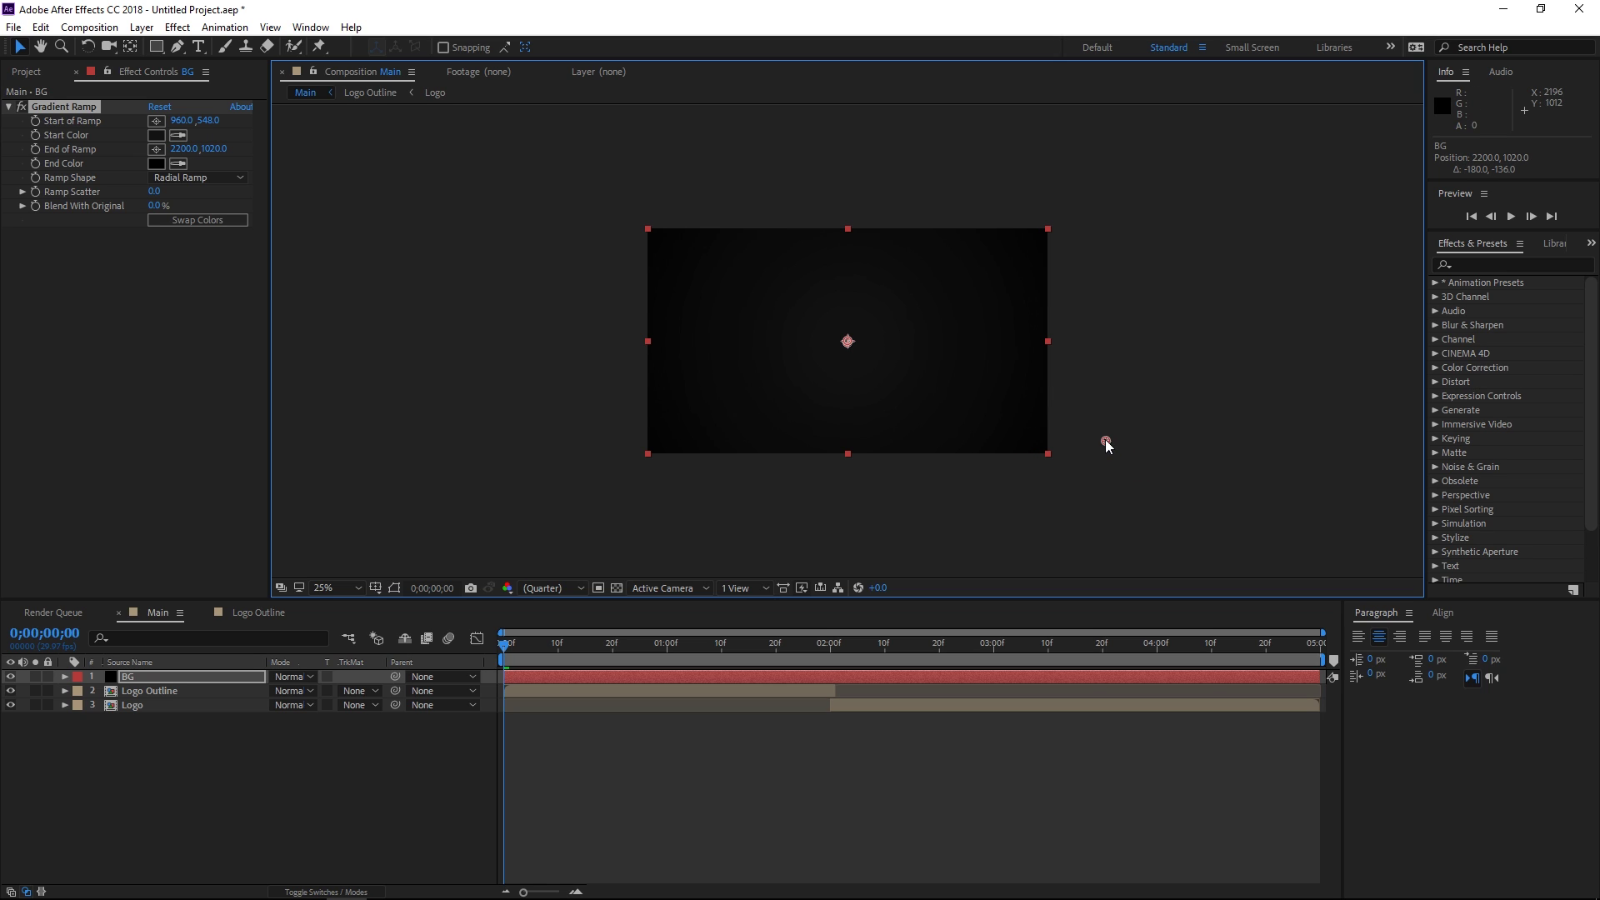
pyautogui.click(156, 121)
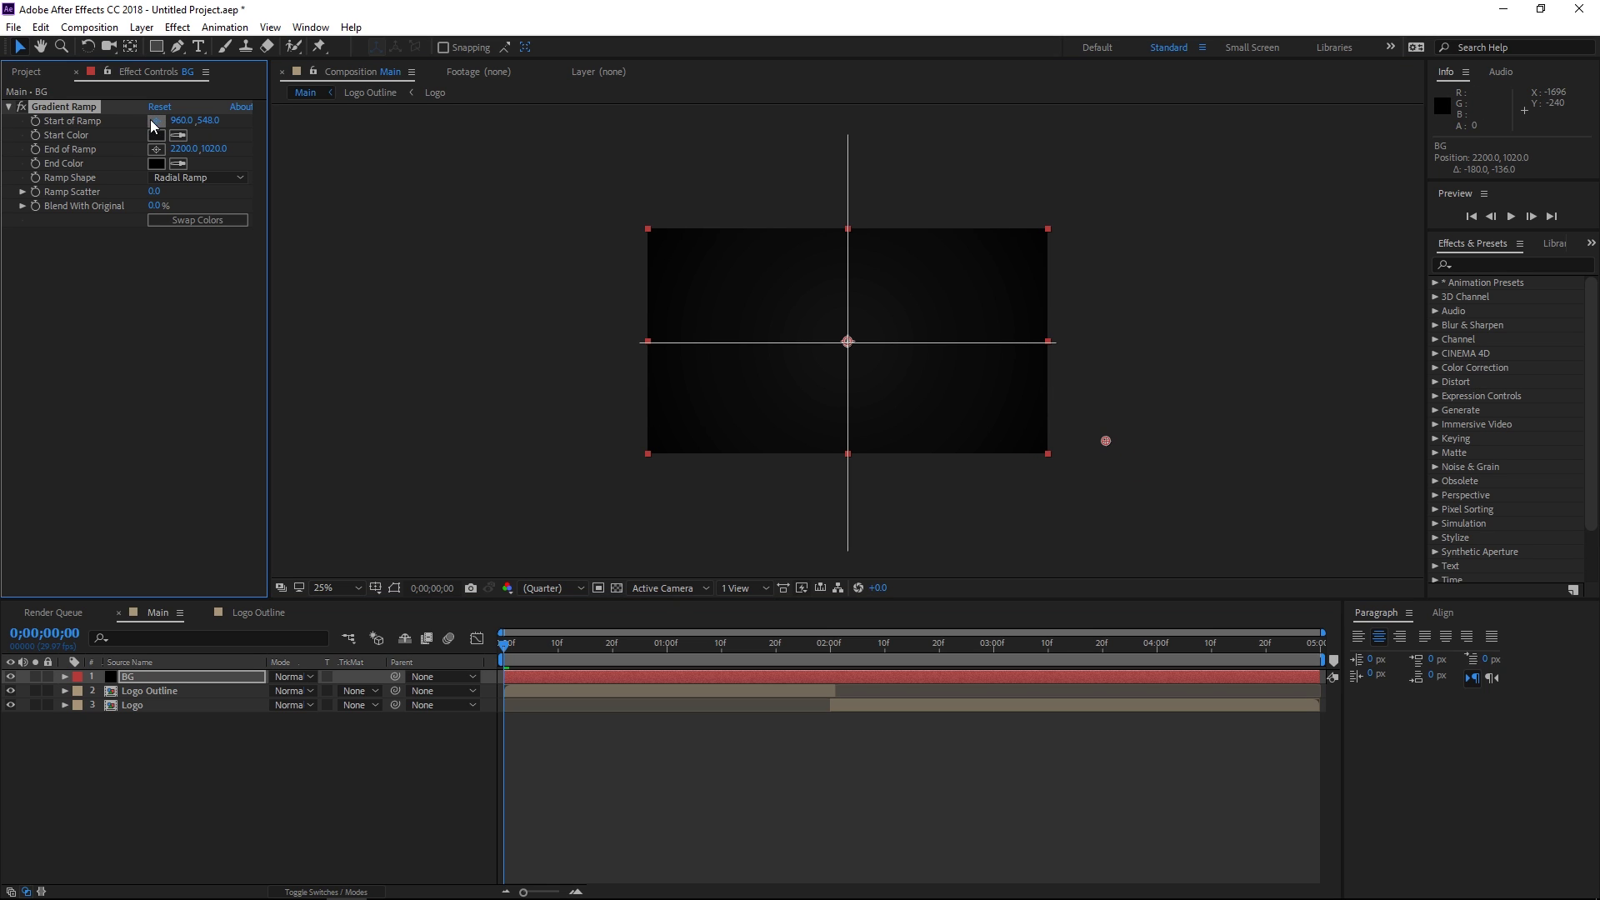
pyautogui.click(156, 125)
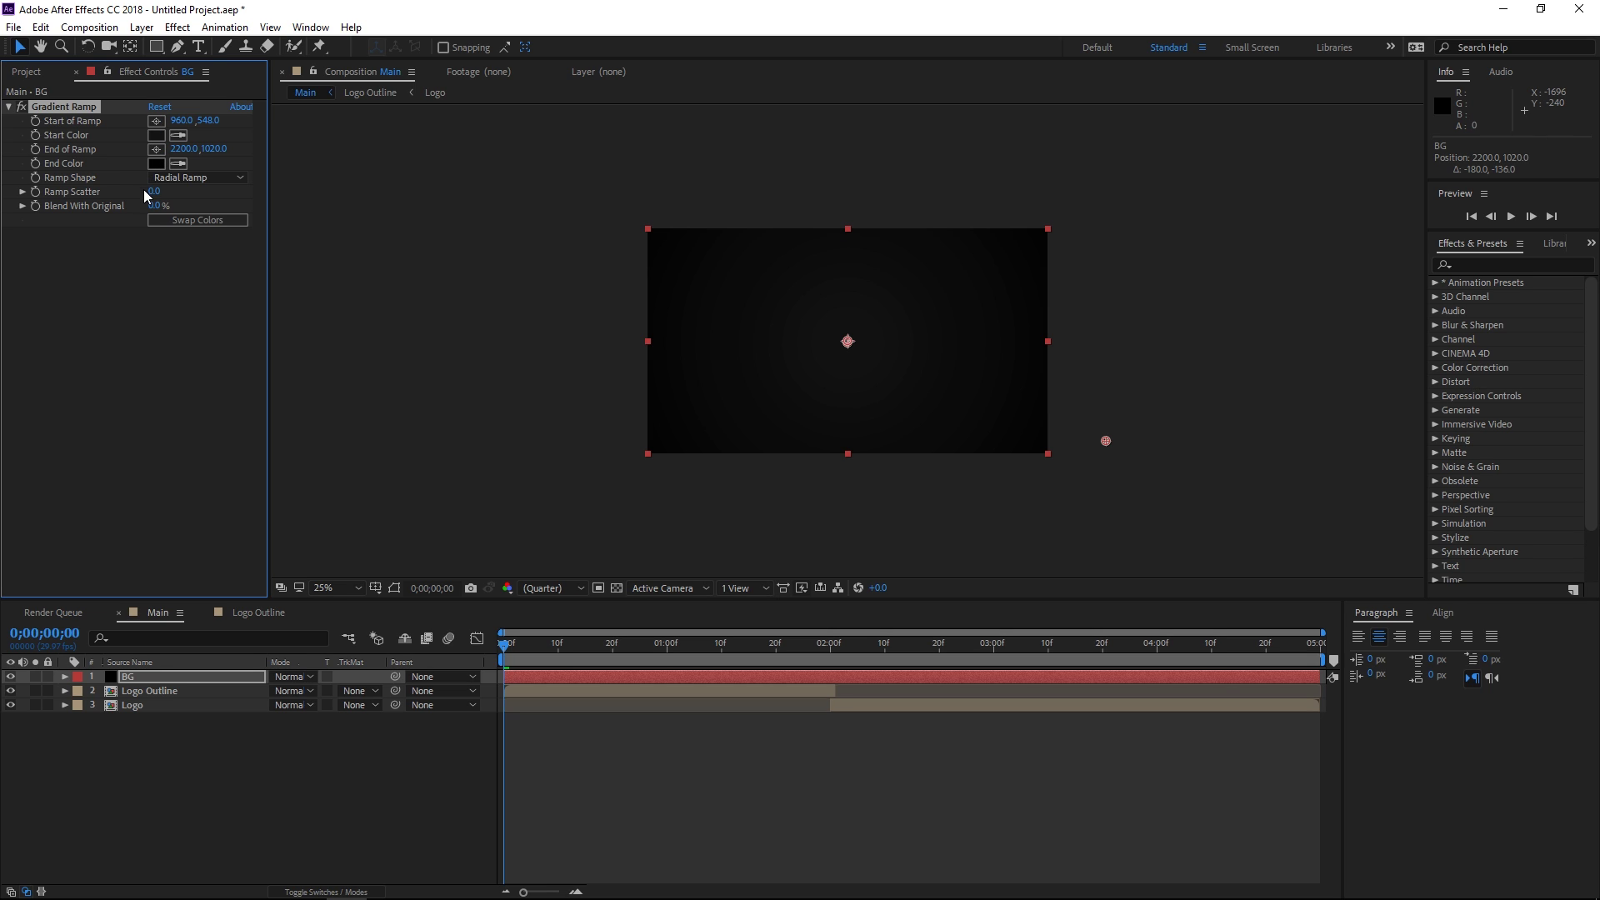
# Step: Raise Ramp Scatter to 19.9 and move BG below Logo Outline and Logo
pyautogui.moveTo(154, 191); pyautogui.dragTo(186, 194)
pyautogui.moveTo(162, 675); pyautogui.dragTo(162, 715)
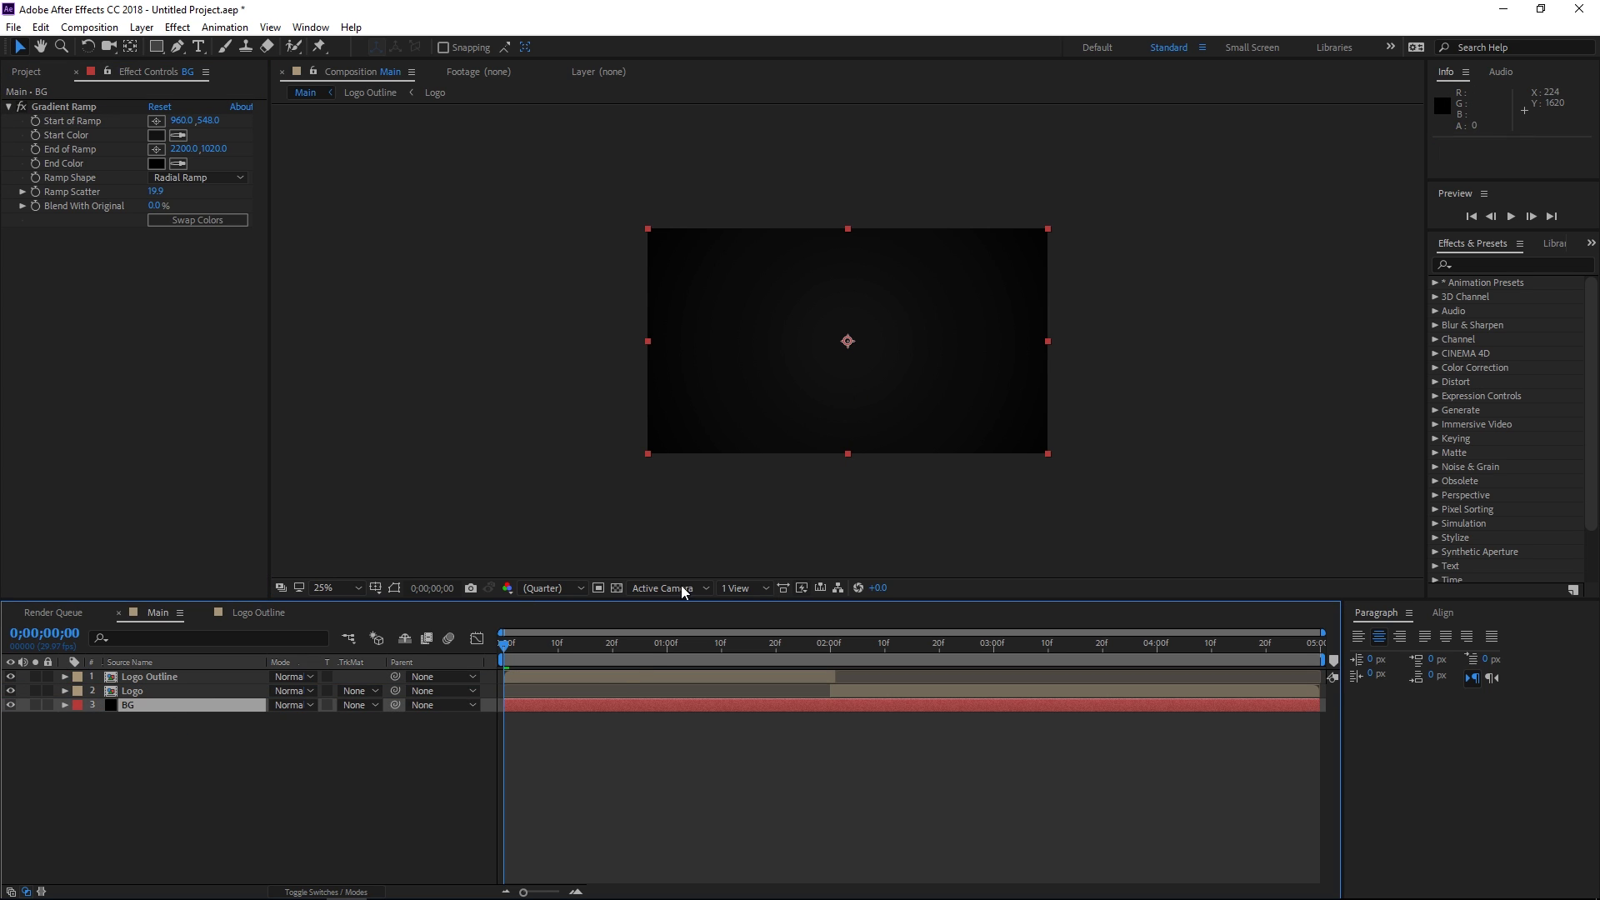
pyautogui.click(657, 642)
pyautogui.press('.')
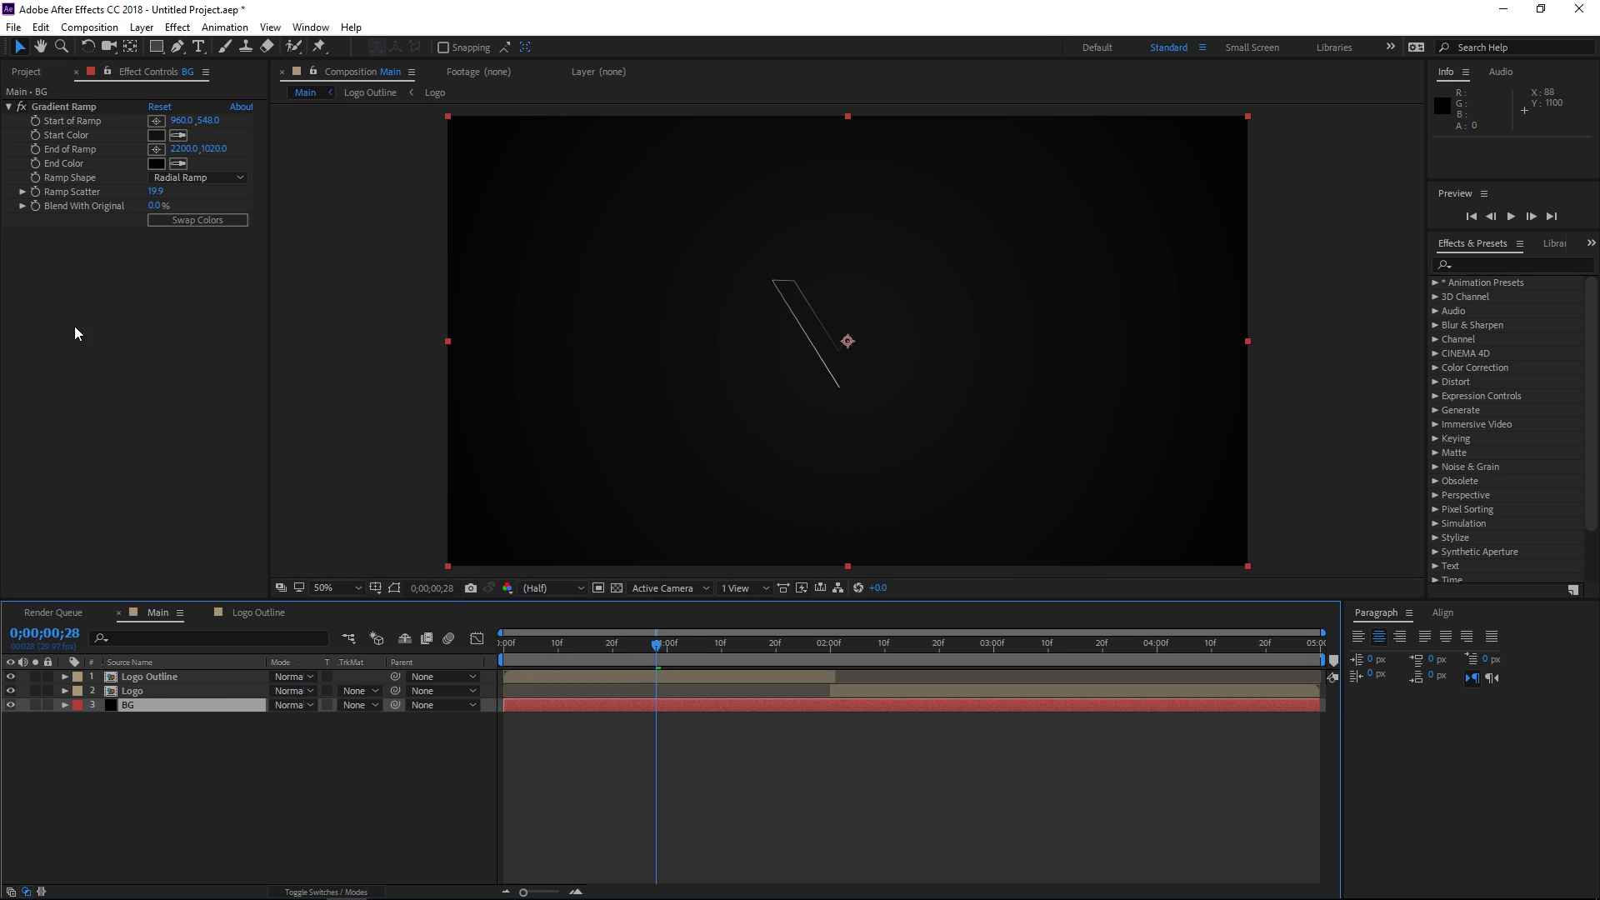
# Step: Remove the Gradient Ramp from BG and set BG's opacity to 95%
pyautogui.click(51, 105)
pyautogui.press('Delete')
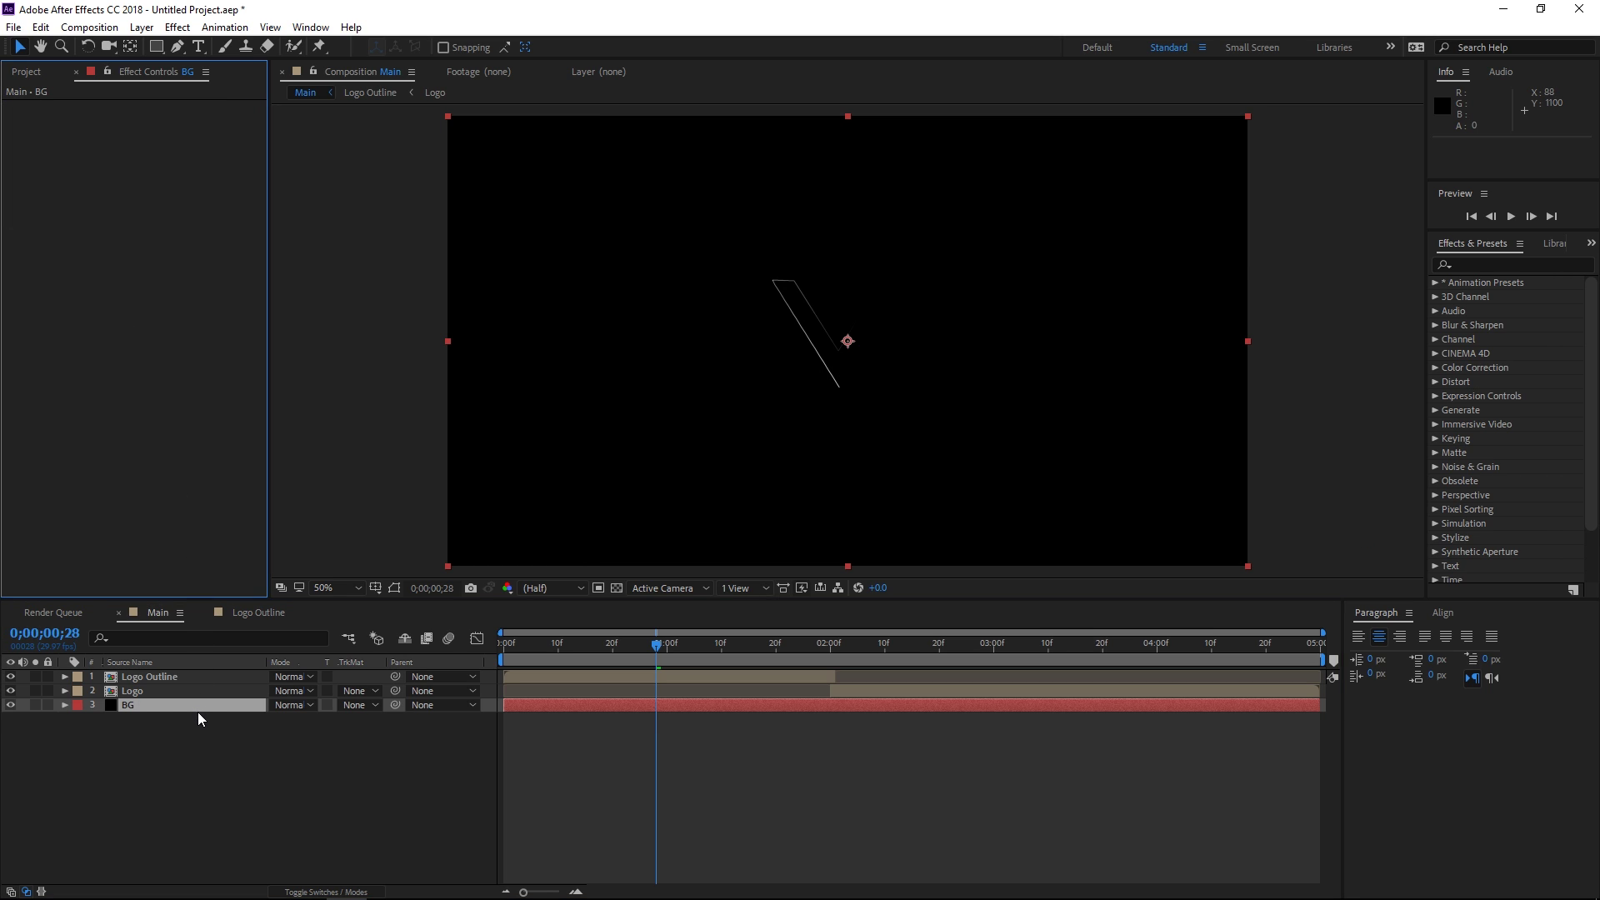
pyautogui.press('t')
pyautogui.click(282, 719)
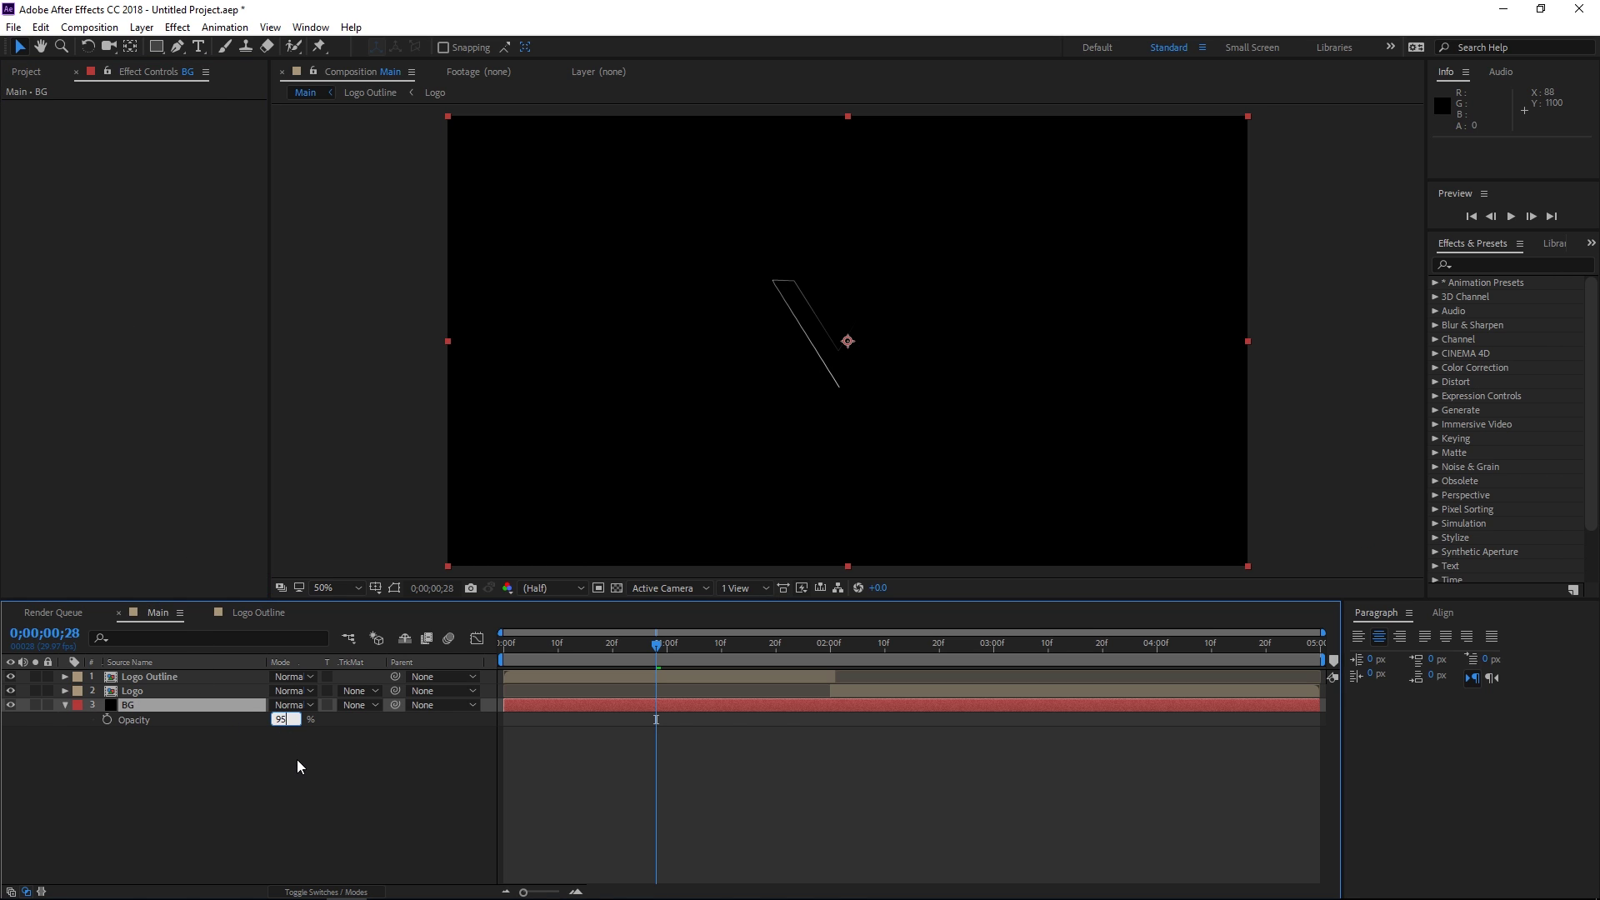
pyautogui.click(297, 759)
# Step: Add BG.jpeg at the bottom of the Main timeline, scaled to 38% to fit the frame
pyautogui.click(27, 71)
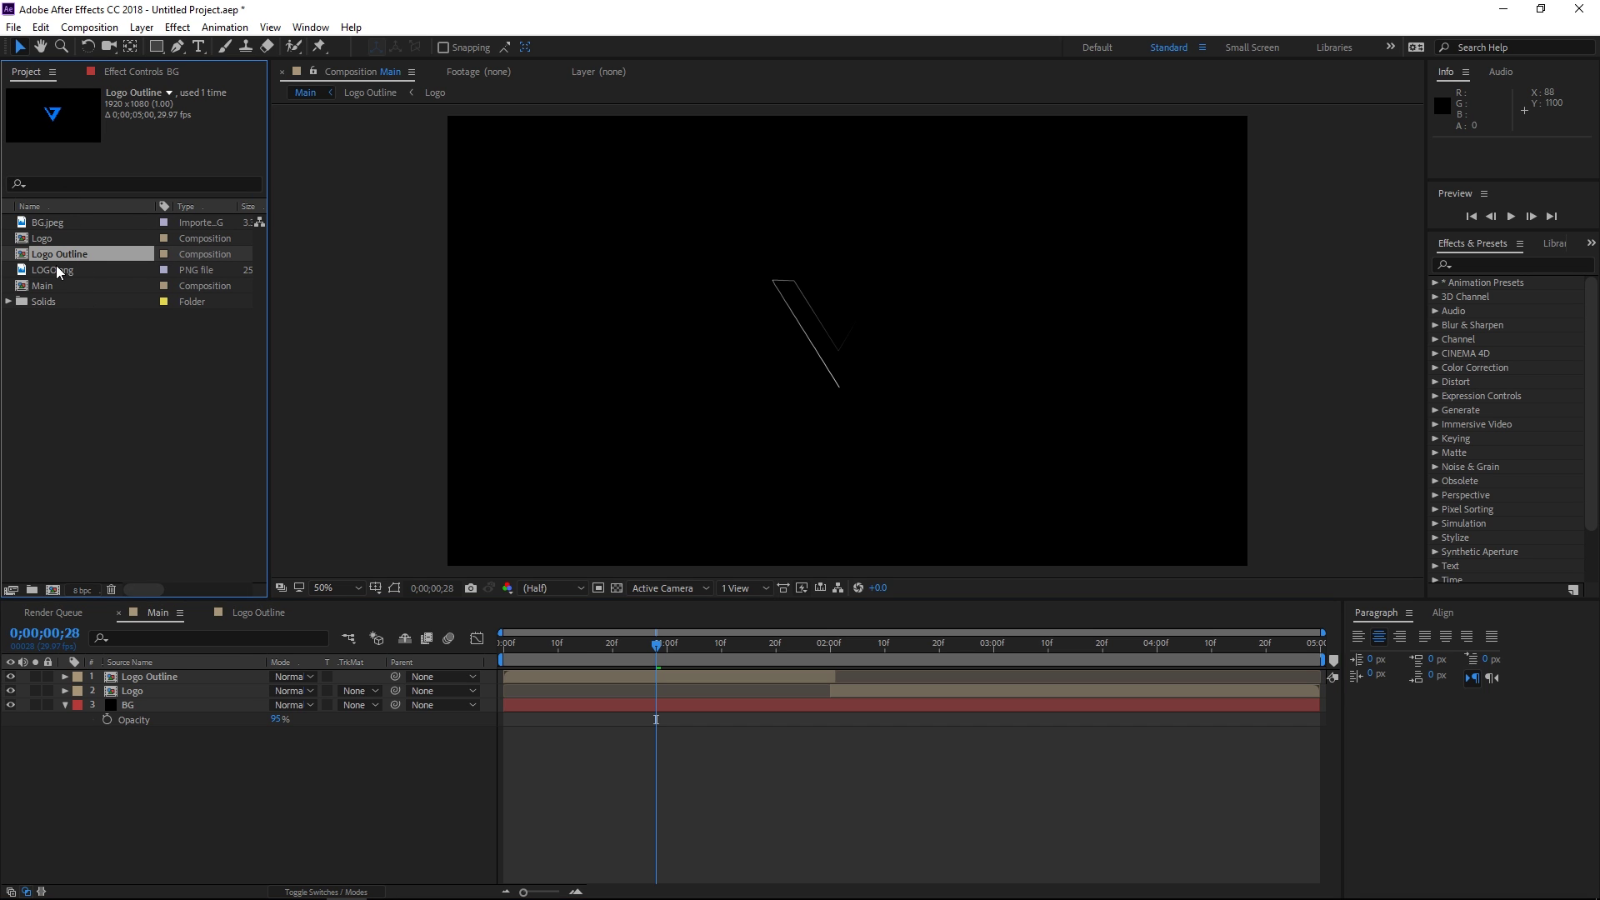
pyautogui.moveTo(44, 224); pyautogui.dragTo(185, 752)
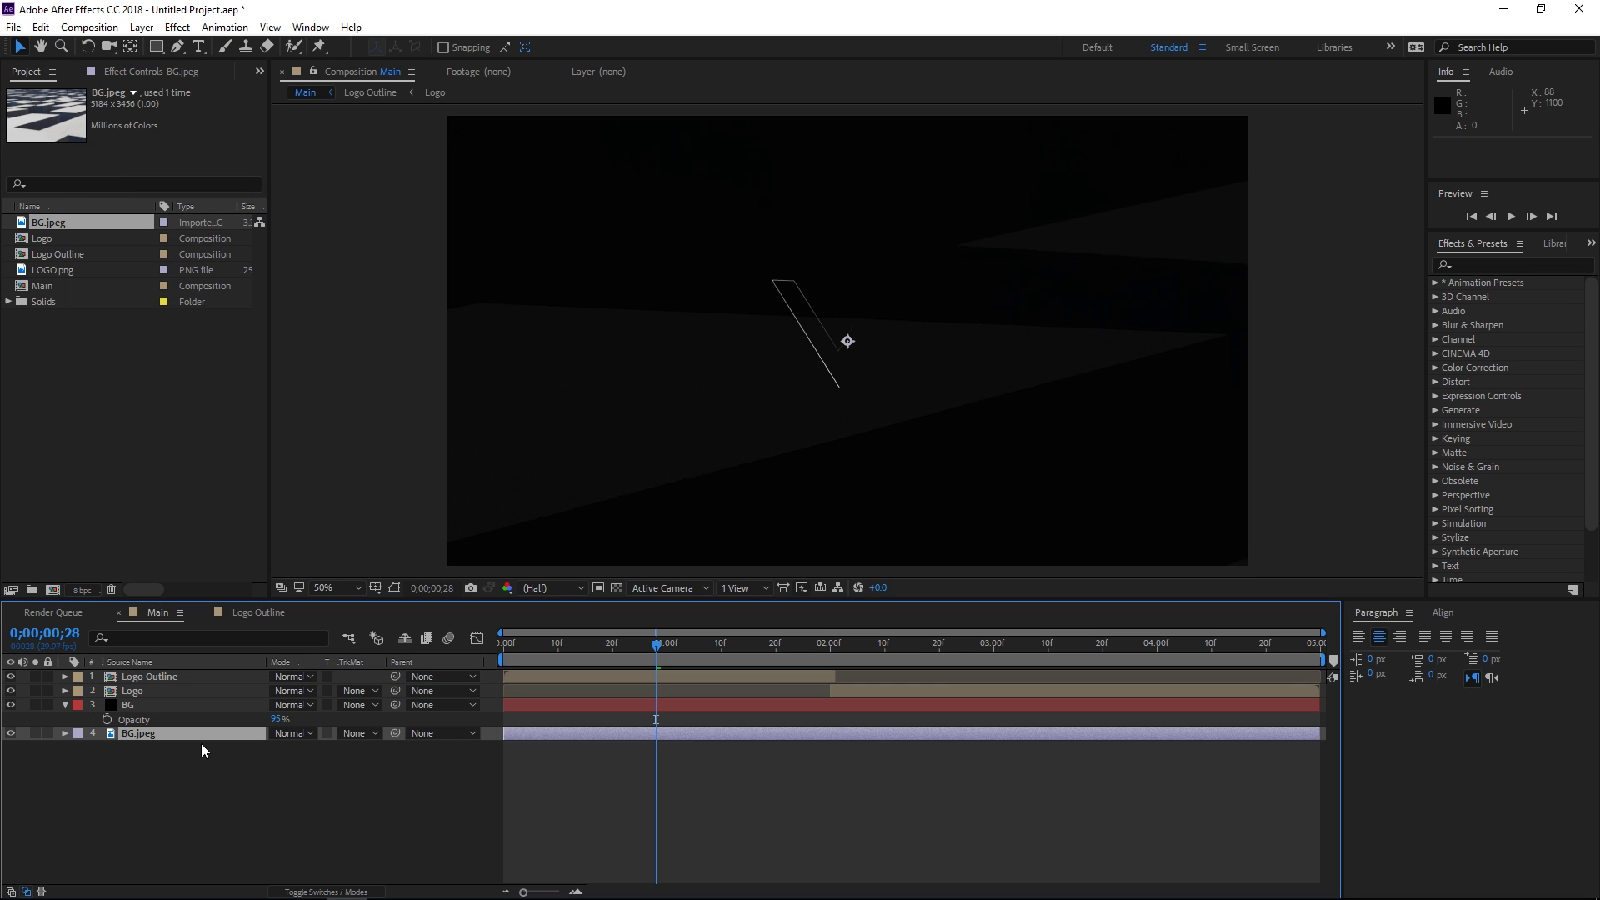
pyautogui.press(',')
pyautogui.press(',')
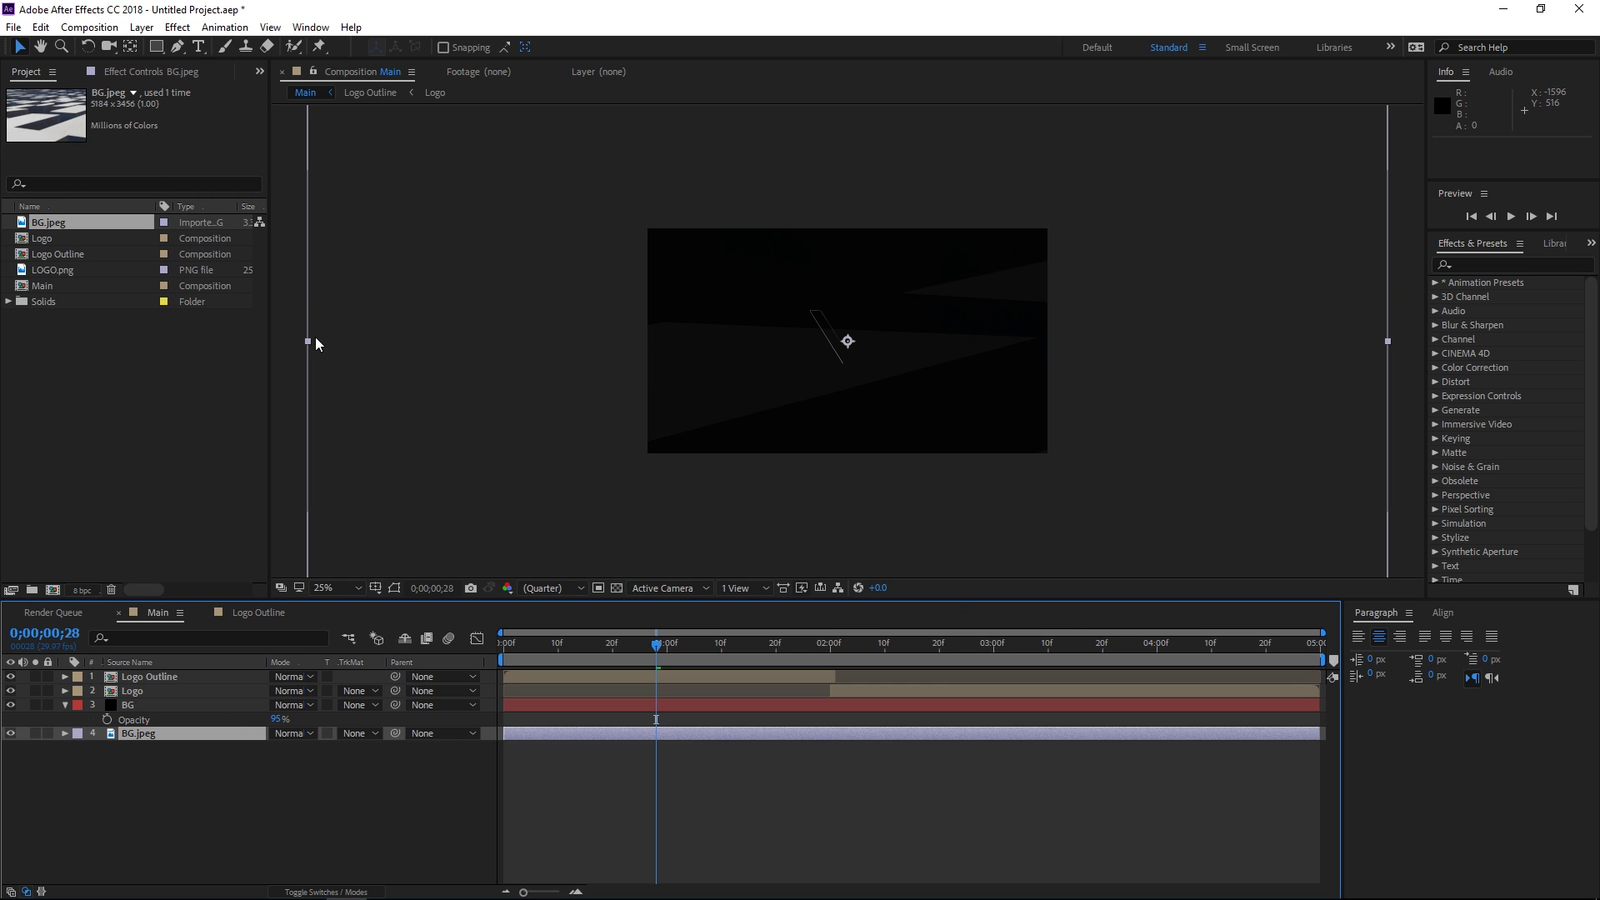
pyautogui.moveTo(308, 342); pyautogui.dragTo(645, 339)
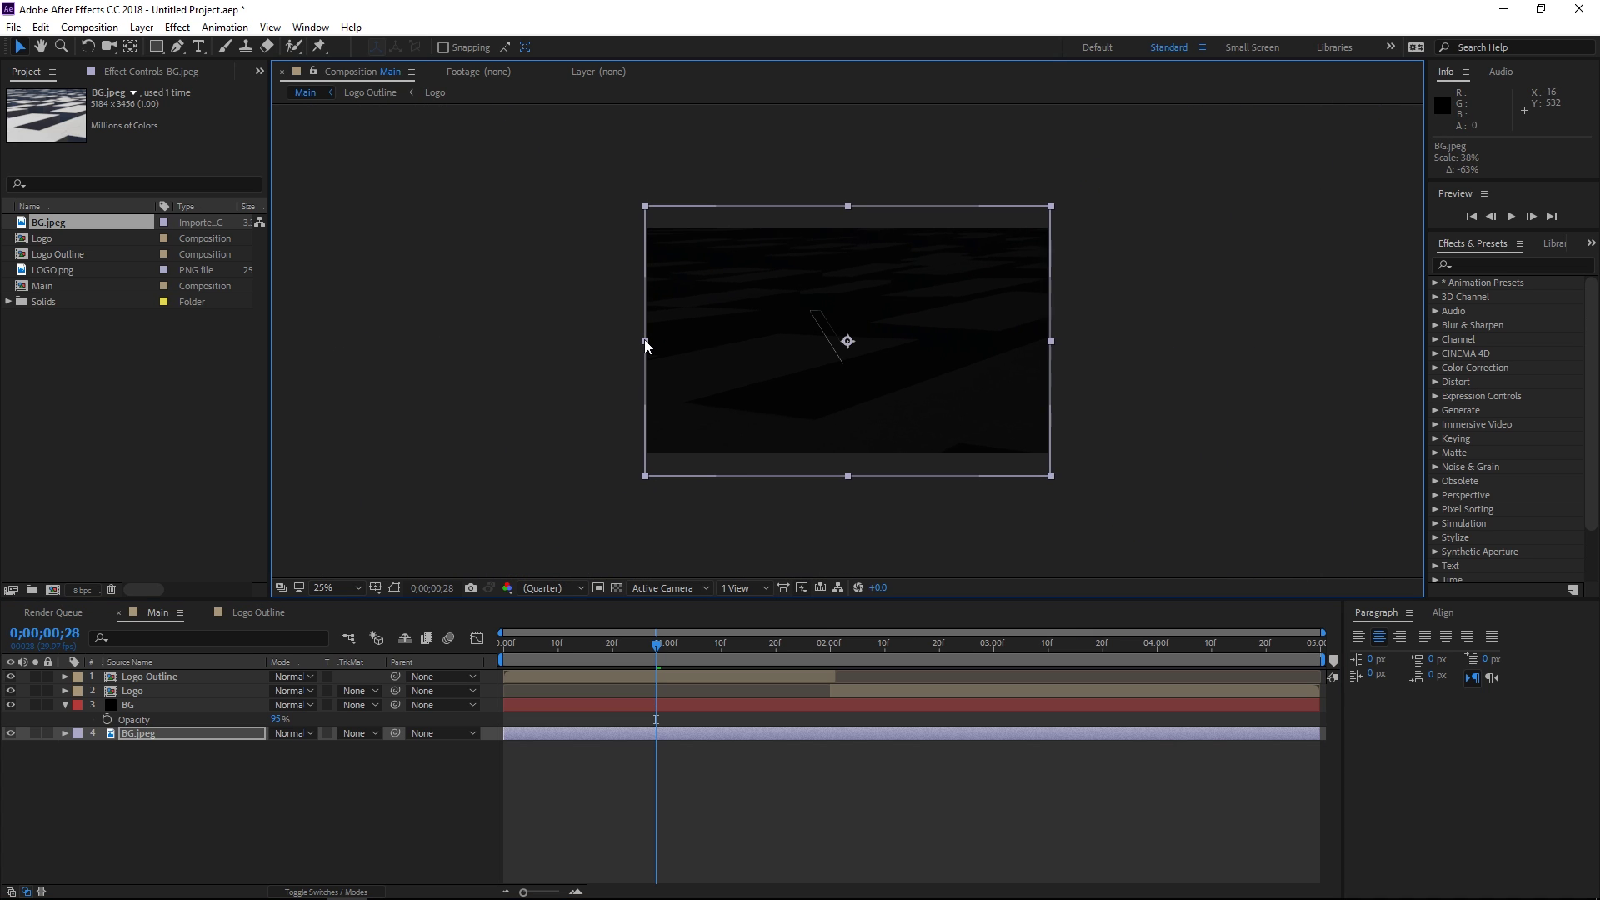
pyautogui.click(350, 588)
pyautogui.click(358, 784)
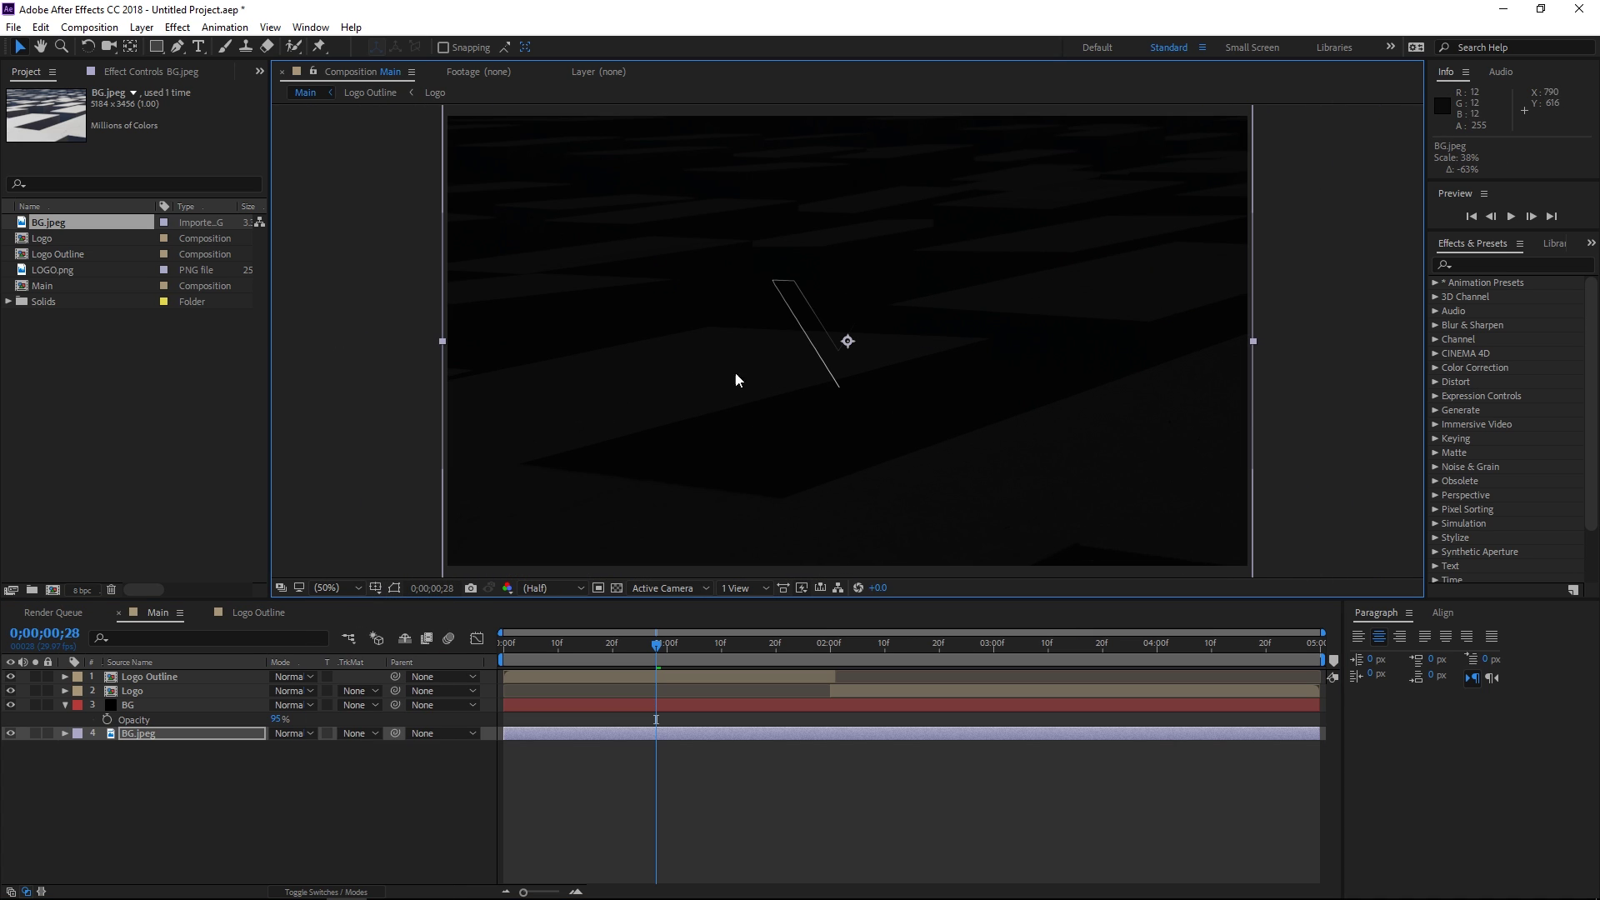
pyautogui.click(212, 798)
pyautogui.click(65, 705)
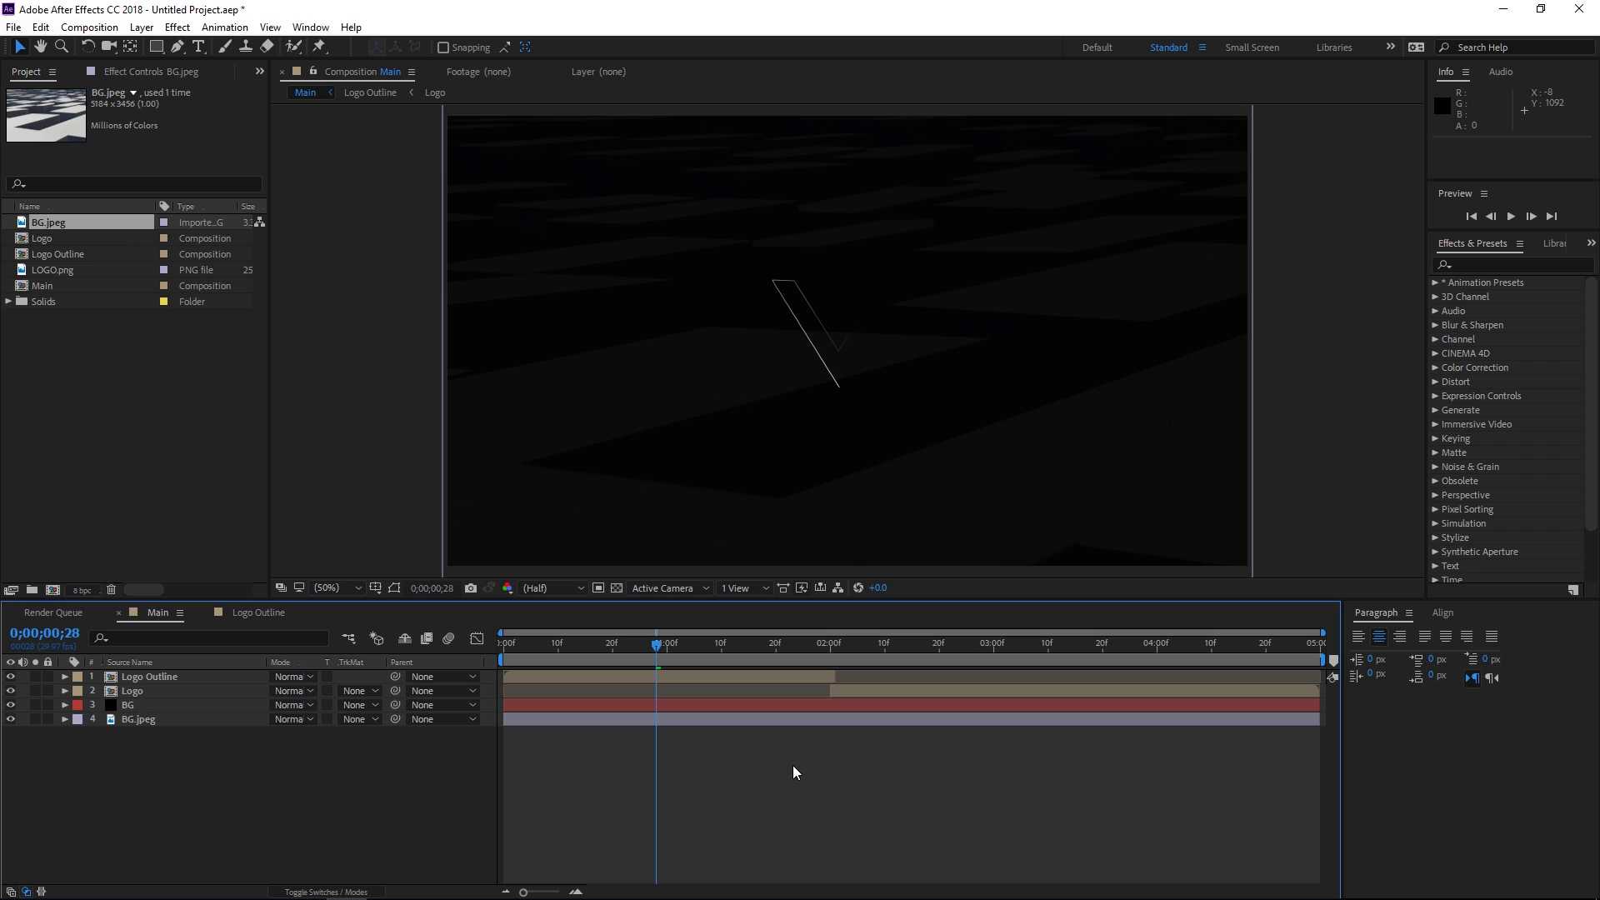
# Step: Add a new adjustment layer on top of the Main comp and move the playhead to 2 seconds
pyautogui.rightClick(449, 760)
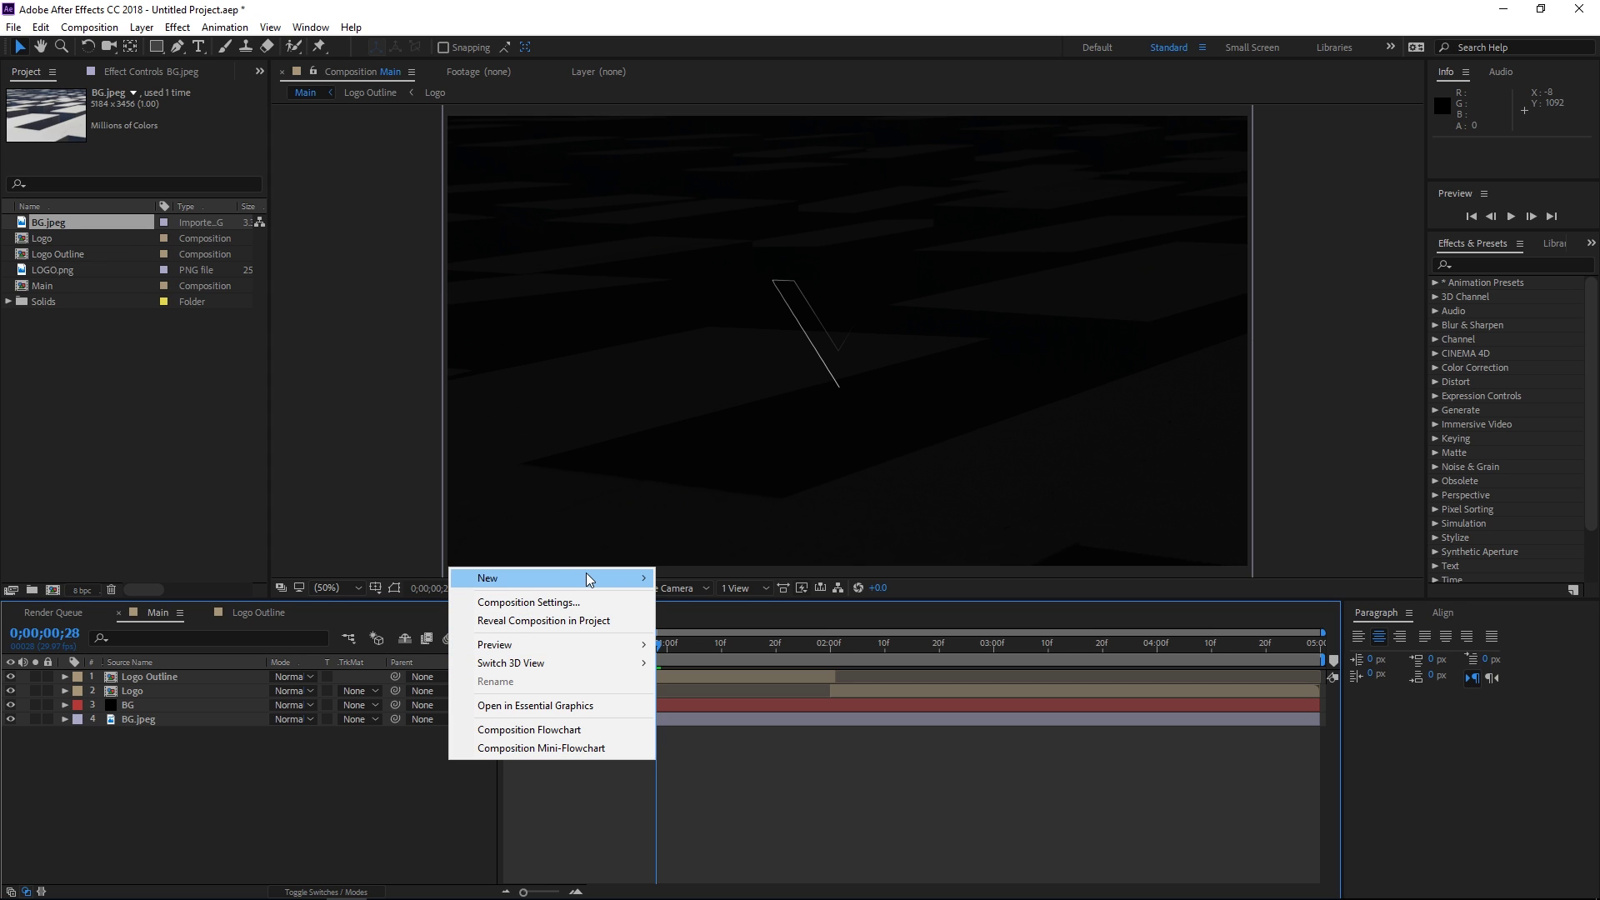
pyautogui.moveTo(617, 578)
pyautogui.click(755, 715)
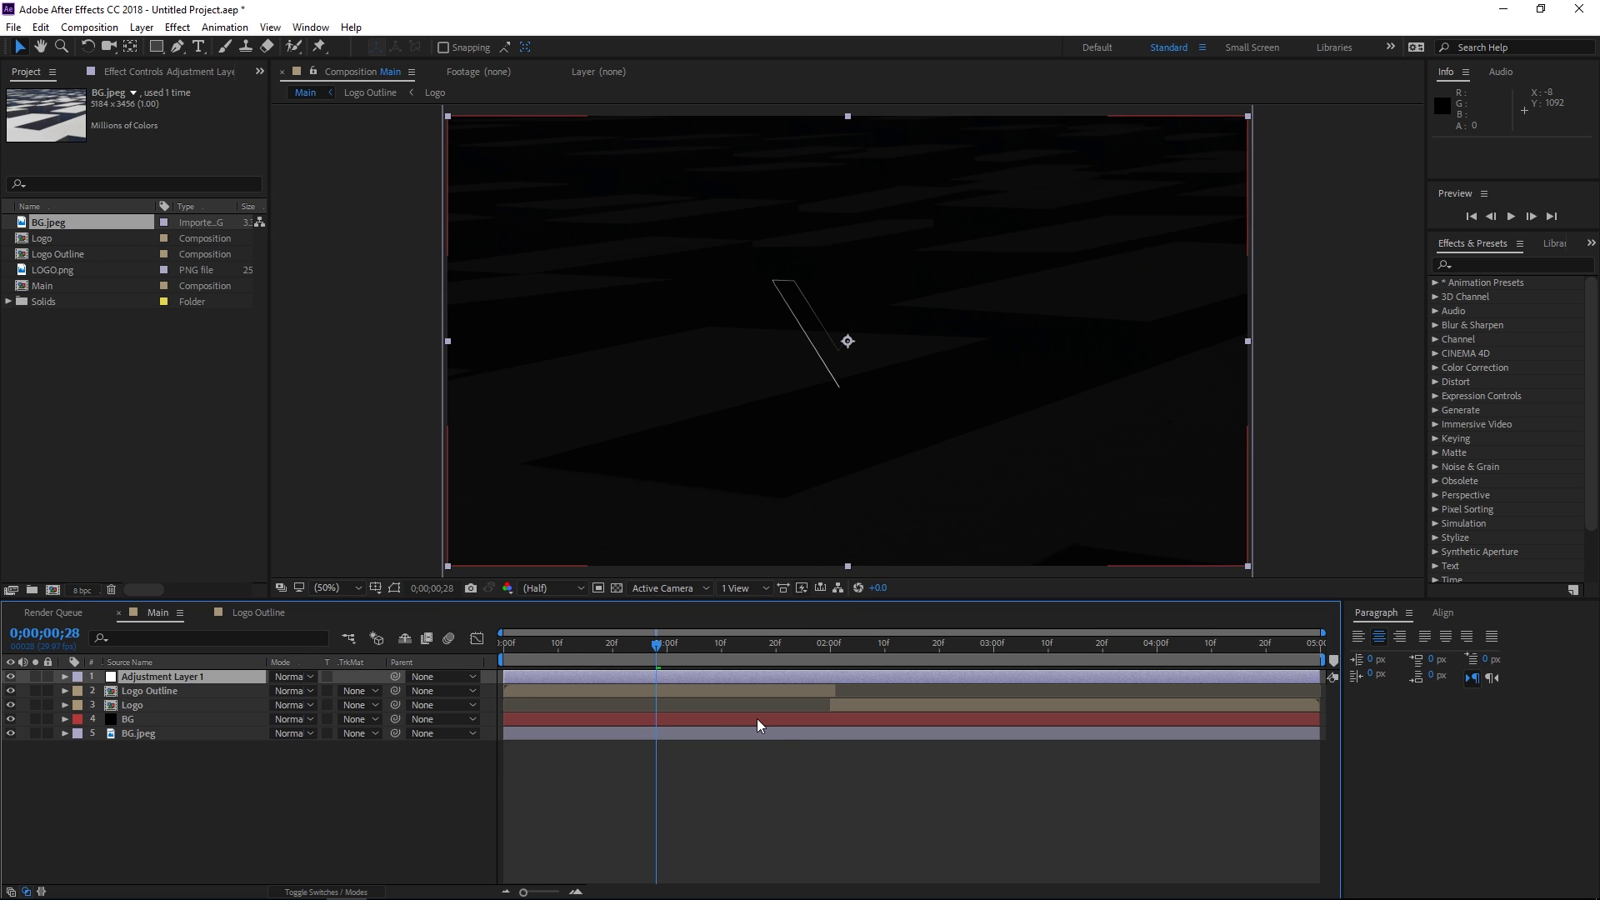
pyautogui.click(831, 648)
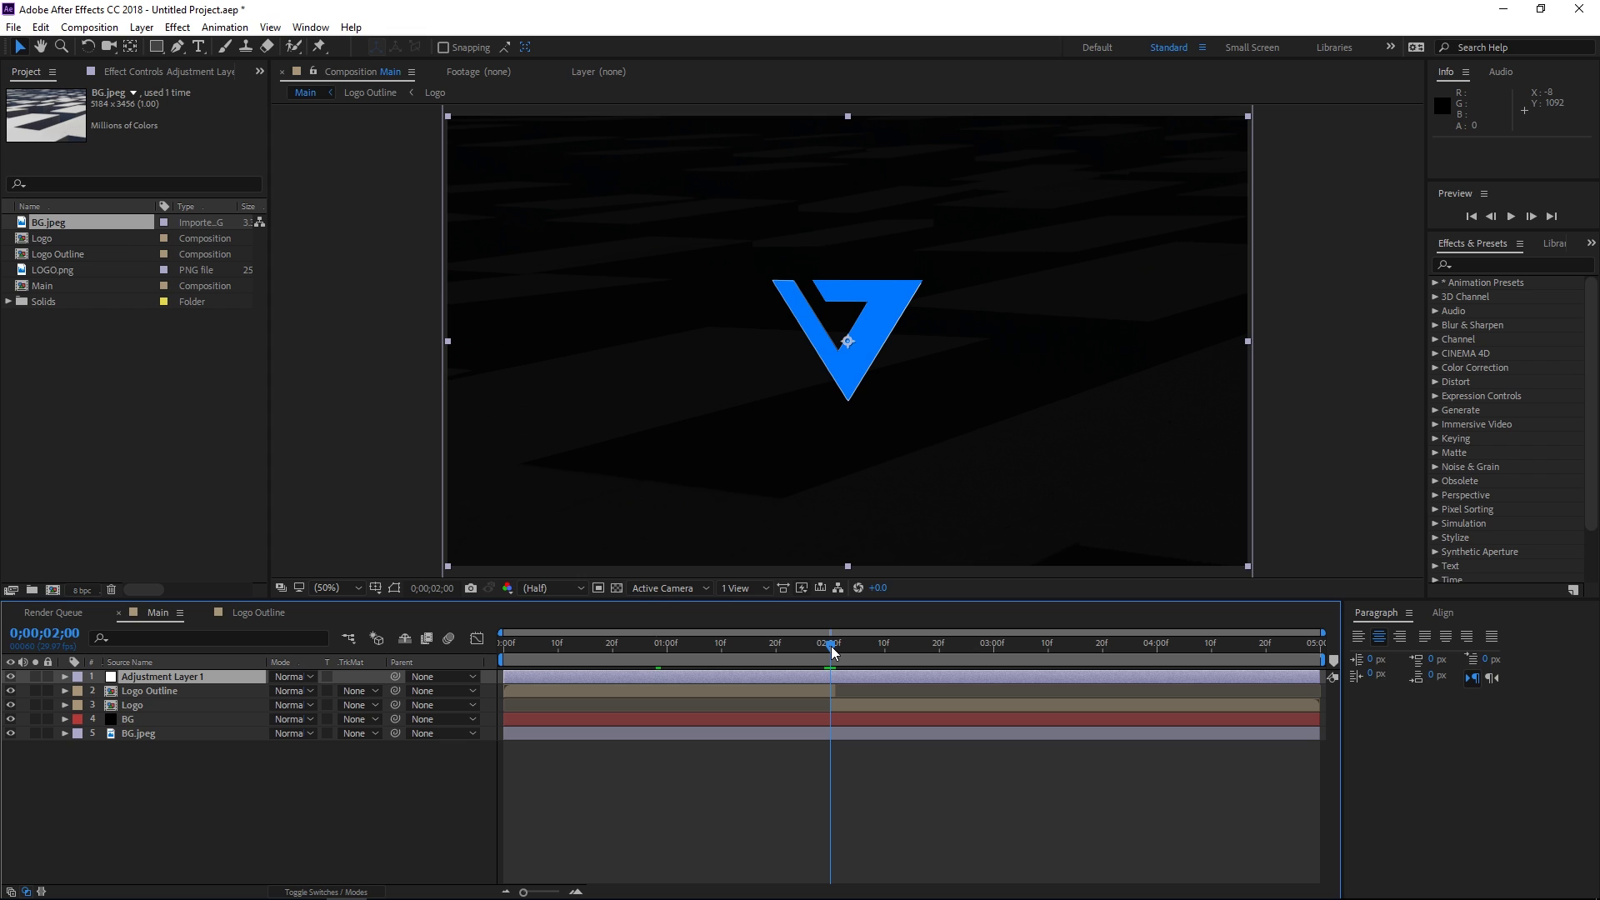
# Step: Search 'ligh' in Effects & Presets and apply CC Light Burst 2.5 to Adjustment Layer 1
pyautogui.click(1475, 264)
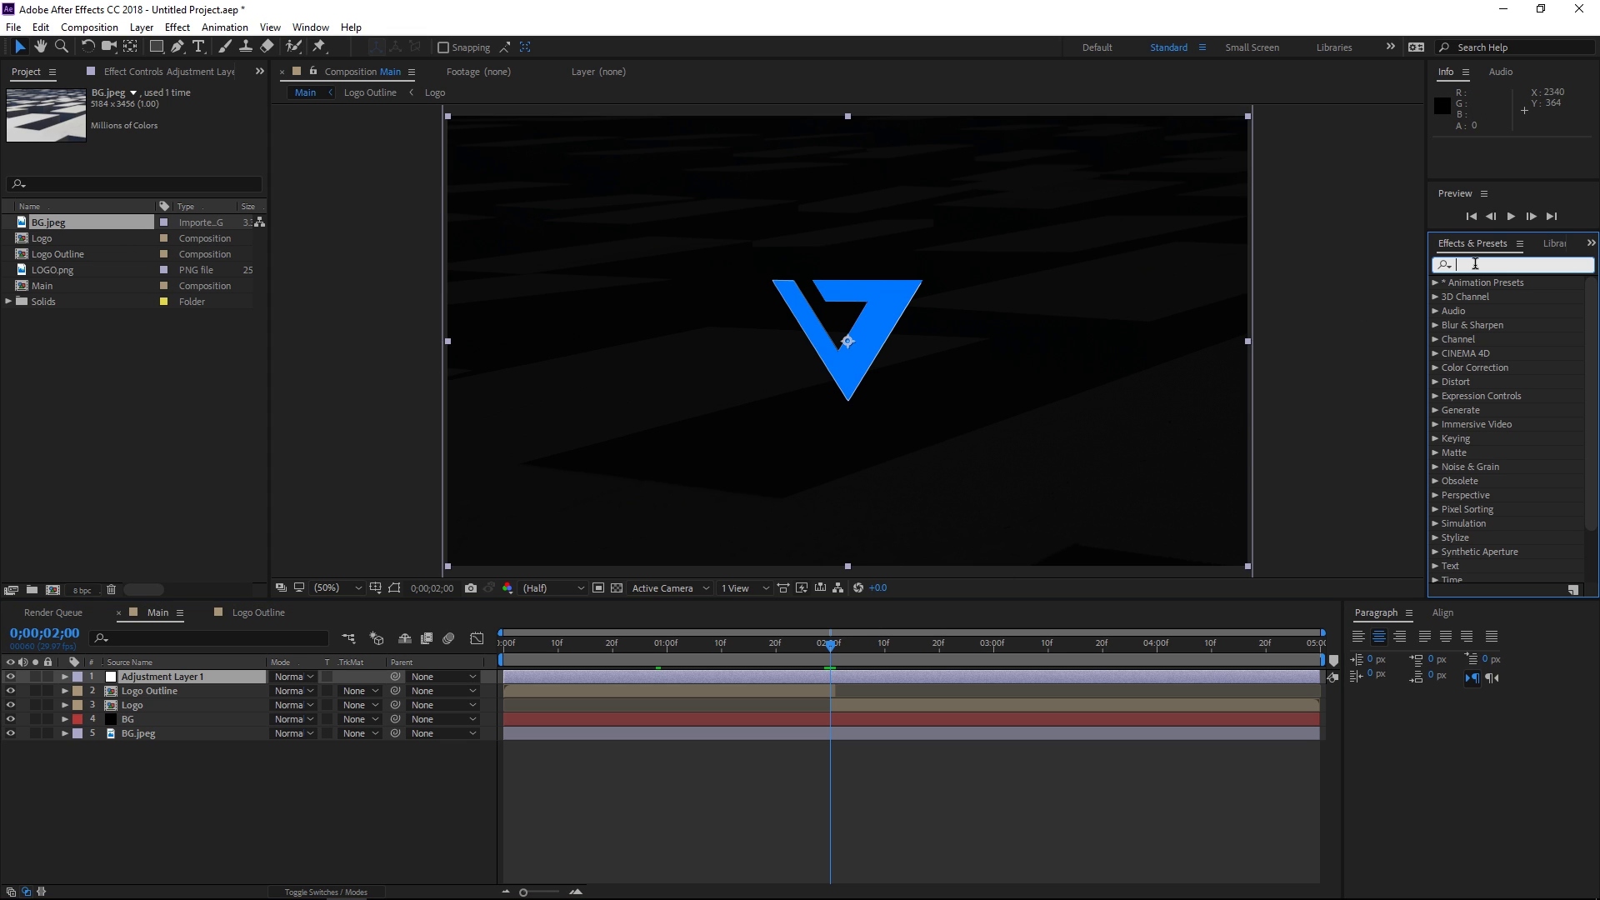
pyautogui.write('light')
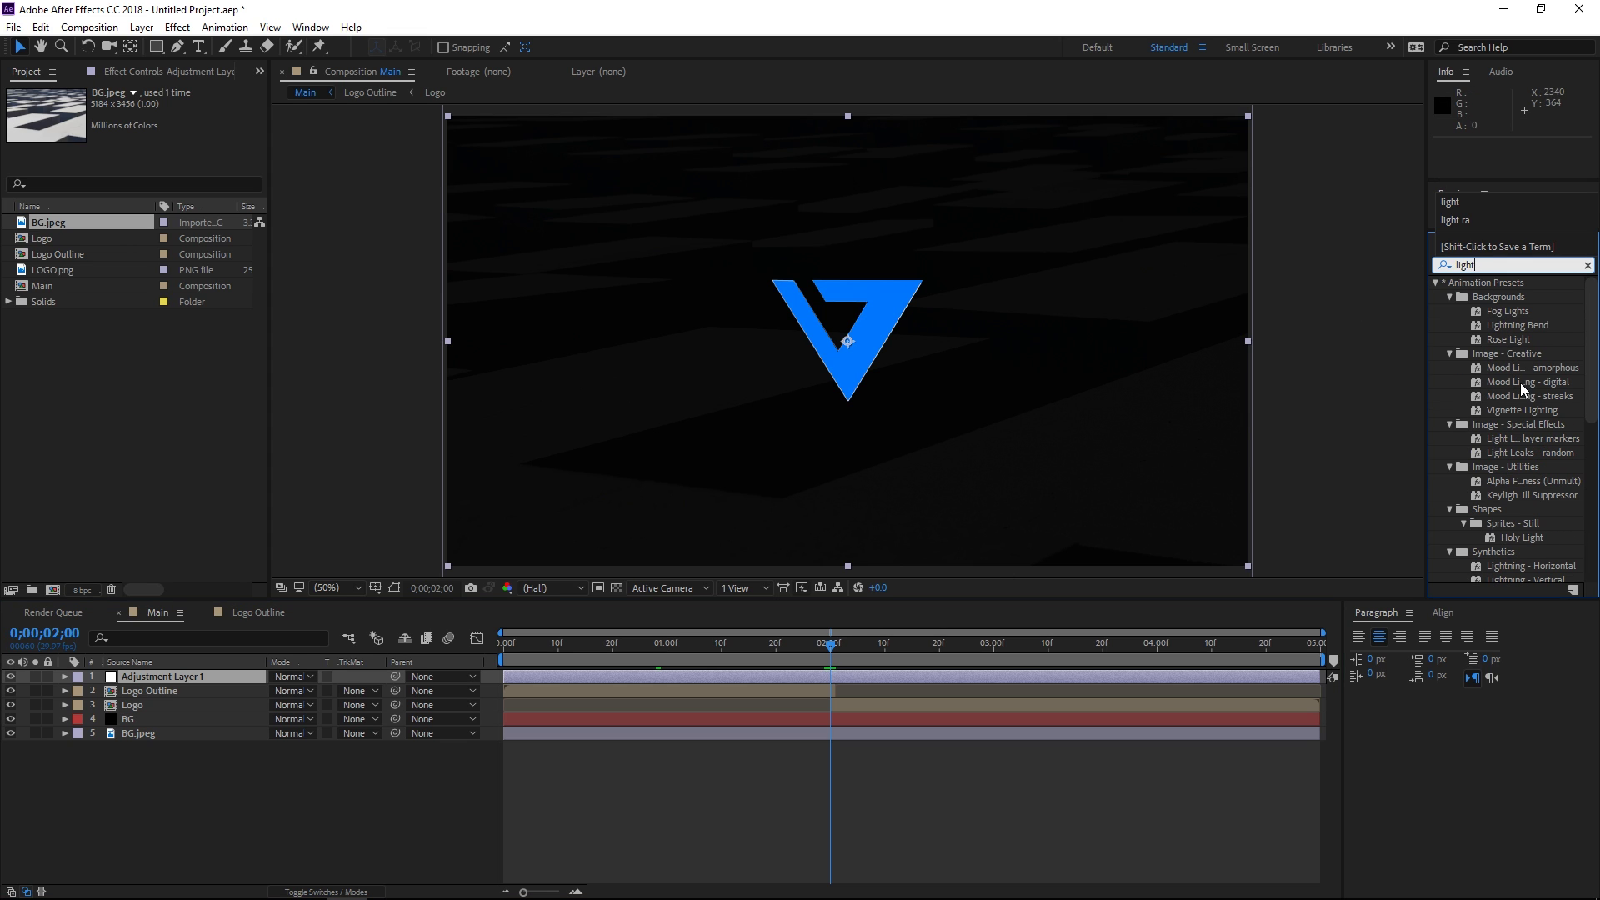
pyautogui.scroll(-5, 1517, 386)
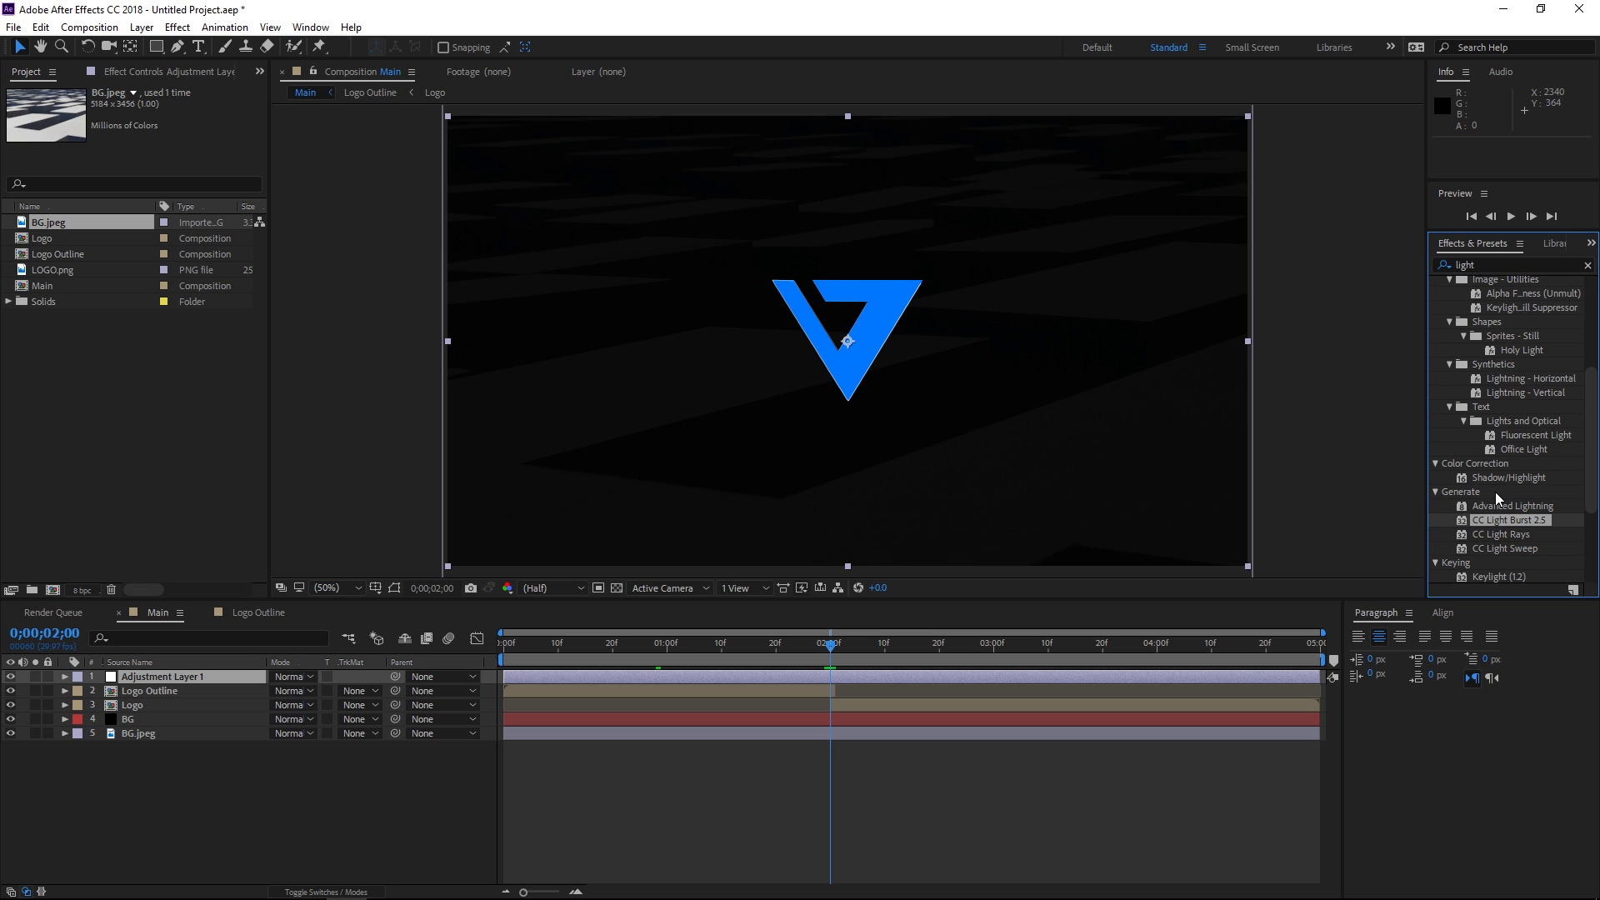
pyautogui.moveTo(1537, 522); pyautogui.dragTo(938, 675)
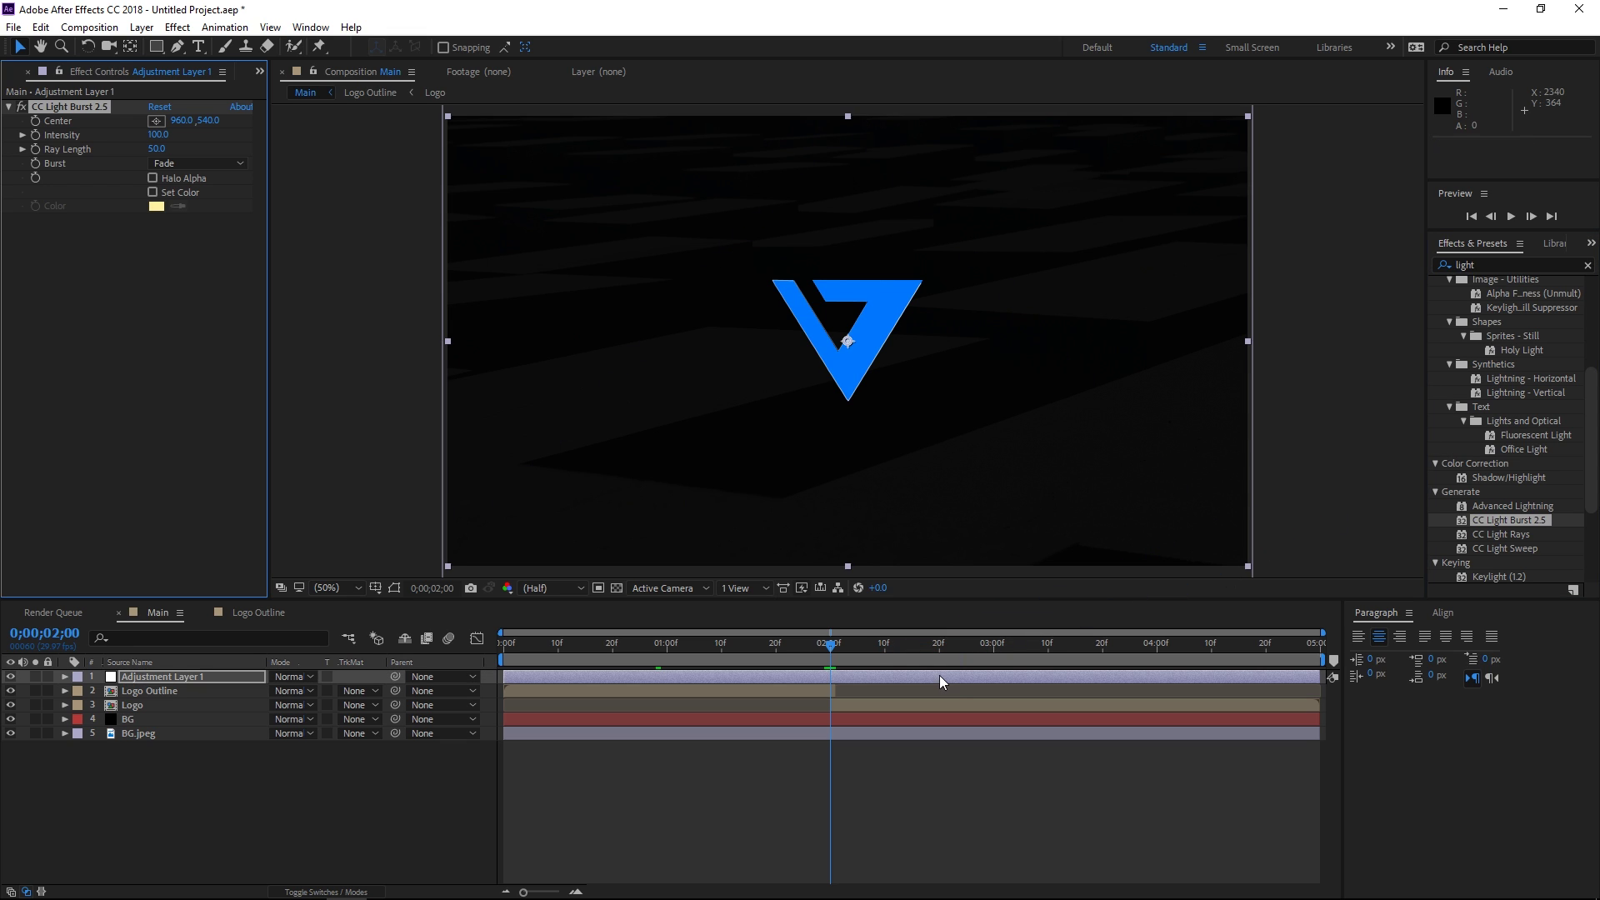
# Step: Set CC Light Burst Intensity to 150 and Ray Length to 200, keyframing Intensity at 2;00
pyautogui.click(1587, 265)
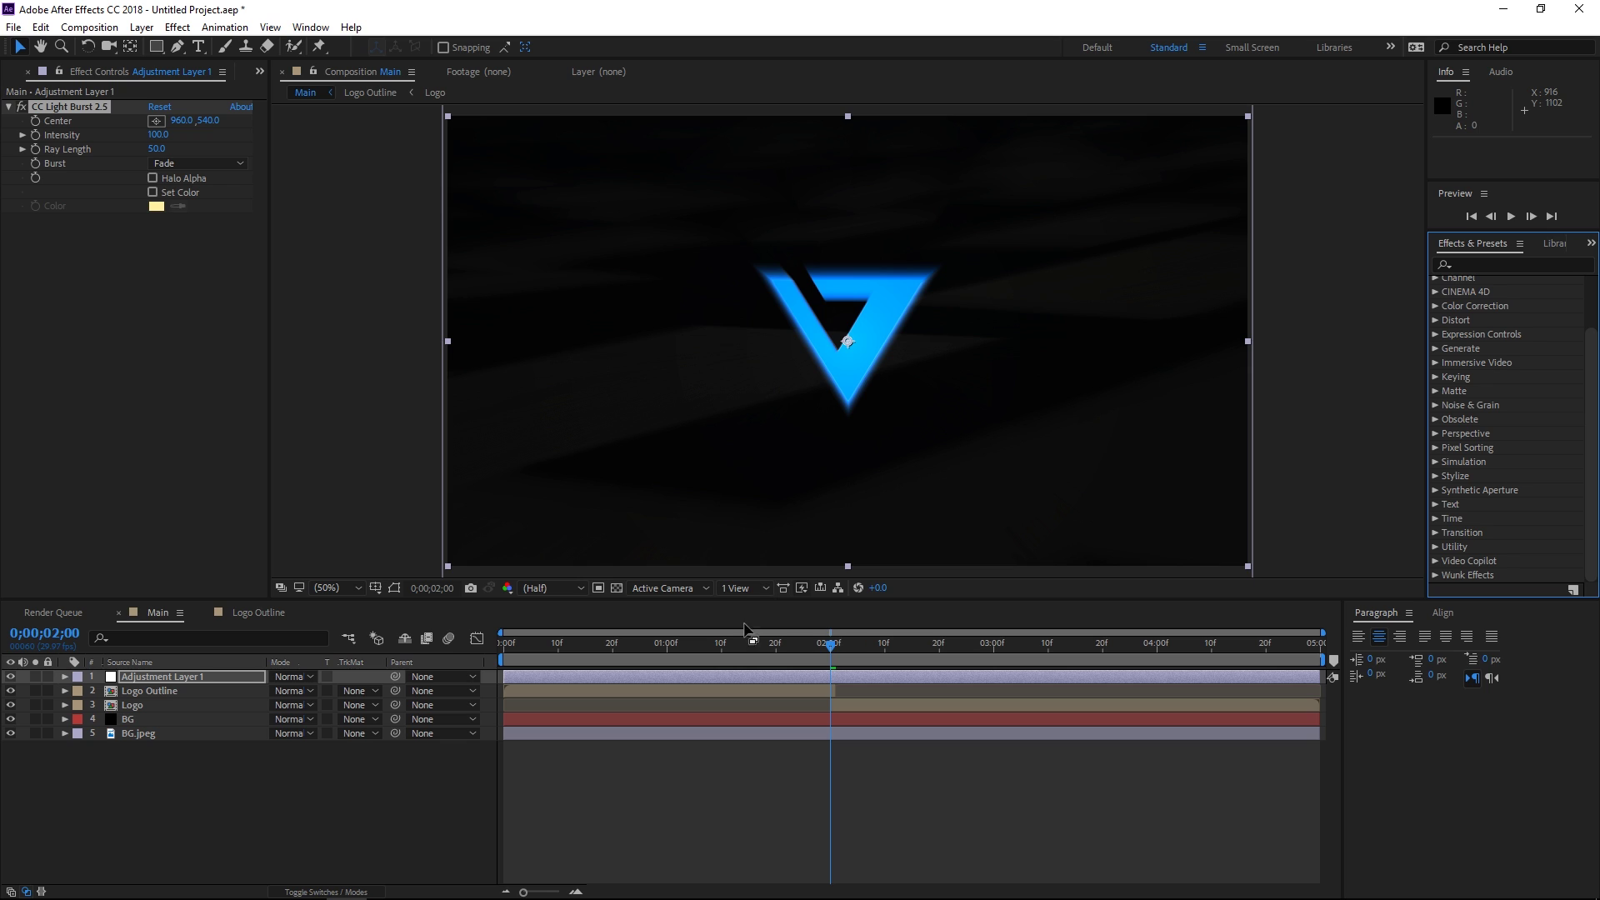
pyautogui.click(157, 135)
pyautogui.write('15')
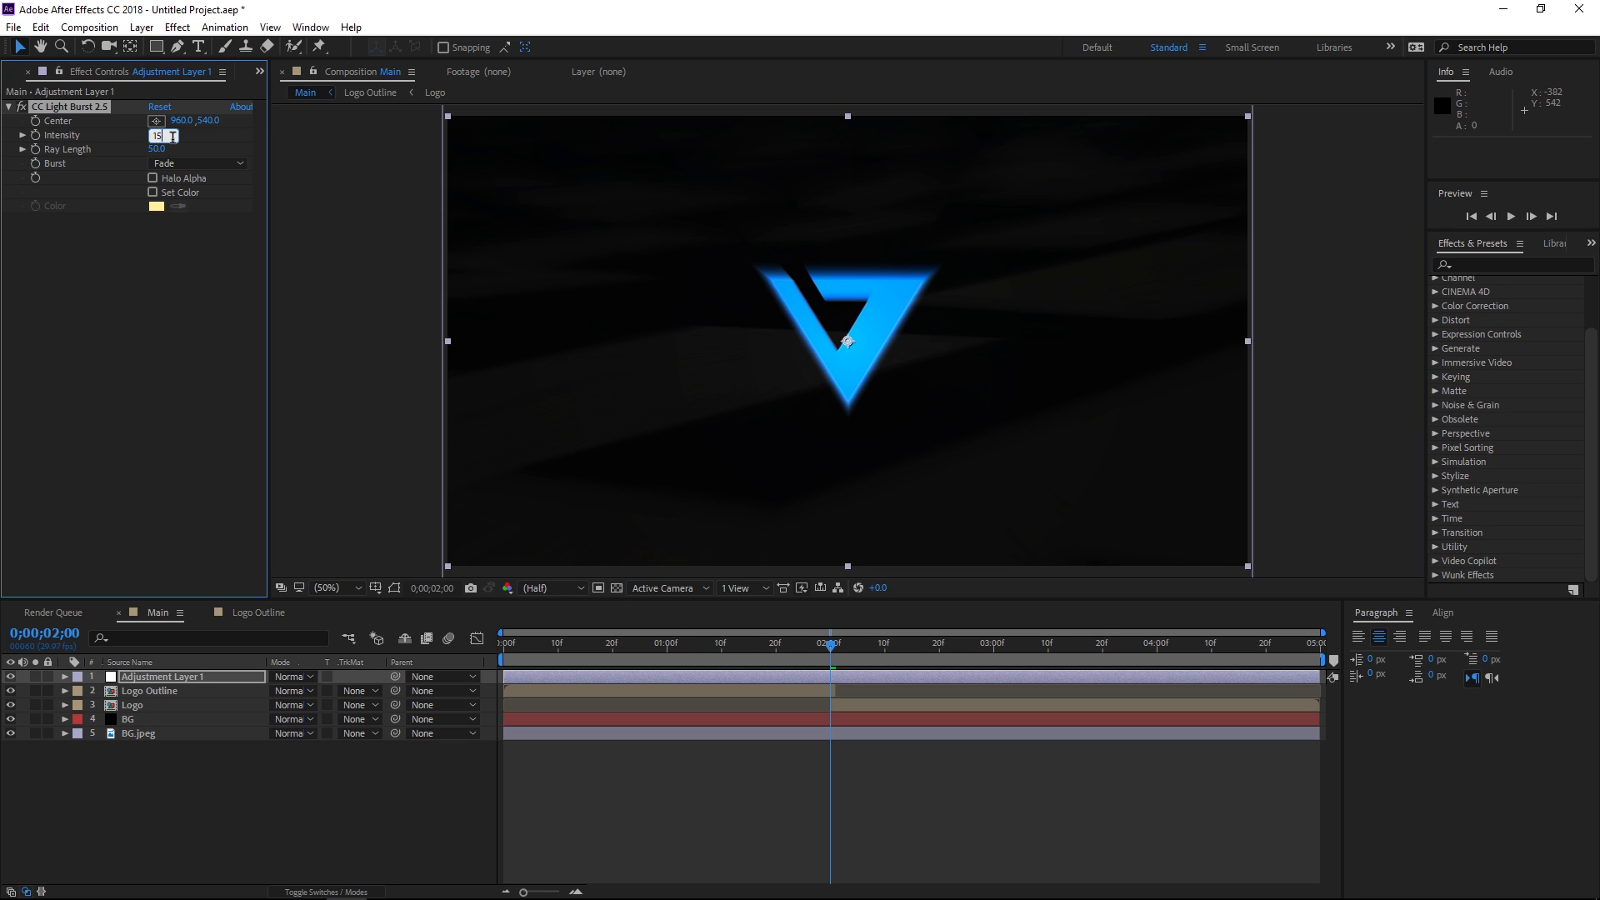
pyautogui.write('0')
pyautogui.press('Return')
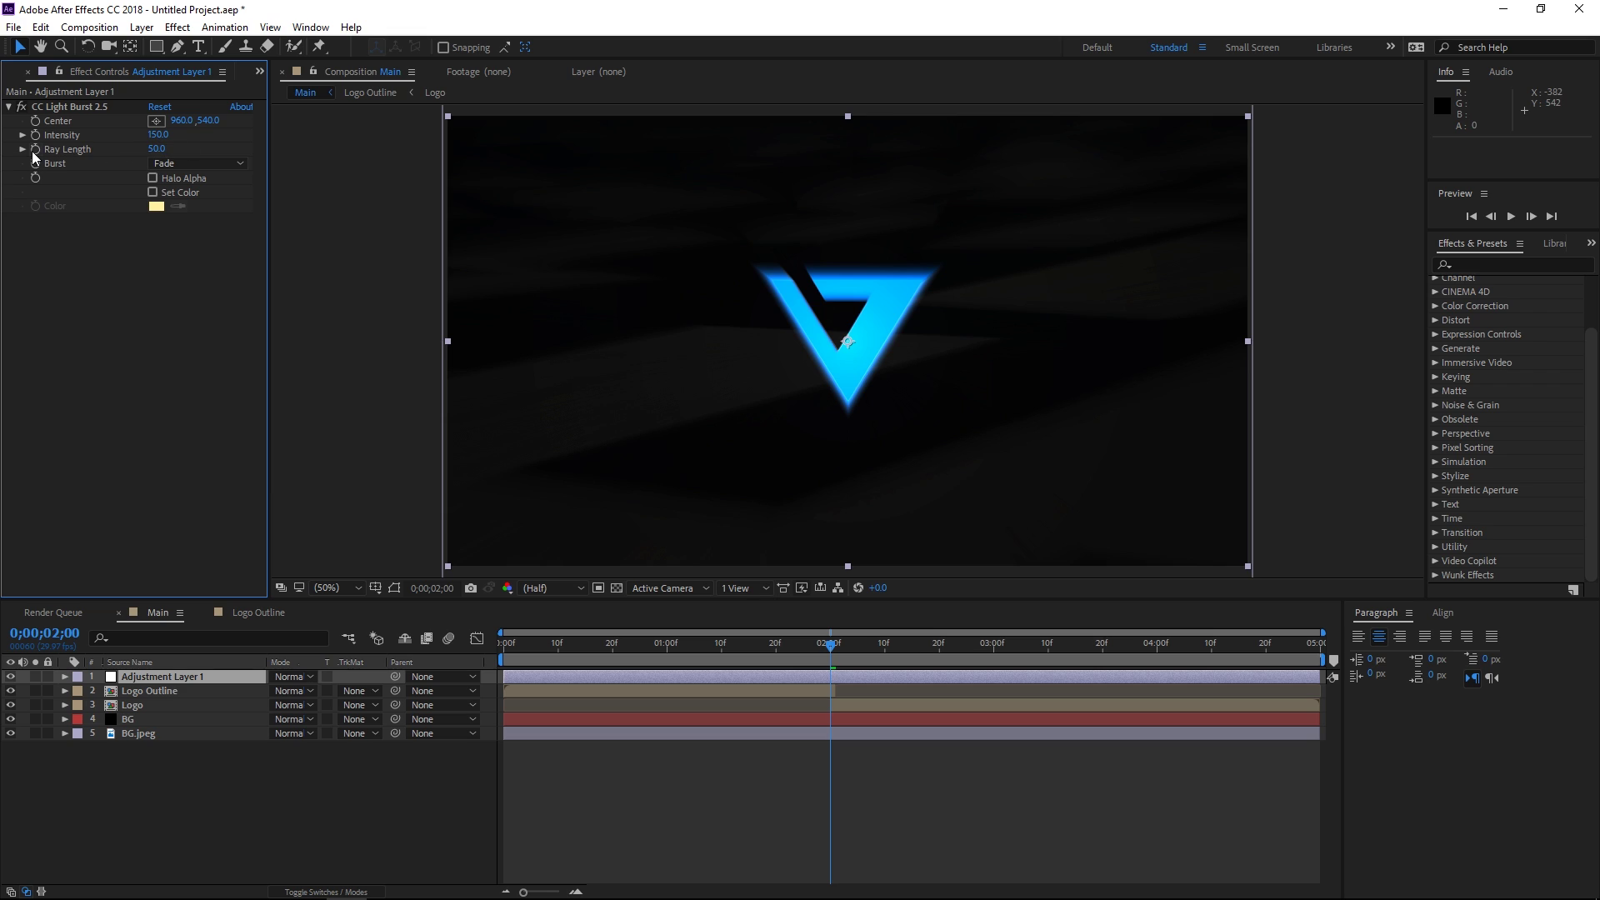
pyautogui.click(151, 150)
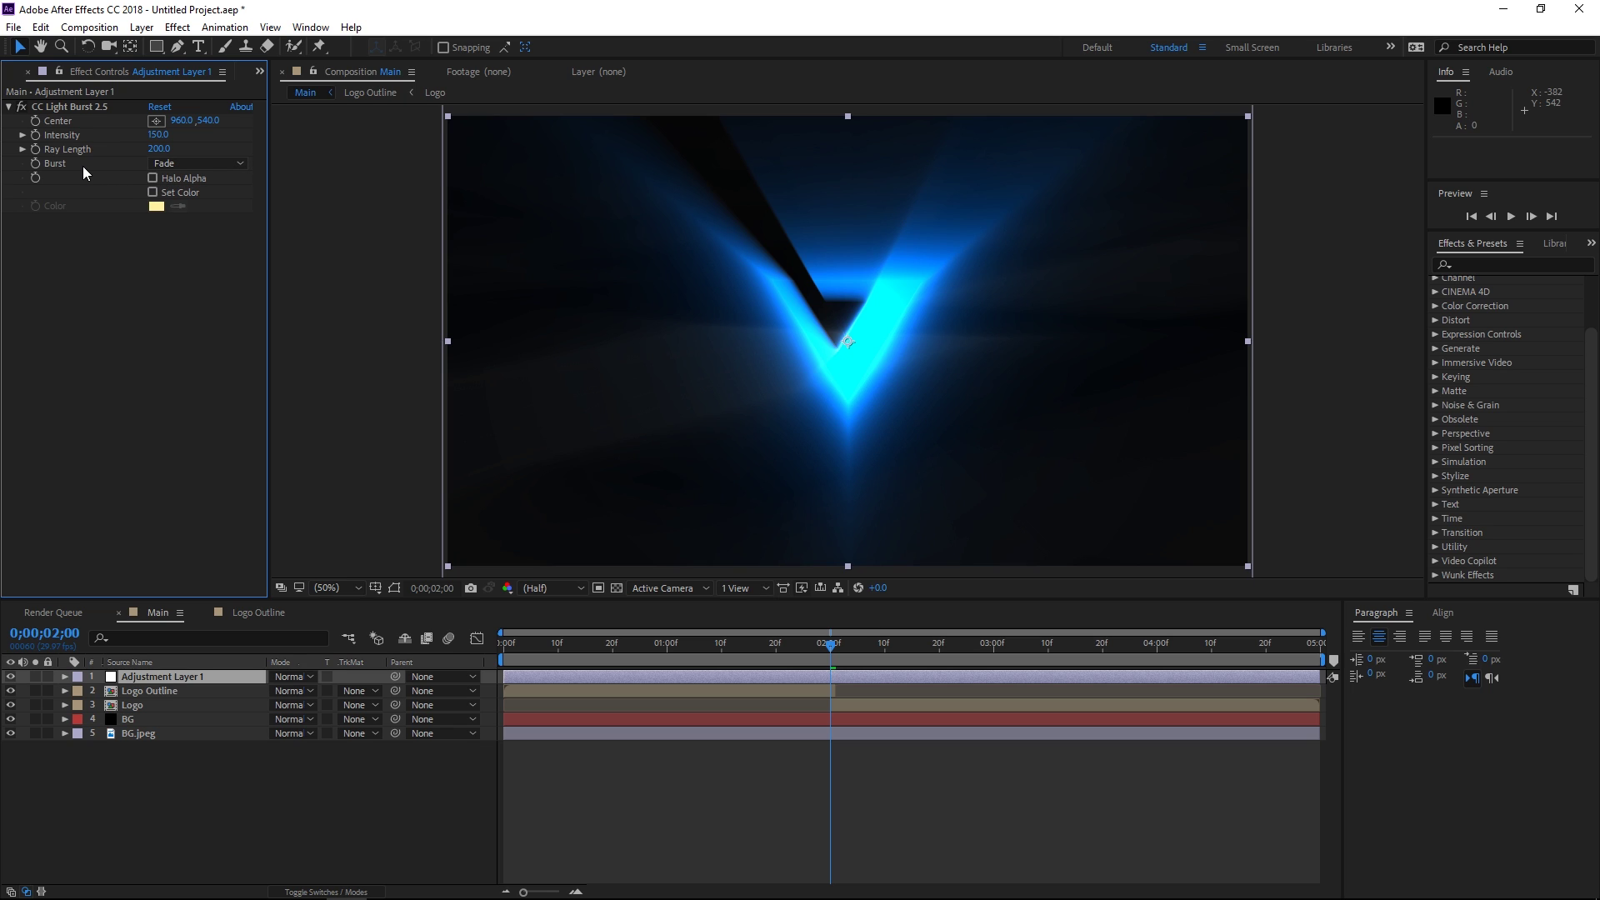
pyautogui.click(36, 149)
# Step: Keyframe Ray Length at 2;00, then set Intensity and Ray Length to 0 at 1;25
pyautogui.click(35, 135)
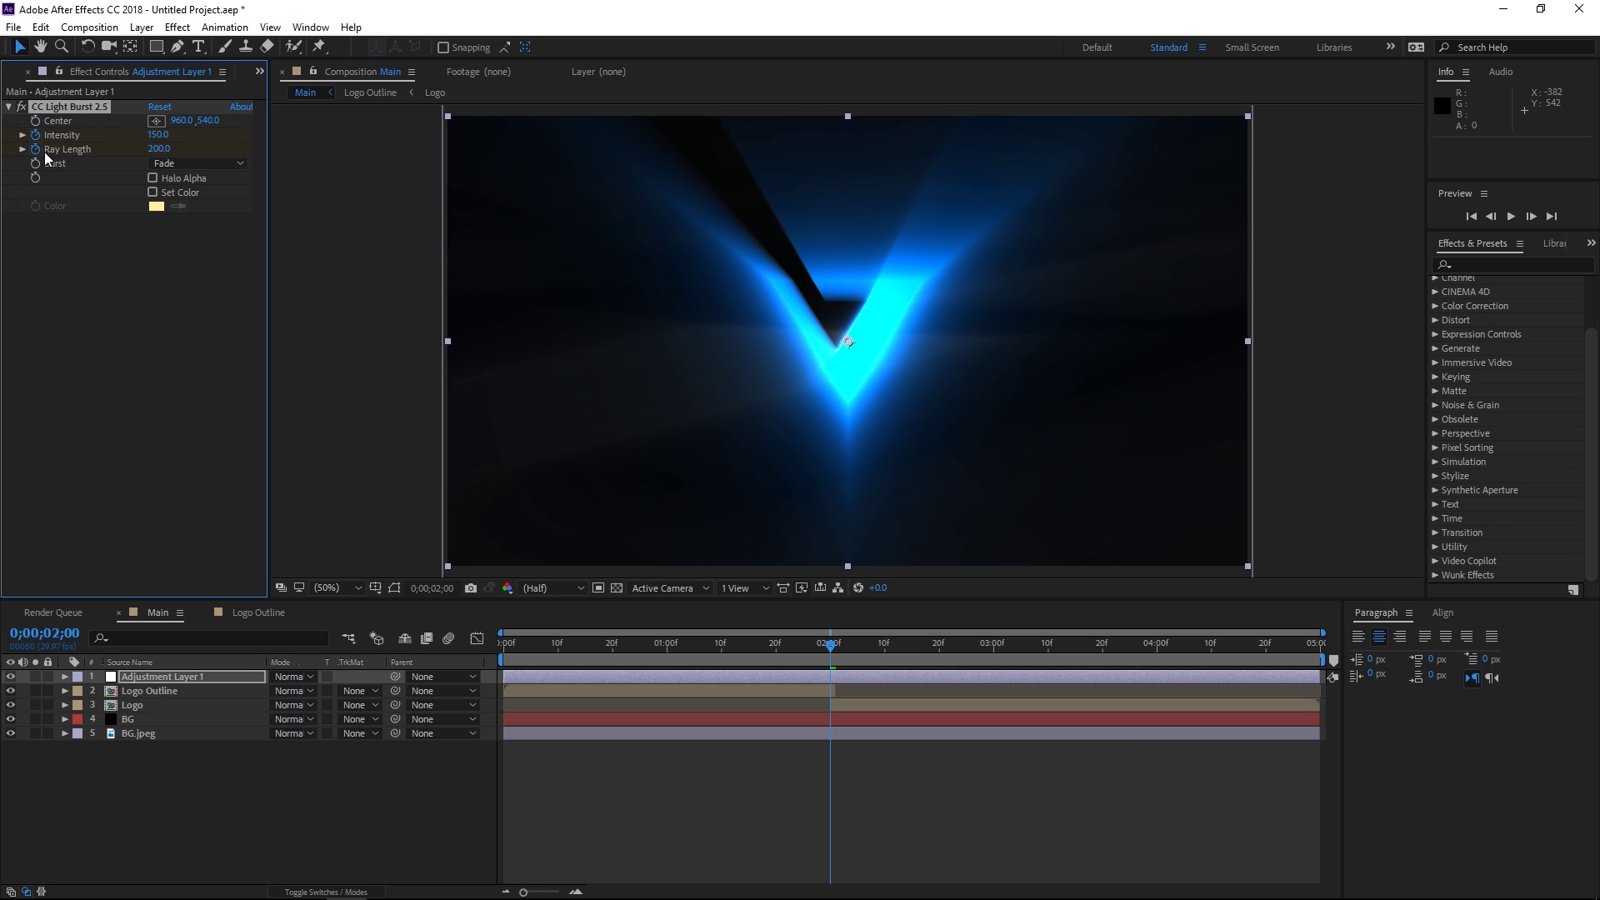
pyautogui.press('u')
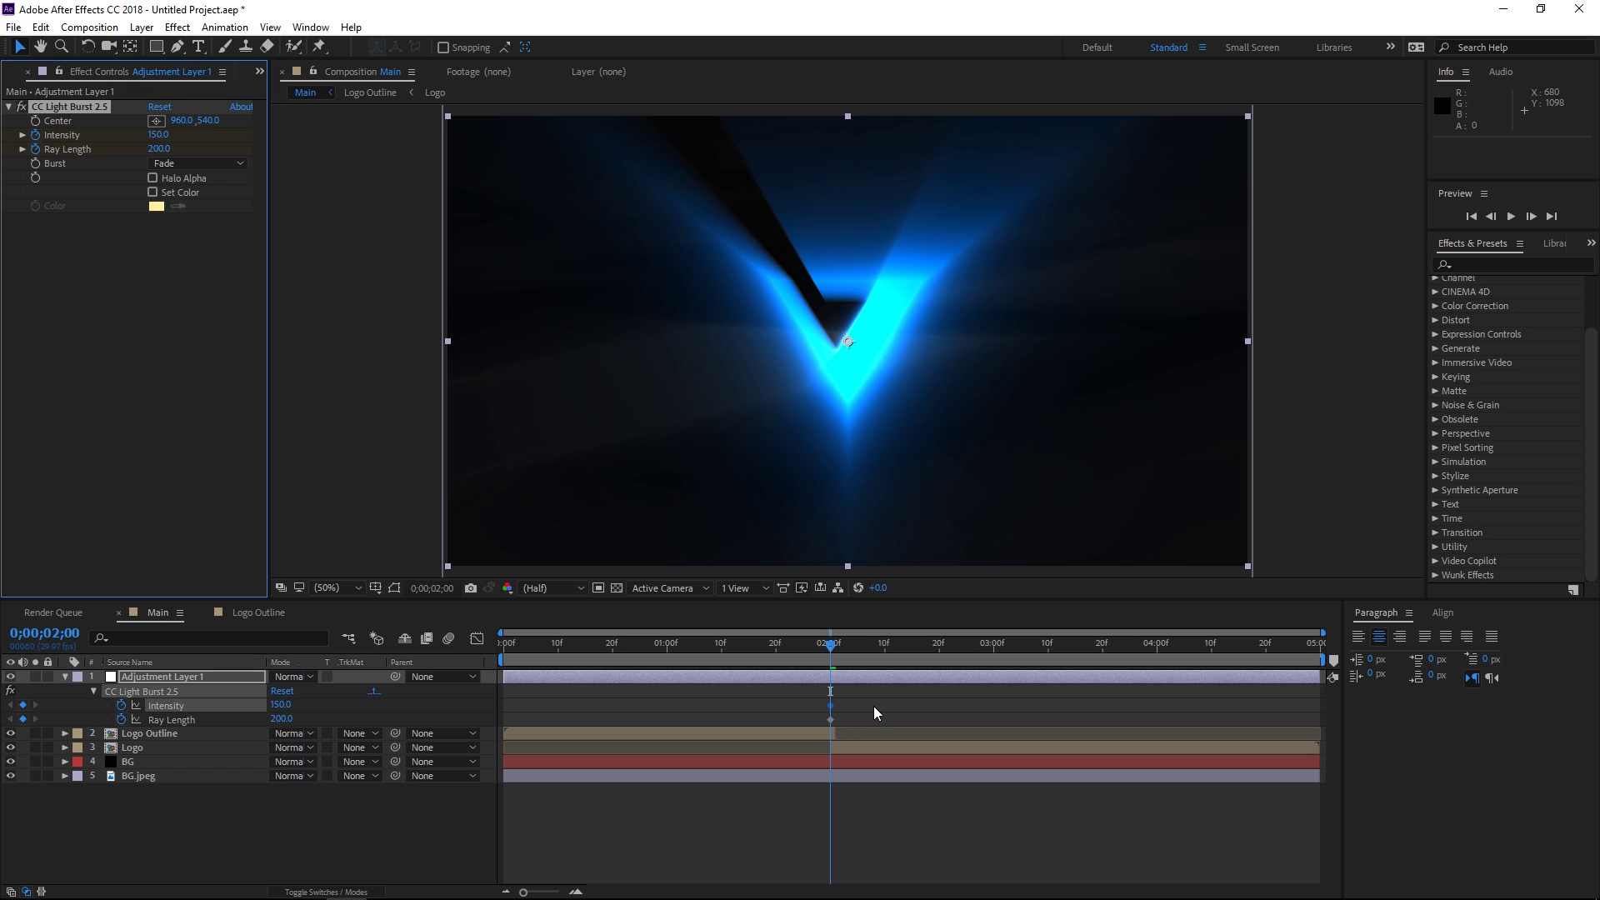
pyautogui.press('pageup')
pyautogui.press('pageup')
pyautogui.press('pageup')
pyautogui.press('pageup')
pyautogui.press('pageup')
pyautogui.moveTo(281, 704); pyautogui.dragTo(250, 705)
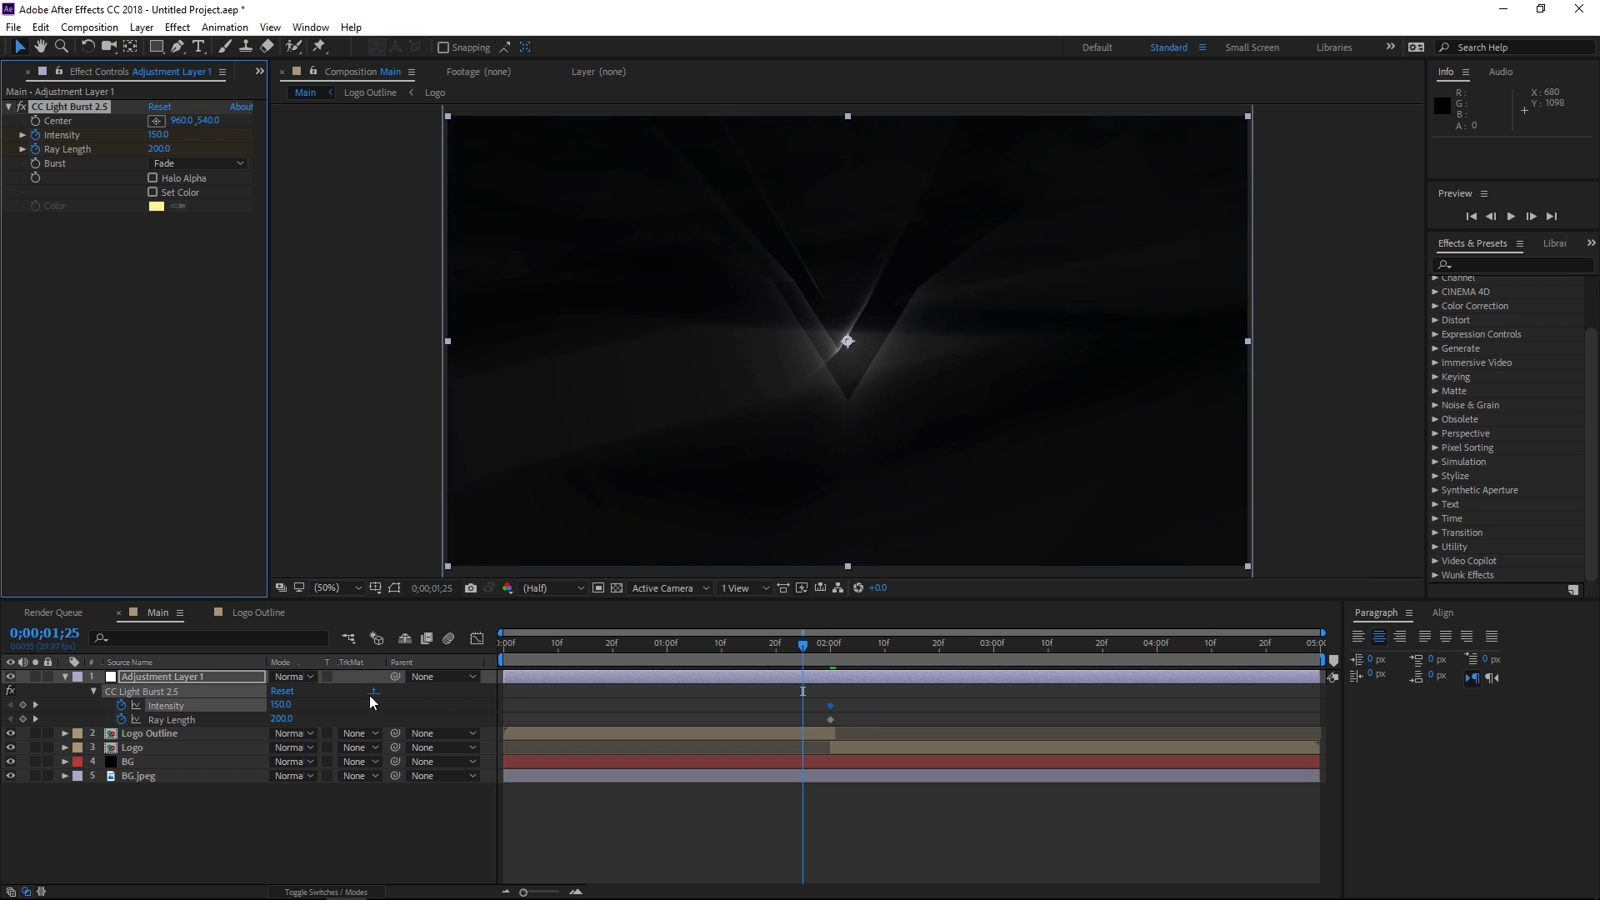
pyautogui.click(283, 719)
pyautogui.write('0')
pyautogui.press('Return')
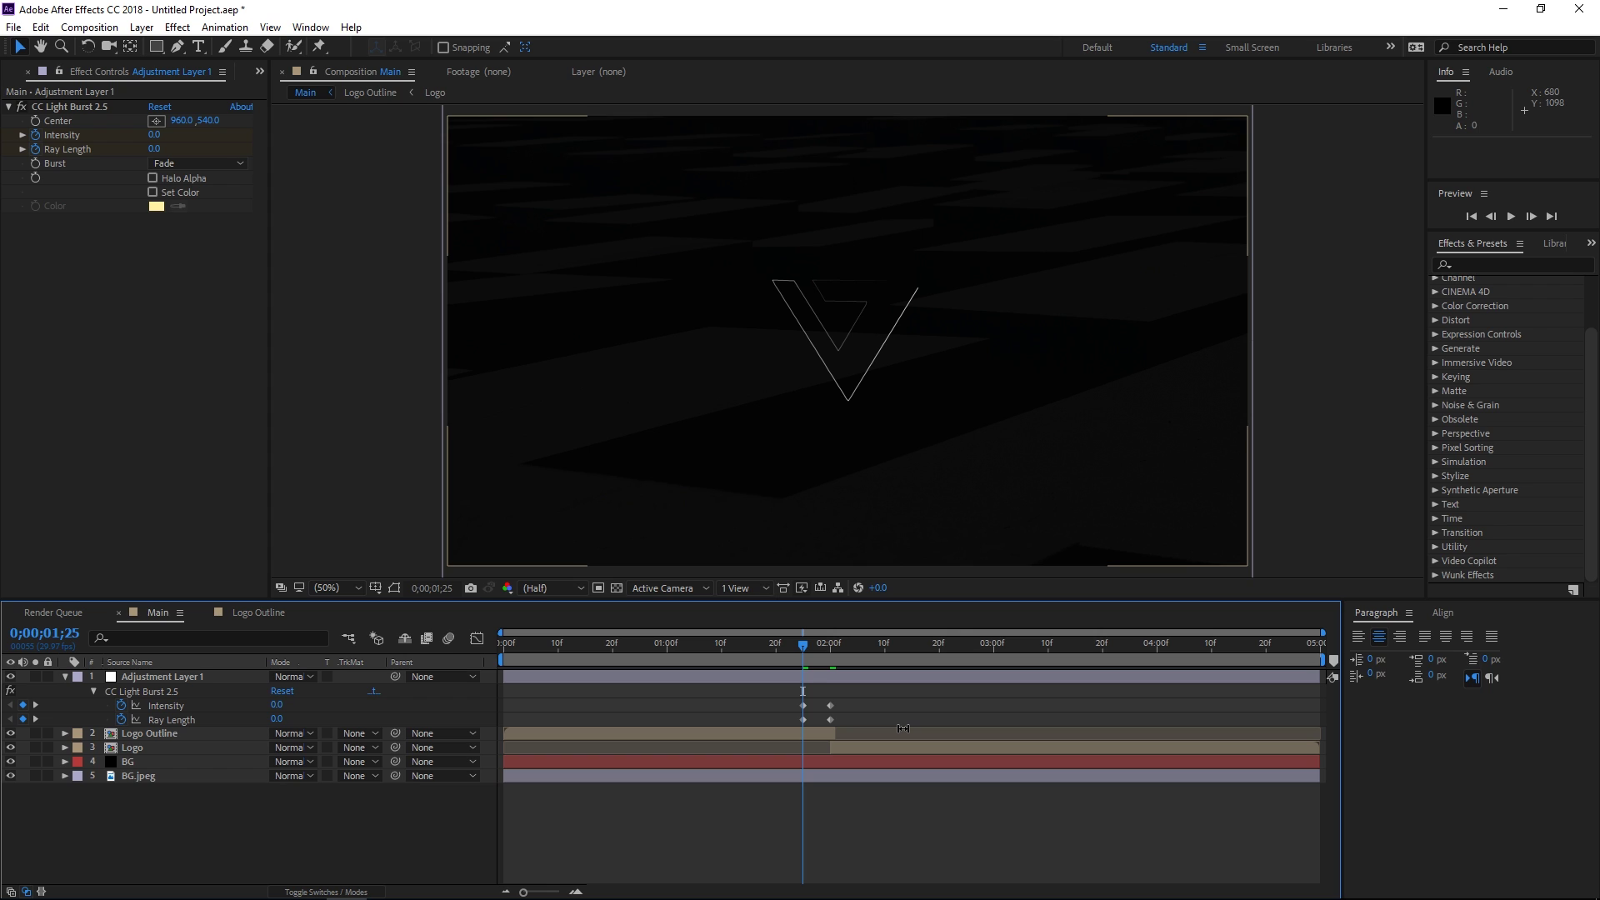
pyautogui.press('space')
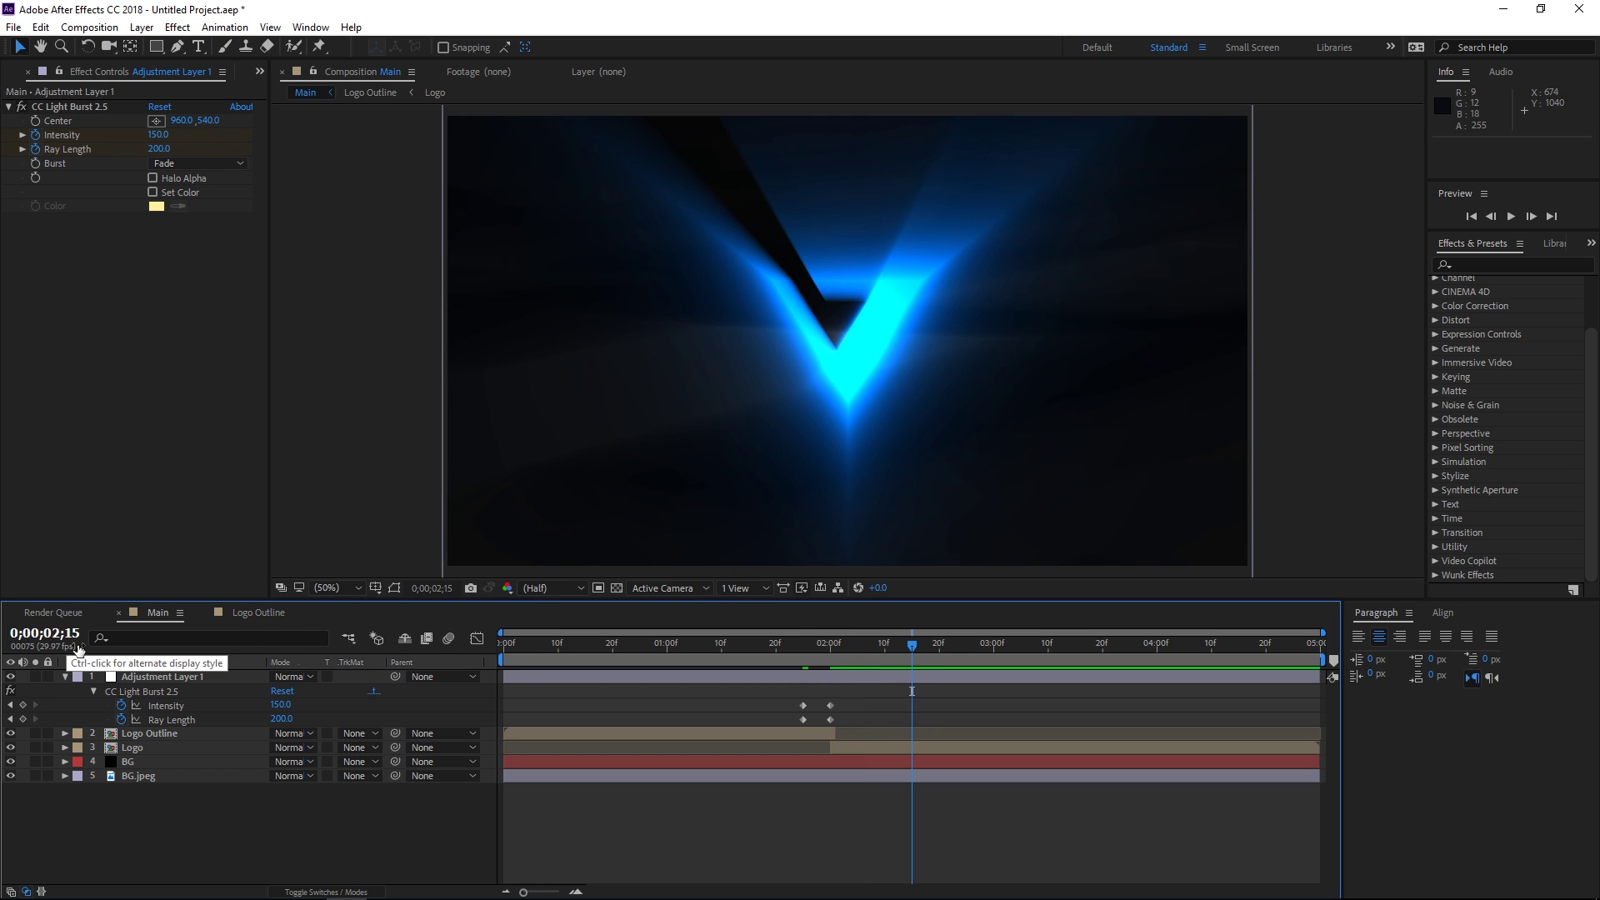
# Step: Set Intensity and Ray Length back to 0 at 2;15 so the burst fades out
pyautogui.click(155, 135)
pyautogui.write('0')
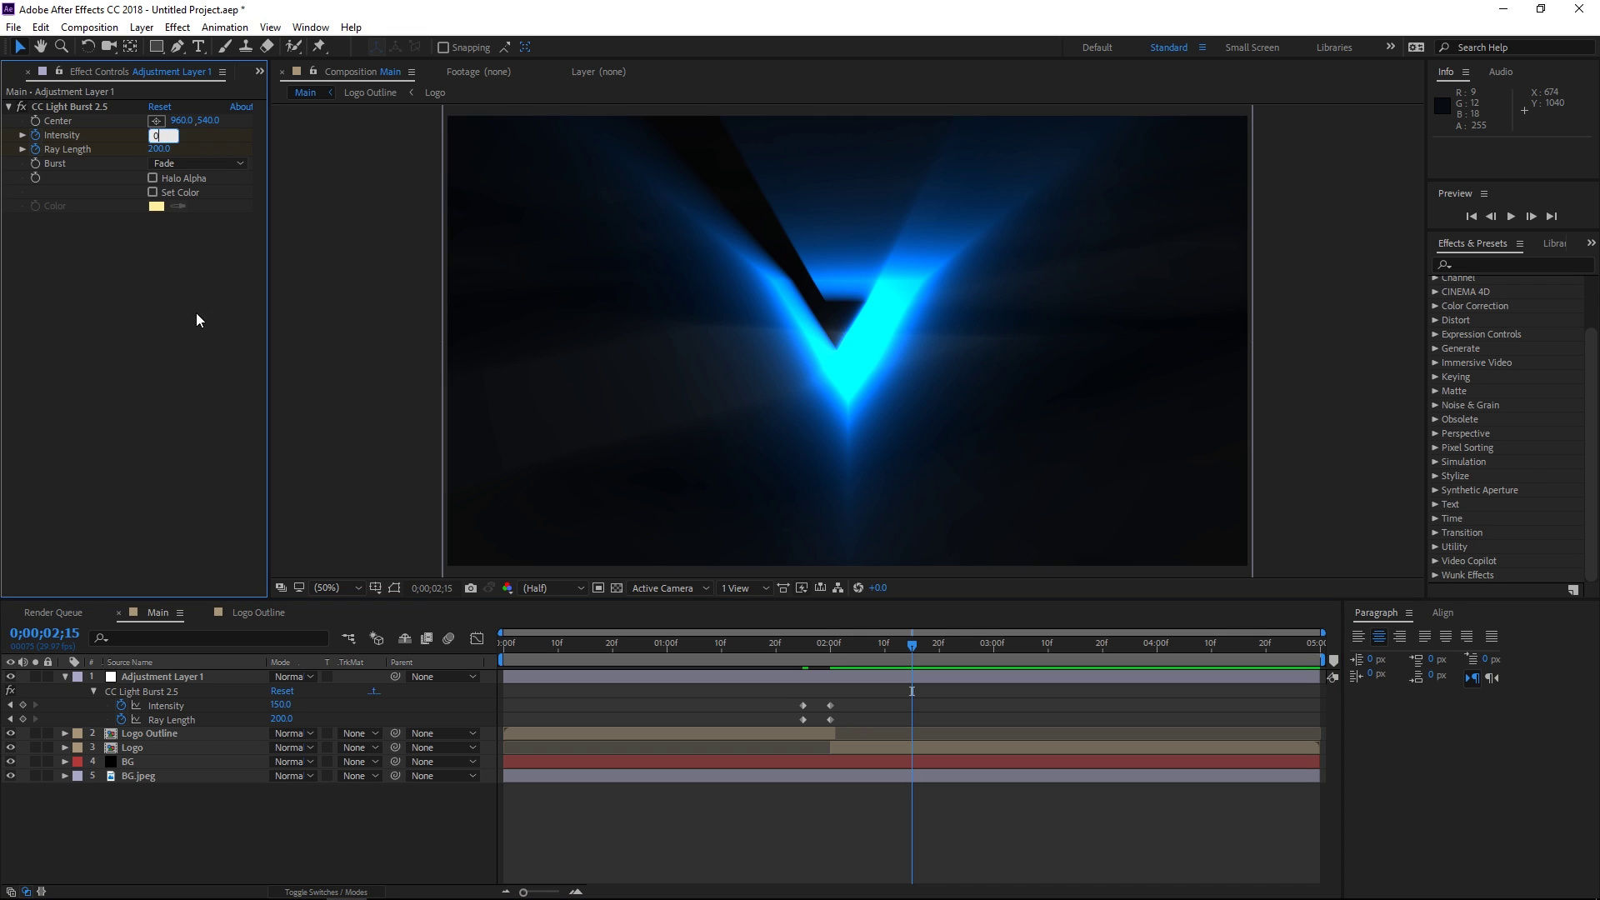
pyautogui.press('Tab')
pyautogui.write('0')
pyautogui.press('Return')
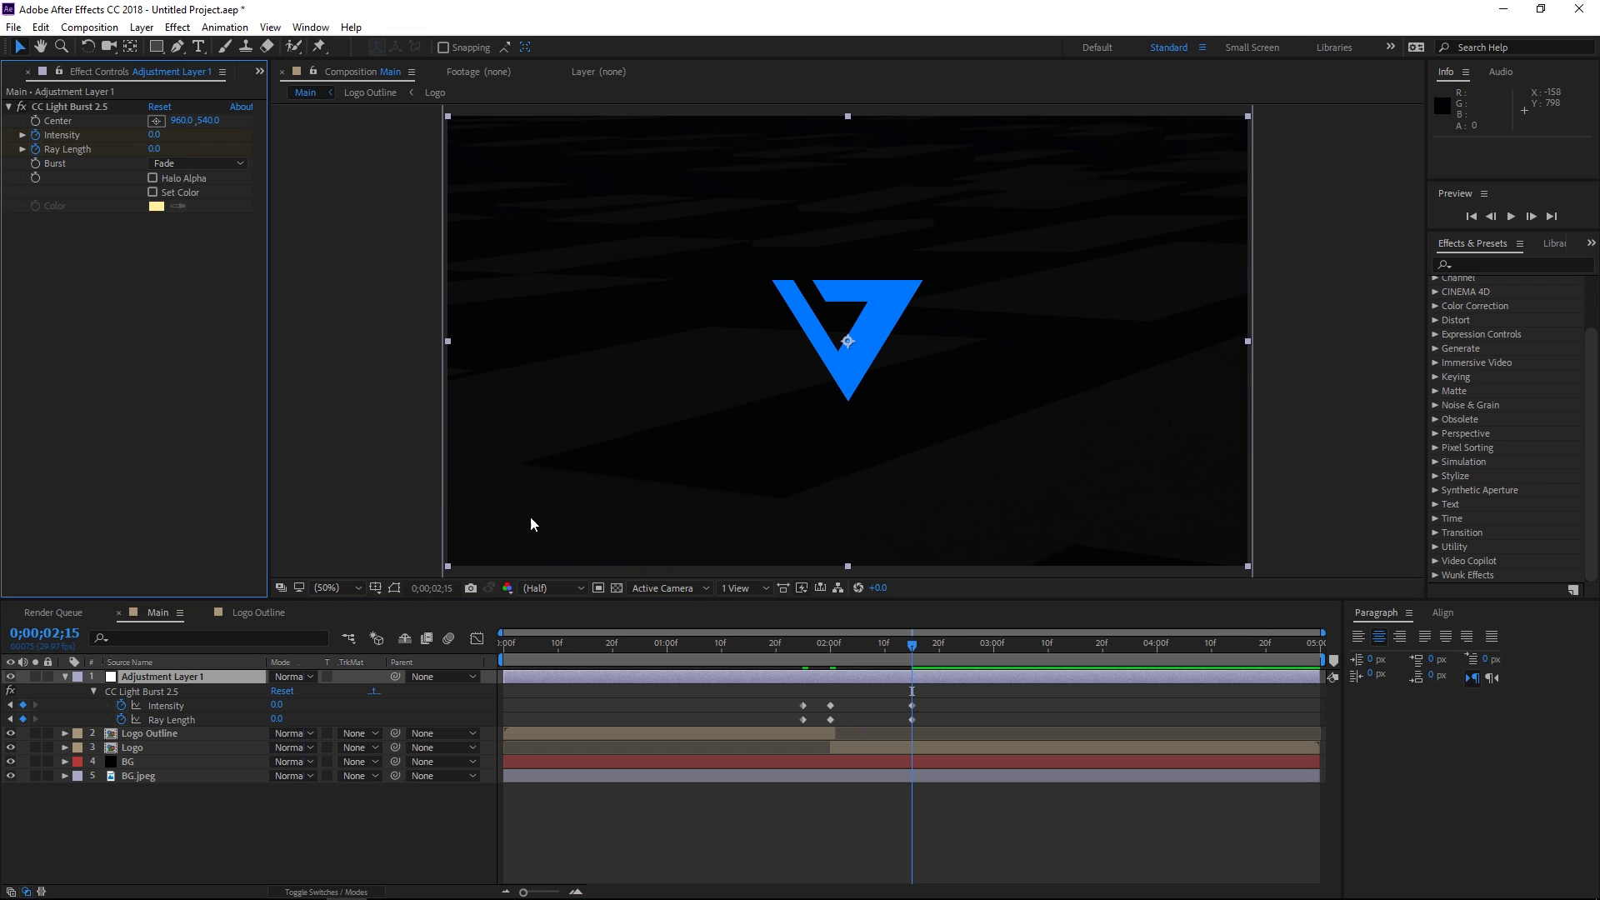
pyautogui.click(774, 656)
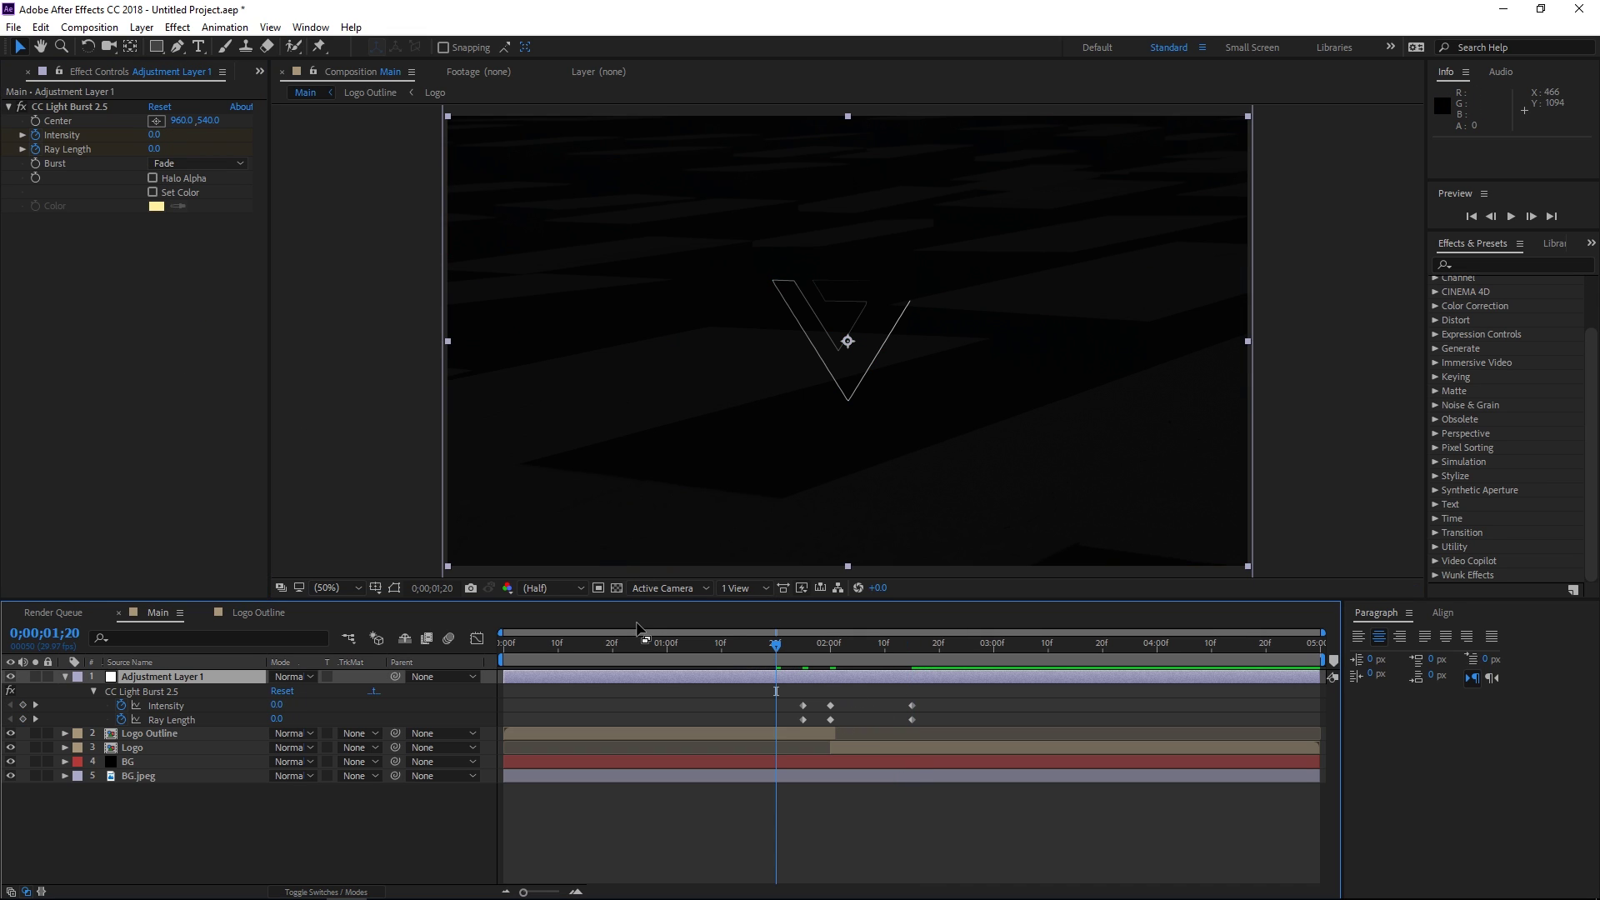
# Step: Preview the reveal, then apply Easy Ease to all six Intensity and Ray Length keyframes
pyautogui.press('space')
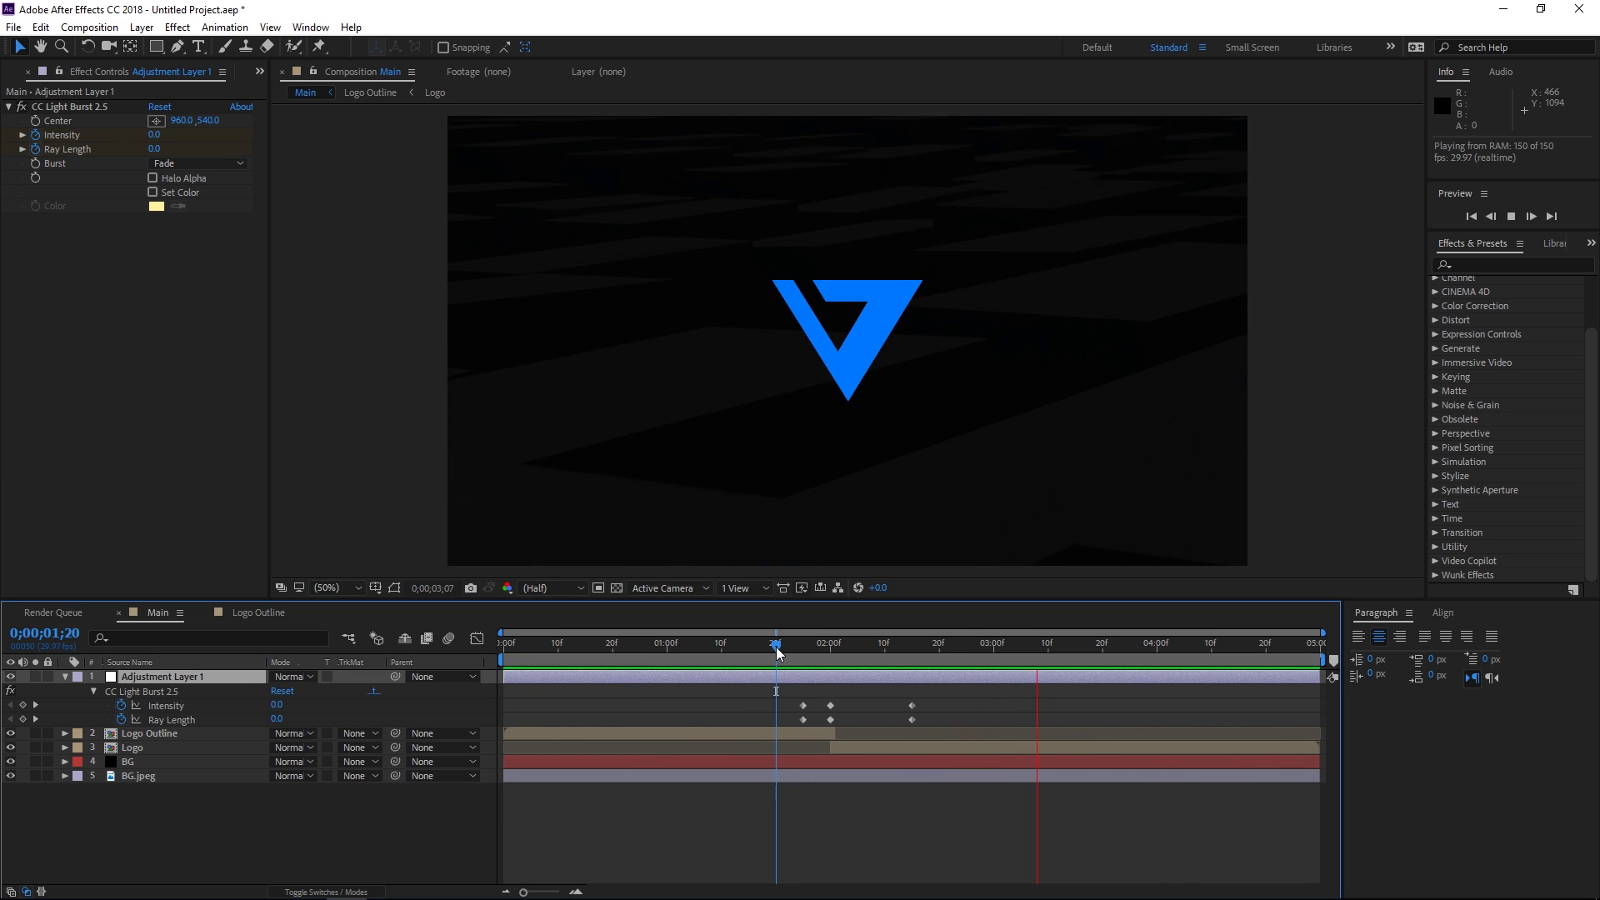
pyautogui.press('space')
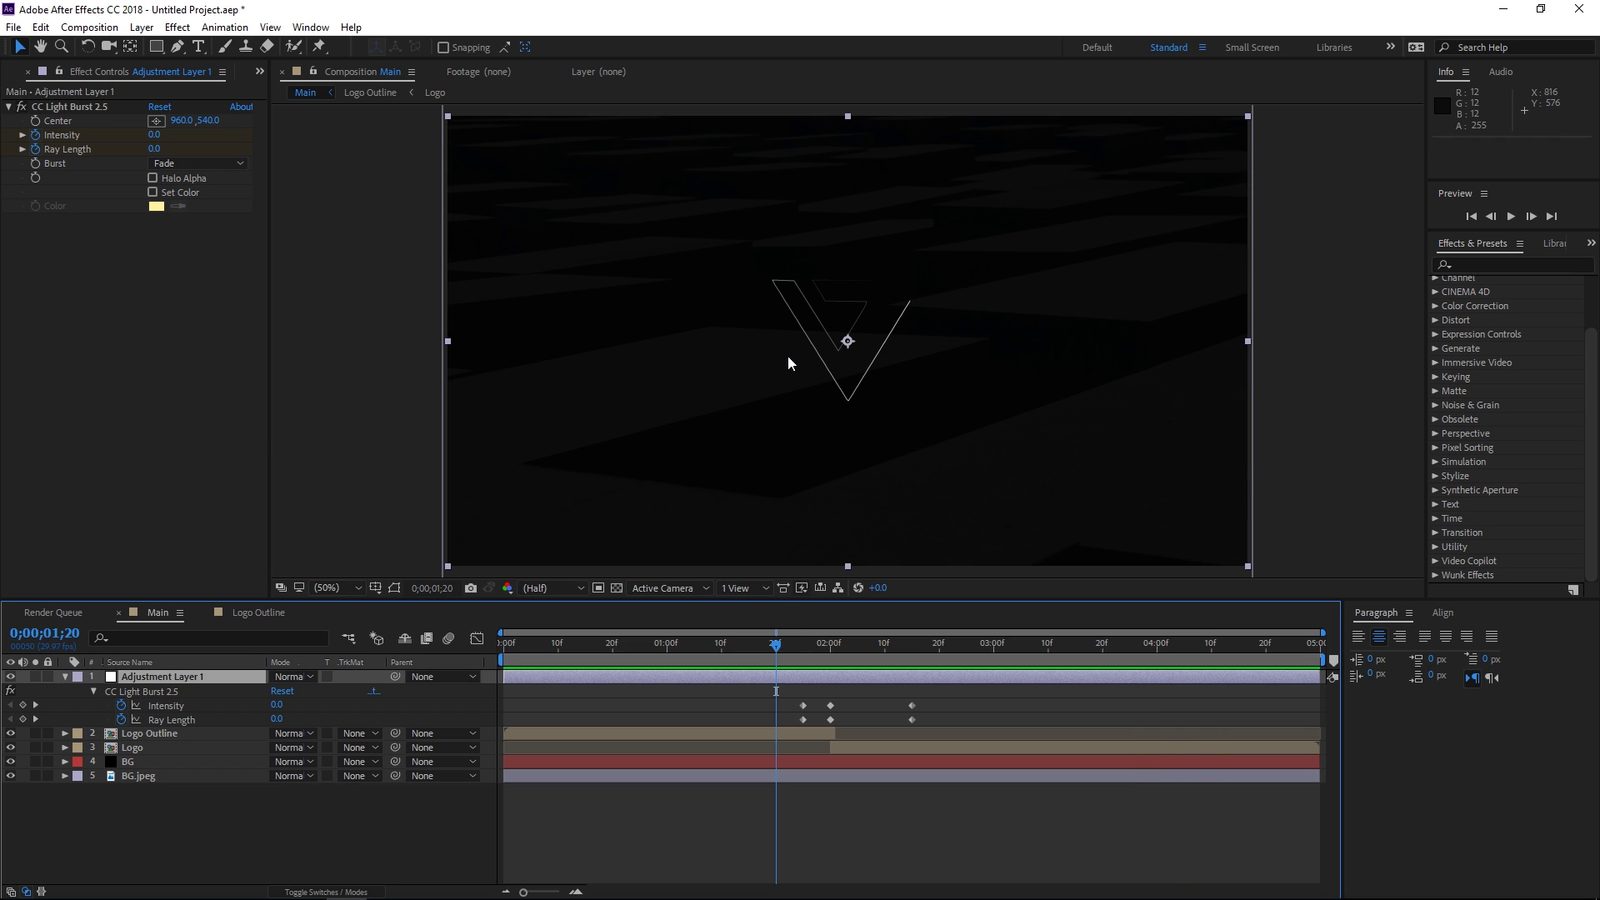
pyautogui.moveTo(788, 693); pyautogui.dragTo(930, 717)
pyautogui.press('F9')
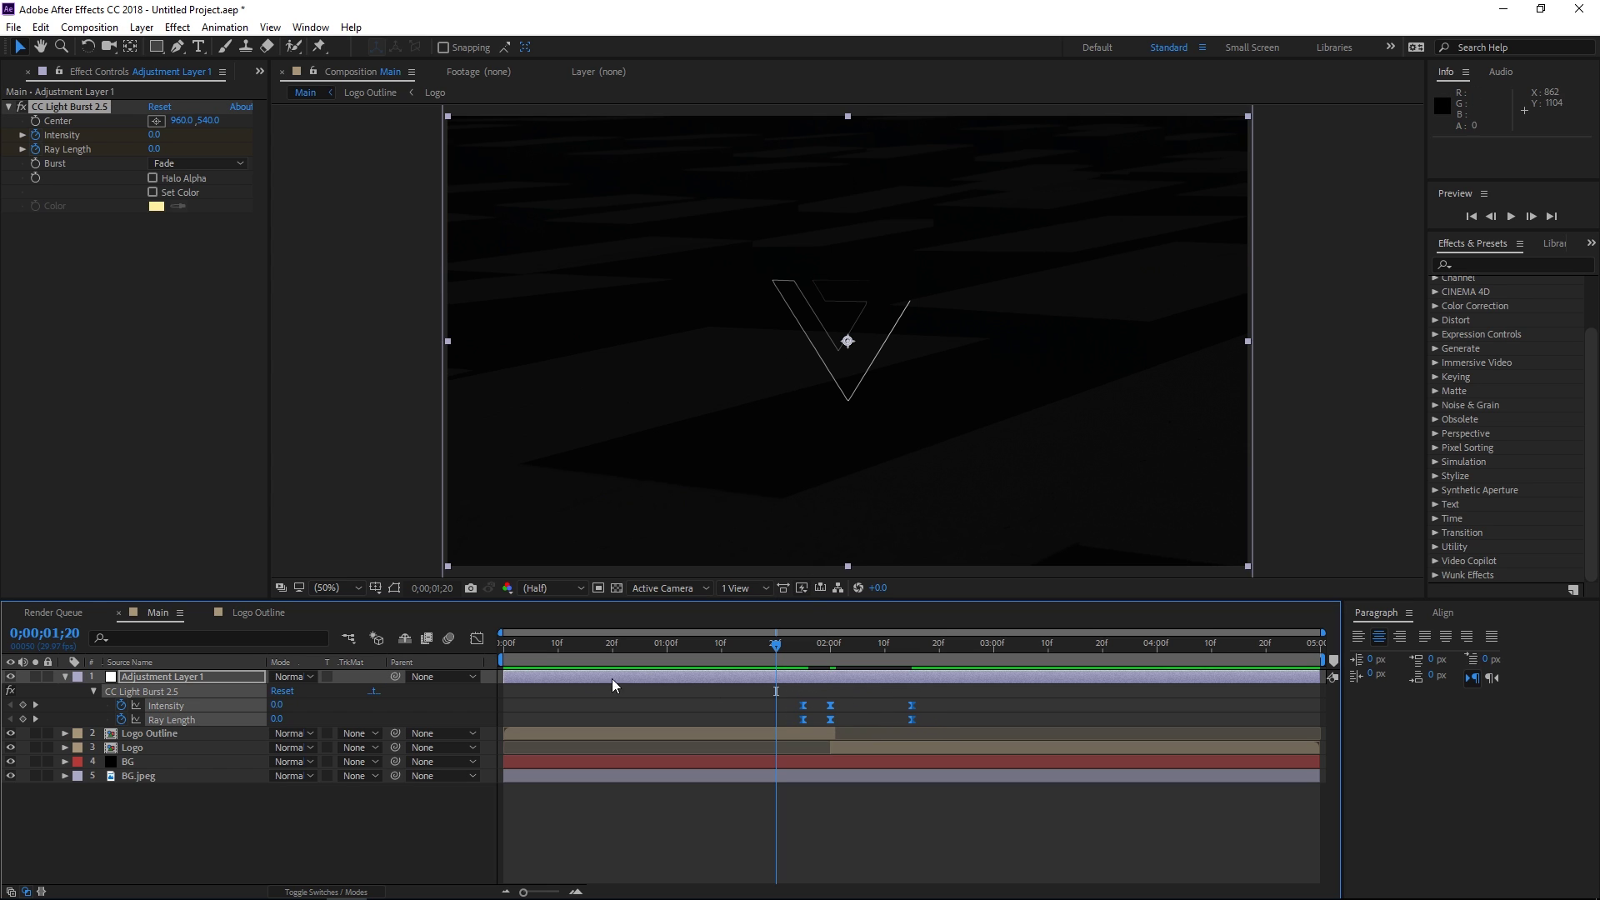
# Step: In the Graph Editor's speed graph, drag the Ray Length influence handles into a sharp spike
pyautogui.click(477, 638)
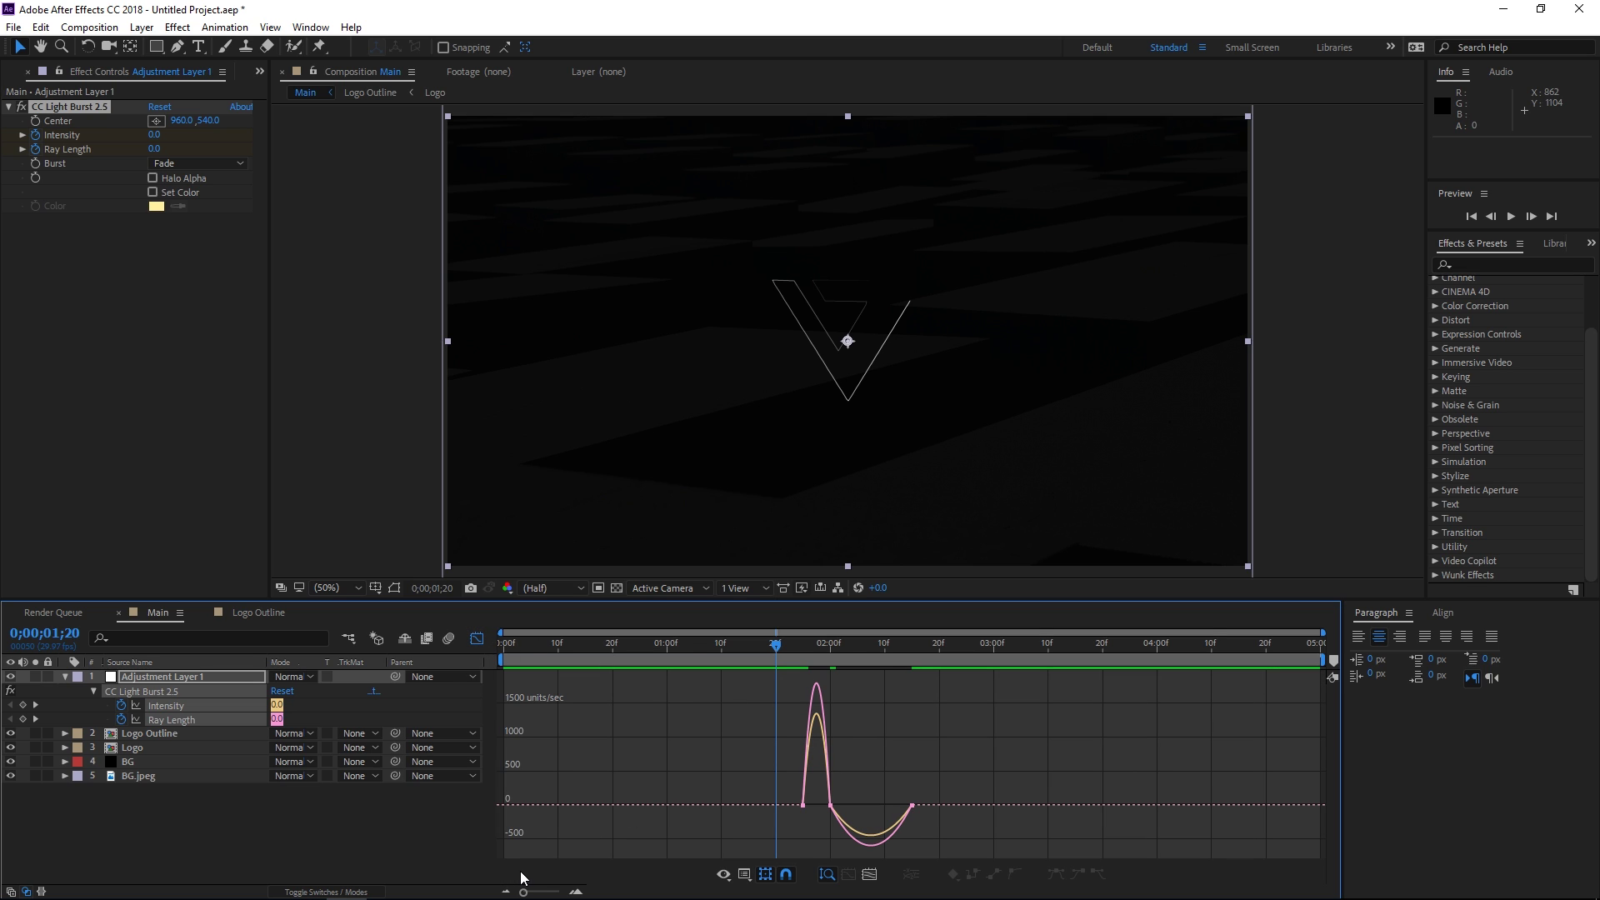
pyautogui.moveTo(522, 893); pyautogui.dragTo(544, 893)
pyautogui.moveTo(980, 774)
pyautogui.click(995, 691)
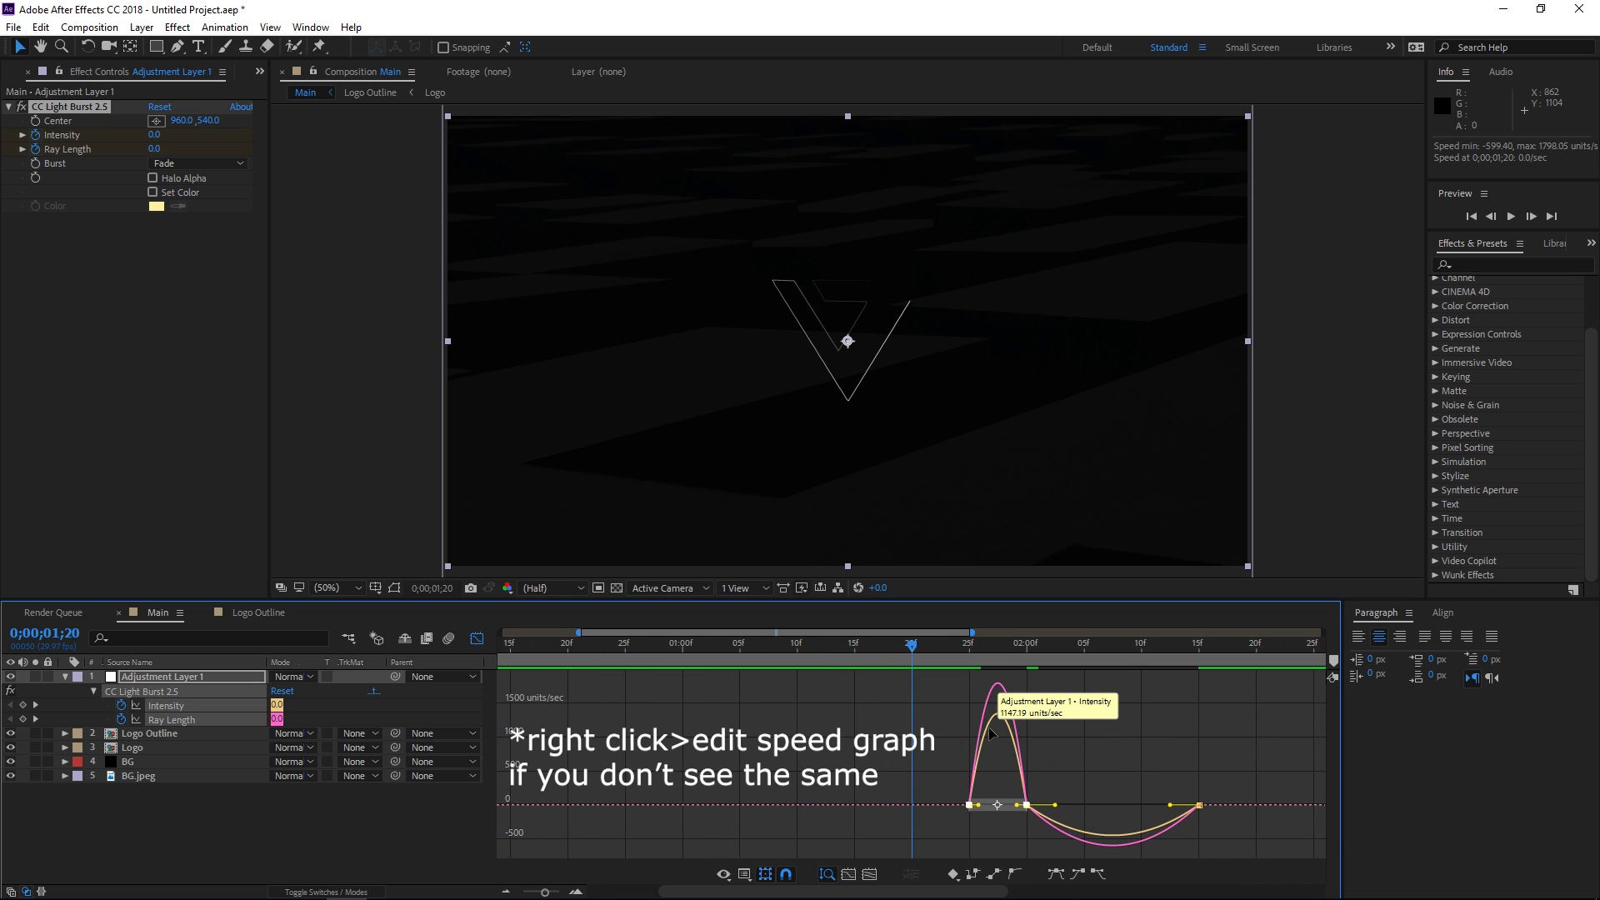
pyautogui.click(970, 807)
pyautogui.moveTo(971, 805)
pyautogui.mouseDown()
pyautogui.moveTo(1013, 803)
pyautogui.moveTo(997, 805)
pyautogui.mouseUp()
# Step: Turn the Intensity speed curve into a tall spike with less influence after the peak
pyautogui.click(975, 828)
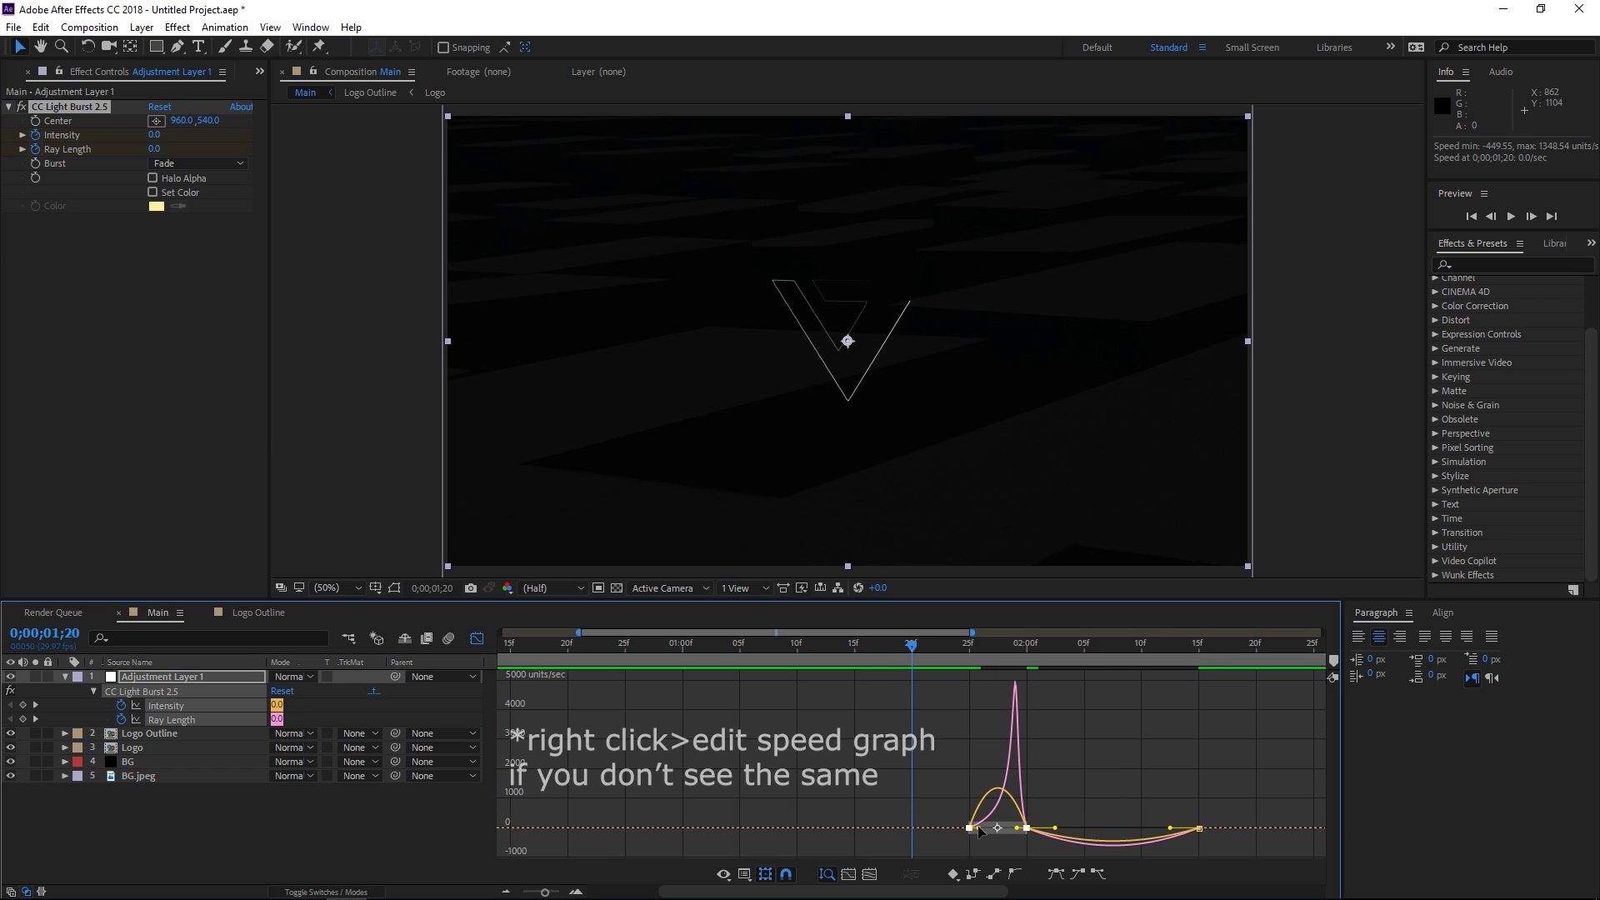
pyautogui.moveTo(979, 831); pyautogui.dragTo(1009, 742)
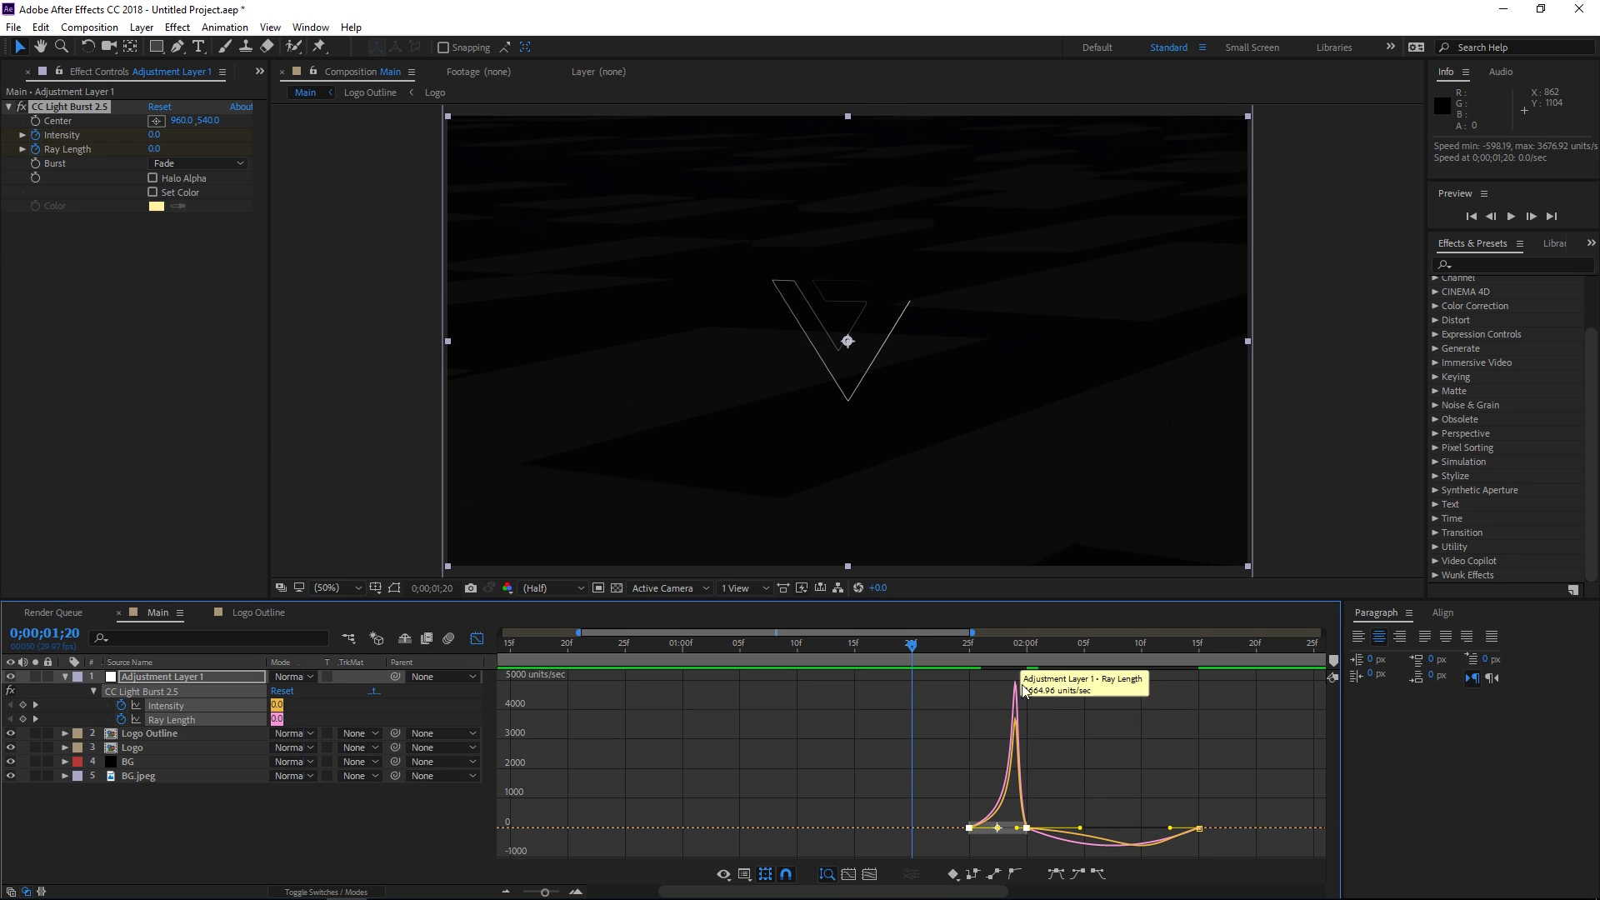
pyautogui.click(1054, 831)
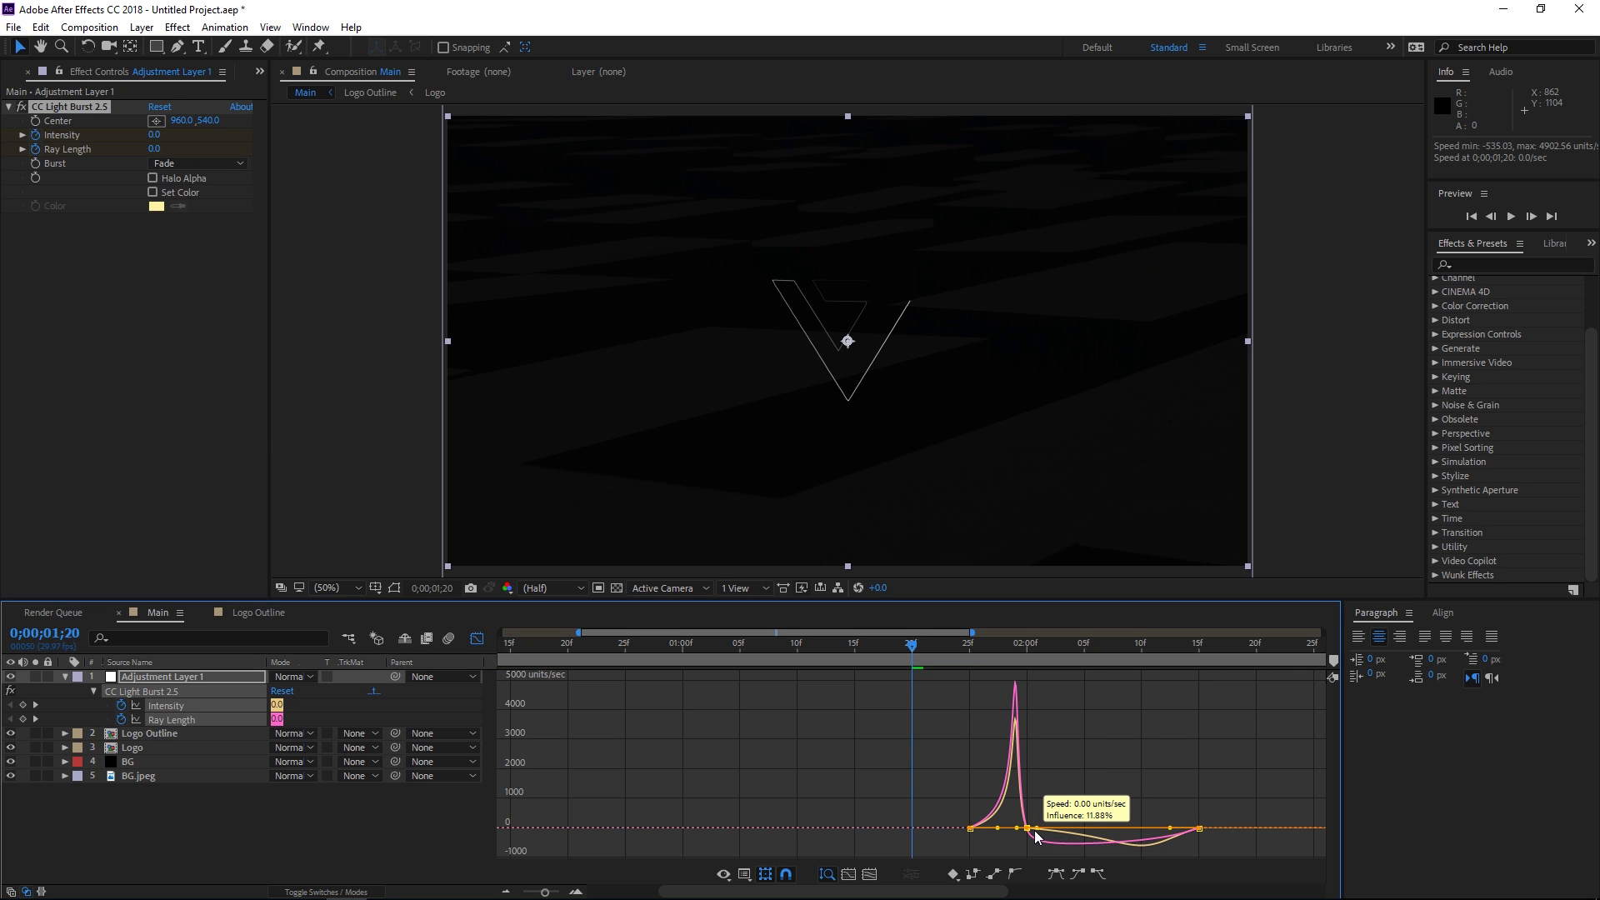
pyautogui.click(1055, 832)
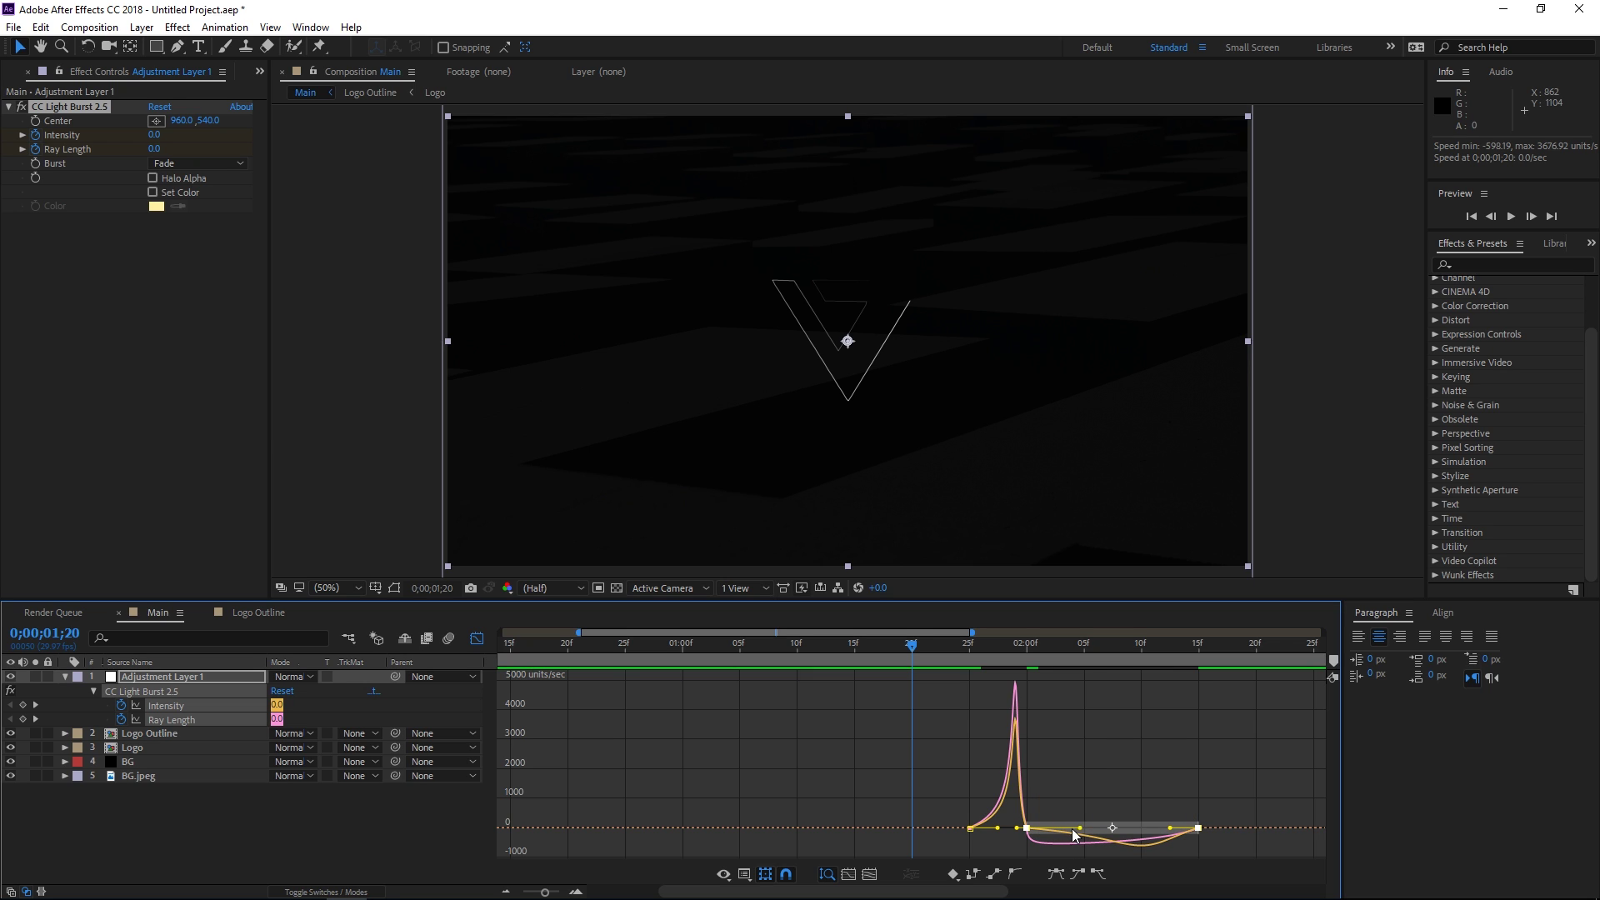
pyautogui.moveTo(1074, 832); pyautogui.dragTo(1031, 834)
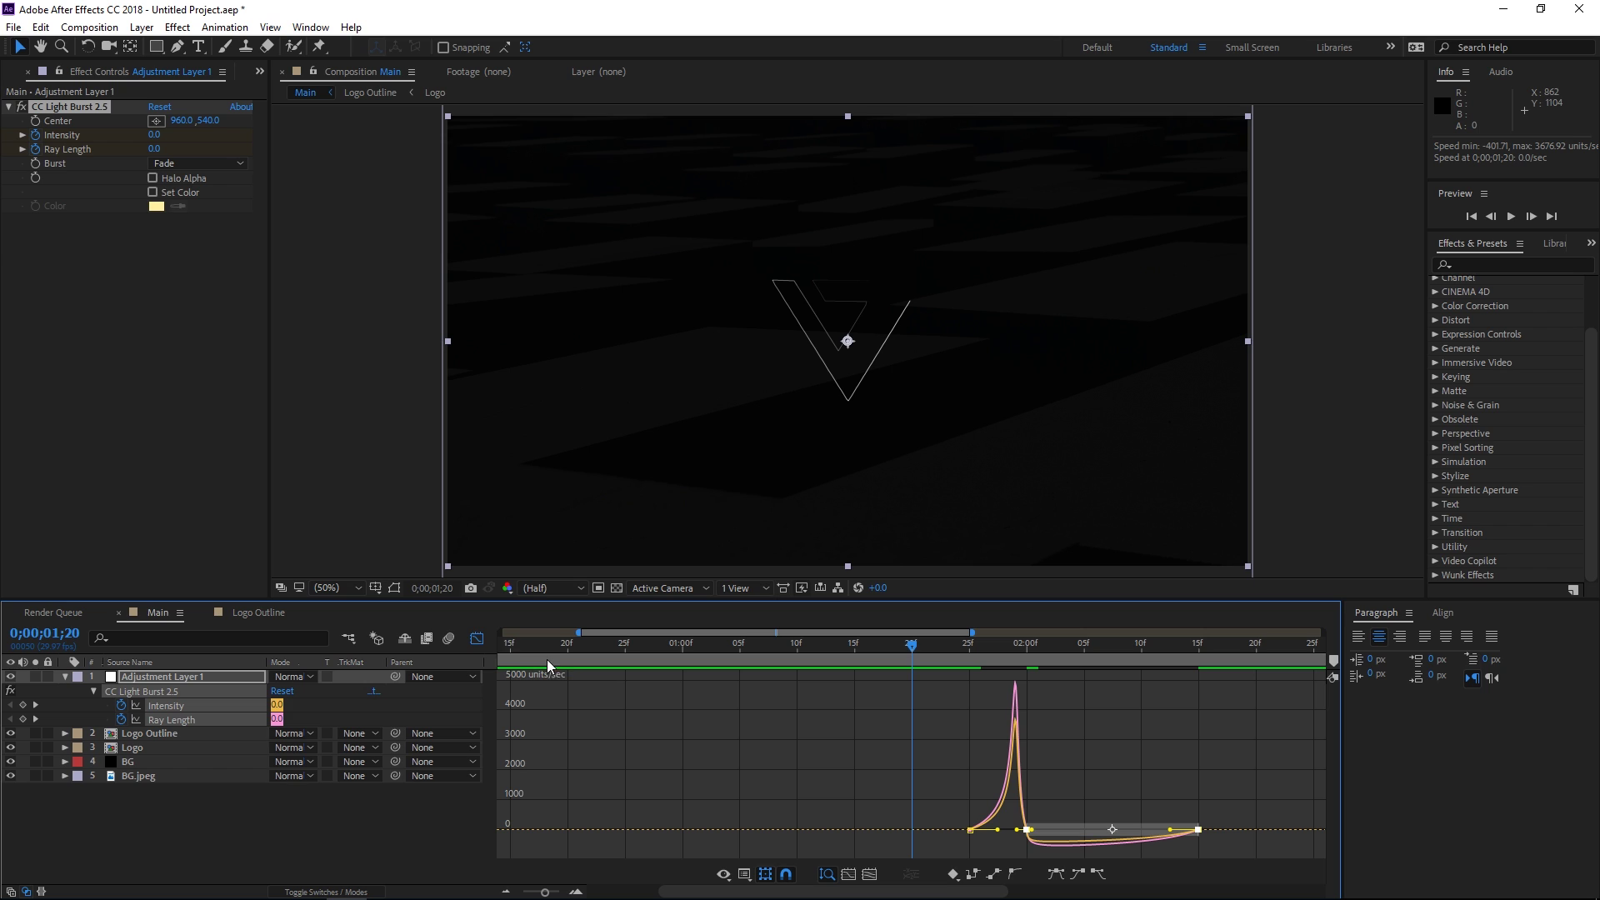
pyautogui.click(477, 639)
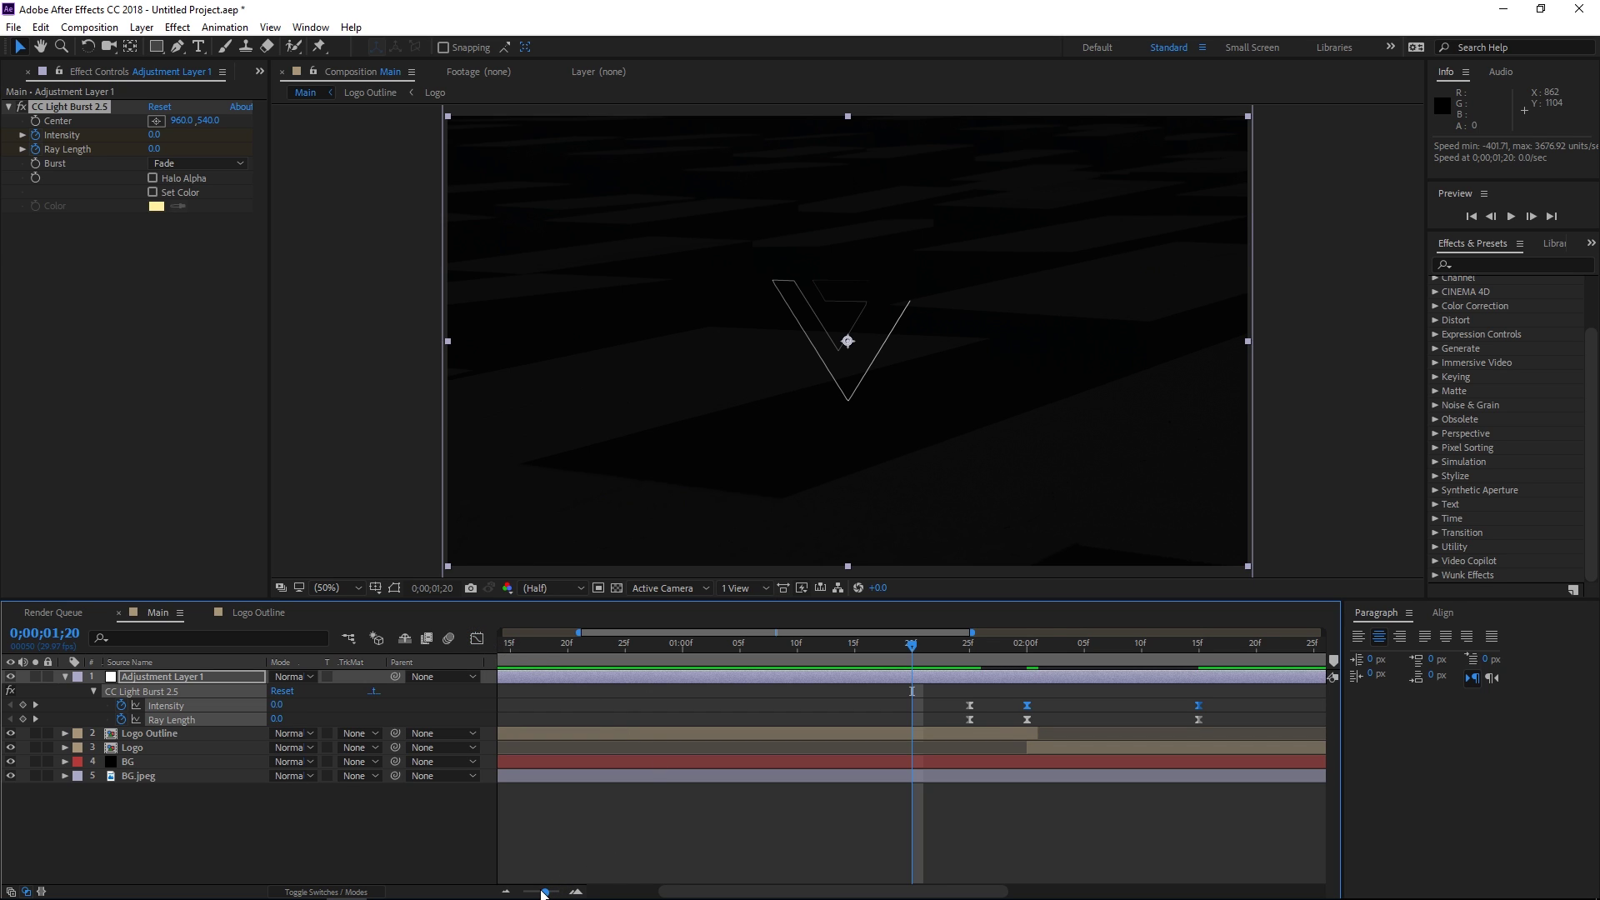
pyautogui.moveTo(543, 892); pyautogui.dragTo(518, 894)
pyautogui.click(755, 653)
pyautogui.press('space')
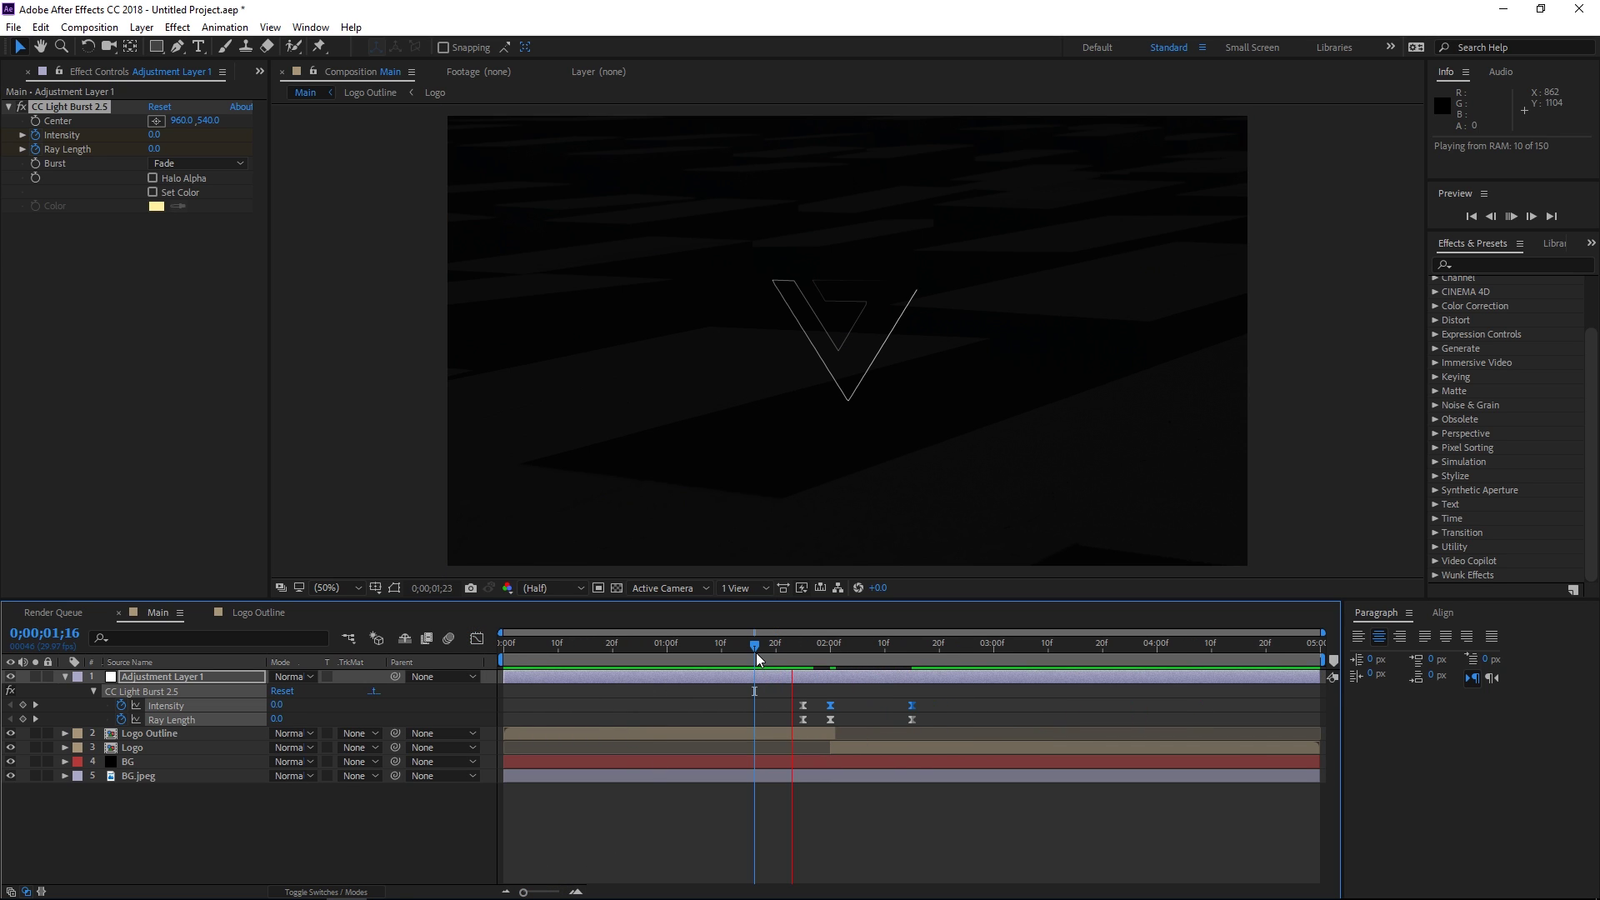